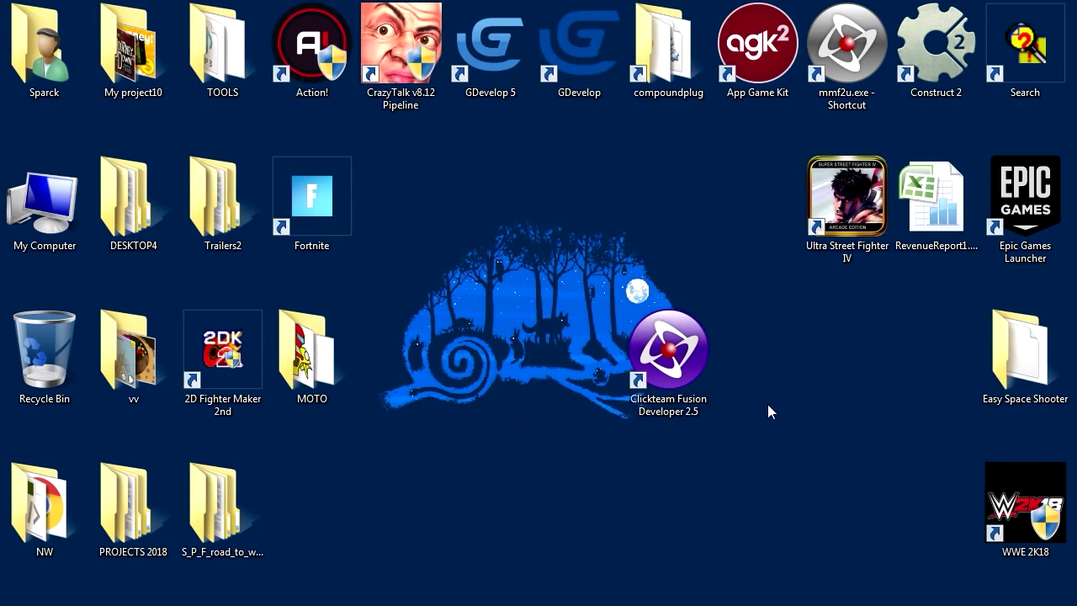
Launch Clickteam Fusion Developer 2.5 from its desktop shortcut.
{"action": "double_click", "coordinate": [686, 371]}
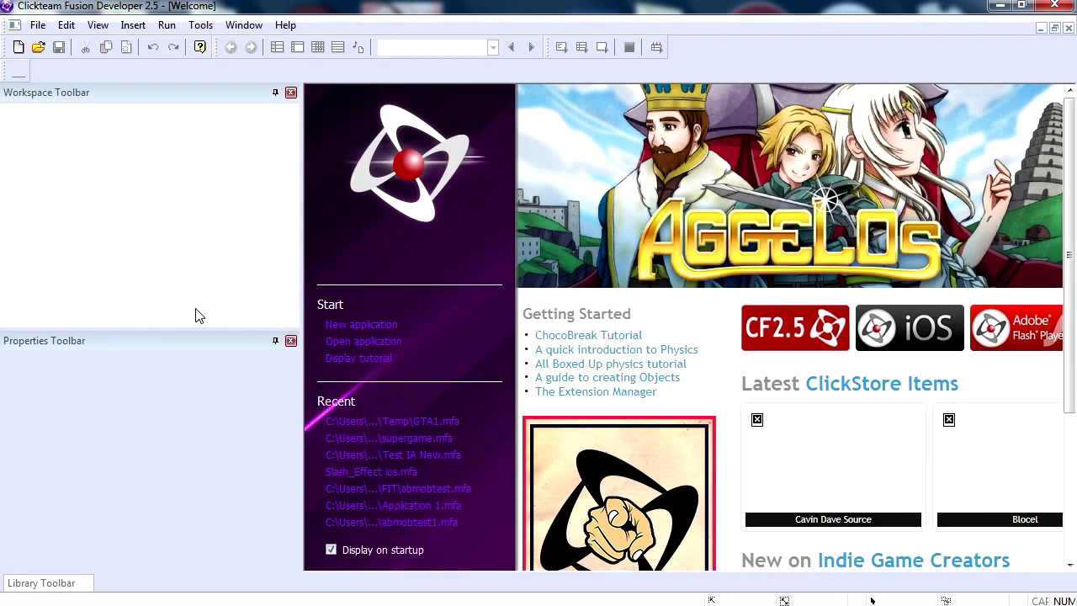
Create a new application and open its empty Frame 1 in the frame editor.
{"action": "left_click", "coordinate": [345, 322]}
{"action": "left_click", "coordinate": [327, 162]}
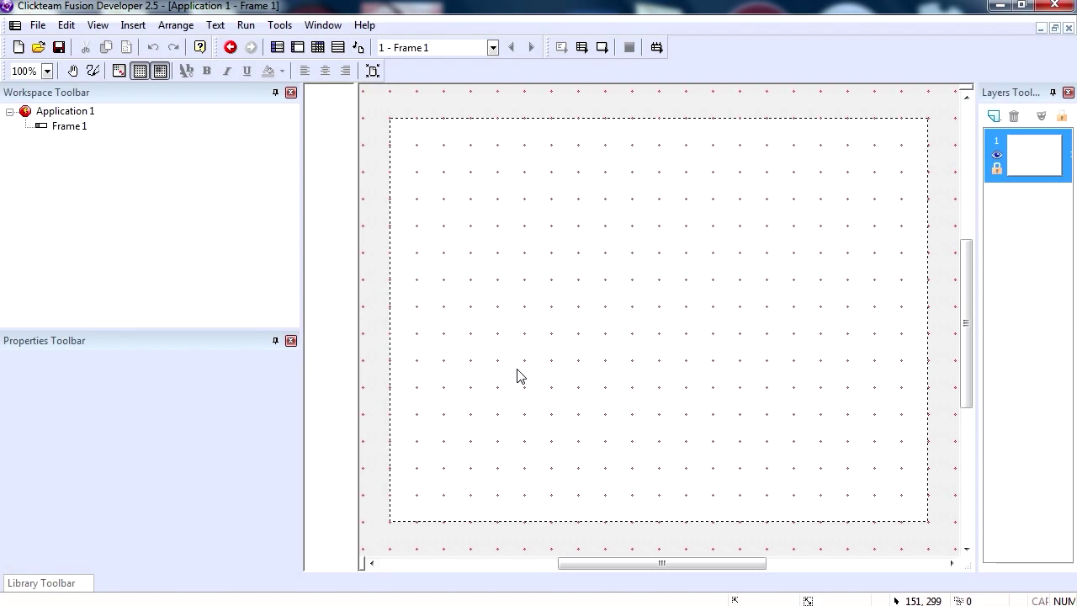
{"action": "right_click", "coordinate": [518, 376]}
Insert an Active object and import body1.png as its motorbike-and-rider image.
{"action": "left_click", "coordinate": [629, 32]}
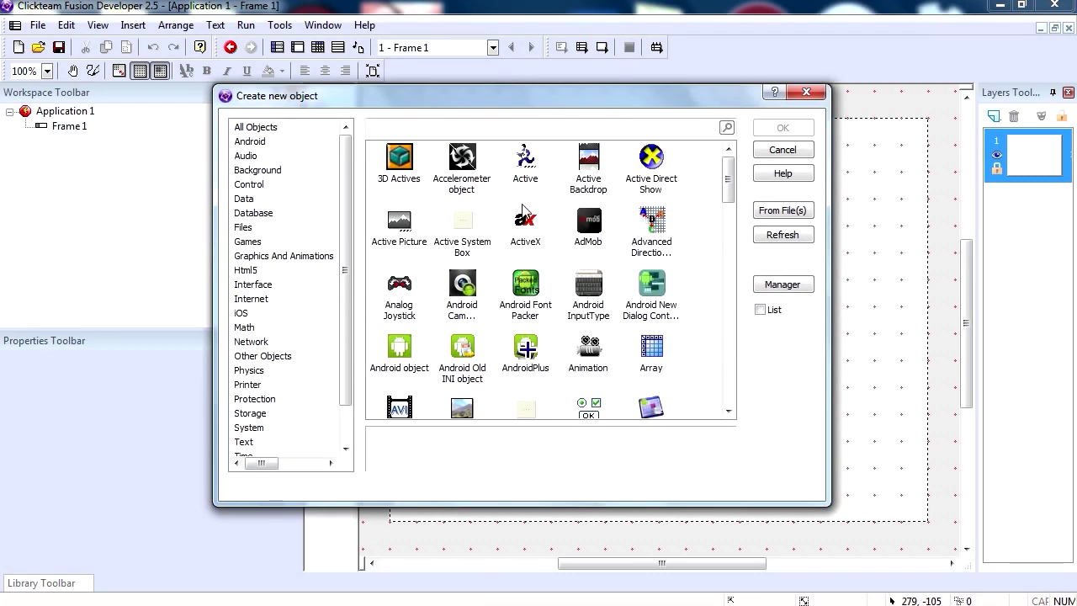
{"action": "double_click", "coordinate": [525, 157]}
{"action": "left_click", "coordinate": [550, 250]}
{"action": "double_click", "coordinate": [546, 246]}
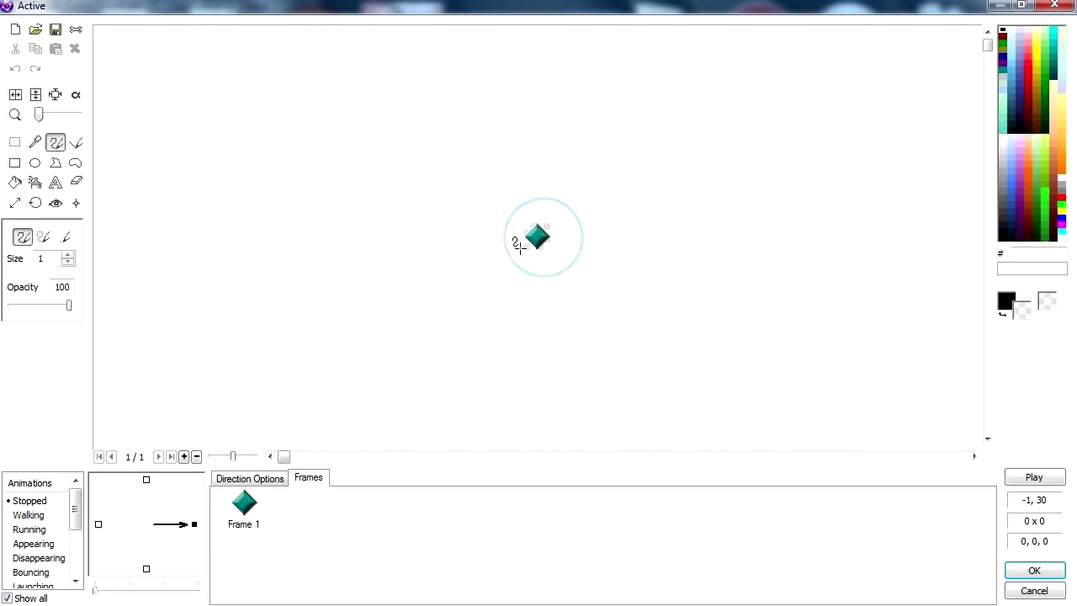
{"action": "left_click", "coordinate": [36, 29]}
{"action": "left_click", "coordinate": [225, 125]}
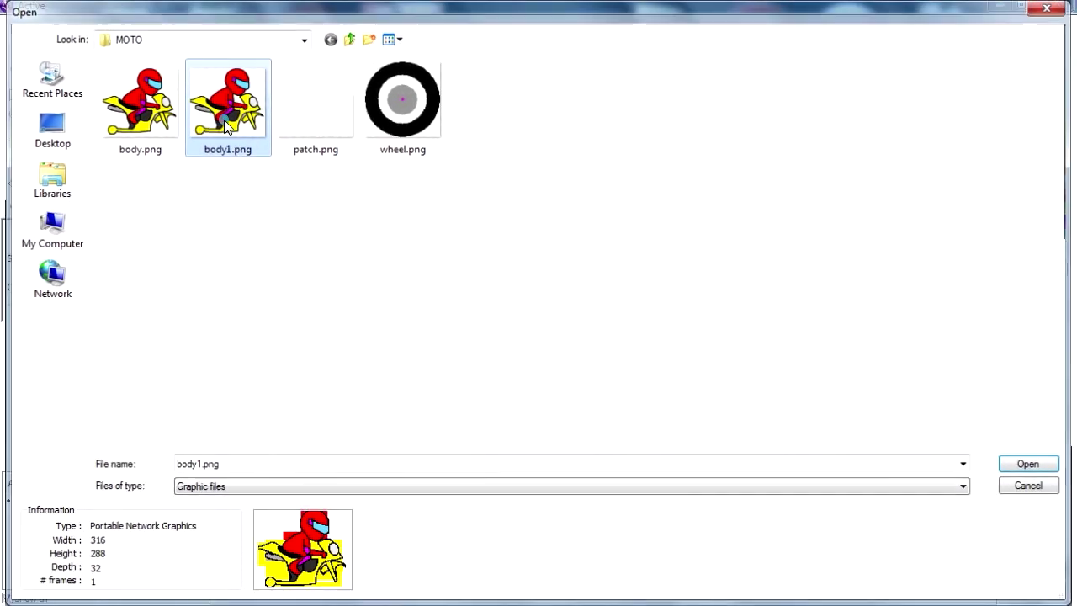
{"action": "double_click", "coordinate": [226, 125]}
{"action": "left_click", "coordinate": [488, 477]}
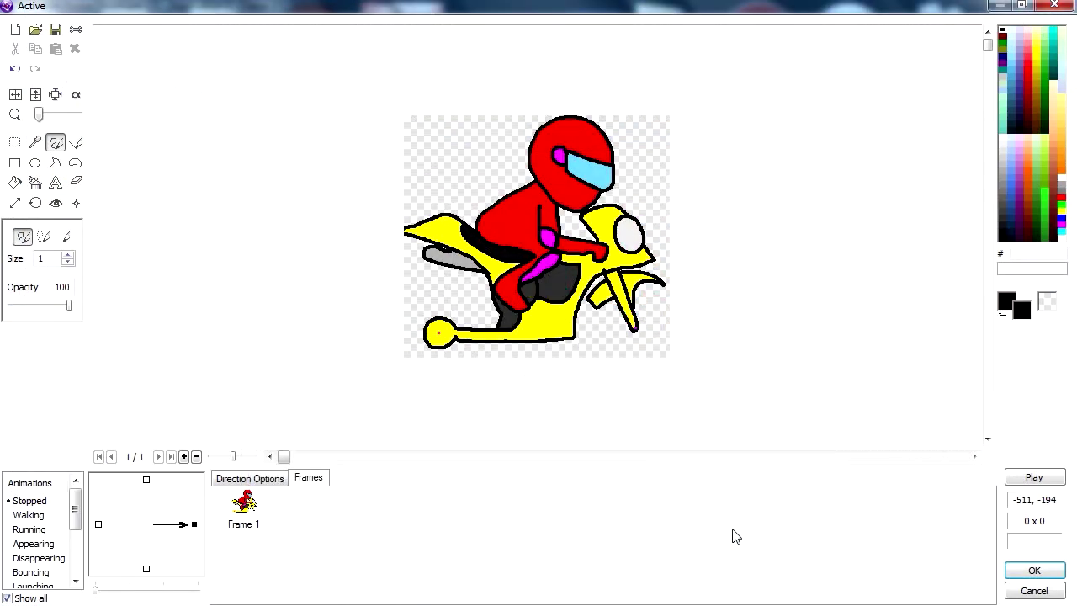
{"action": "left_click", "coordinate": [1022, 573]}
Move the motorbike toward the frame centre and shrink it slightly.
{"action": "left_click", "coordinate": [559, 245]}
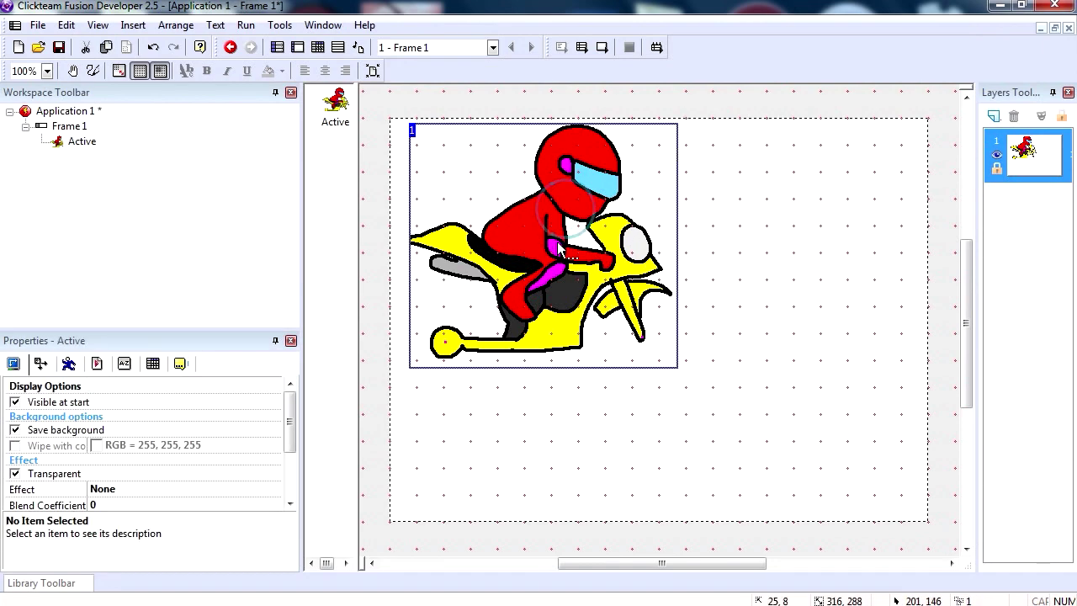
{"action": "left_click_drag", "start_coordinate": [559, 245], "coordinate": [646, 293]}
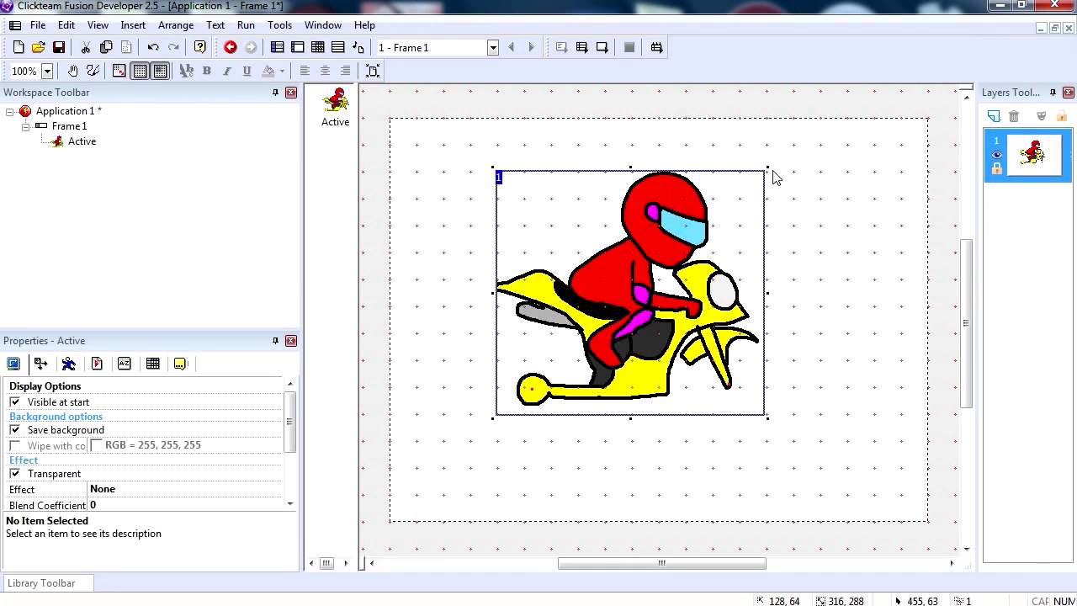
{"action": "mouse_move", "coordinate": [767, 174]}
{"action": "left_mouse_down"}
{"action": "mouse_move", "coordinate": [716, 213]}
{"action": "mouse_move", "coordinate": [770, 154]}
{"action": "left_mouse_up"}
{"action": "right_click", "coordinate": [507, 381]}
Insert a second Active object and import wheel.png as its image.
{"action": "left_click", "coordinate": [583, 48]}
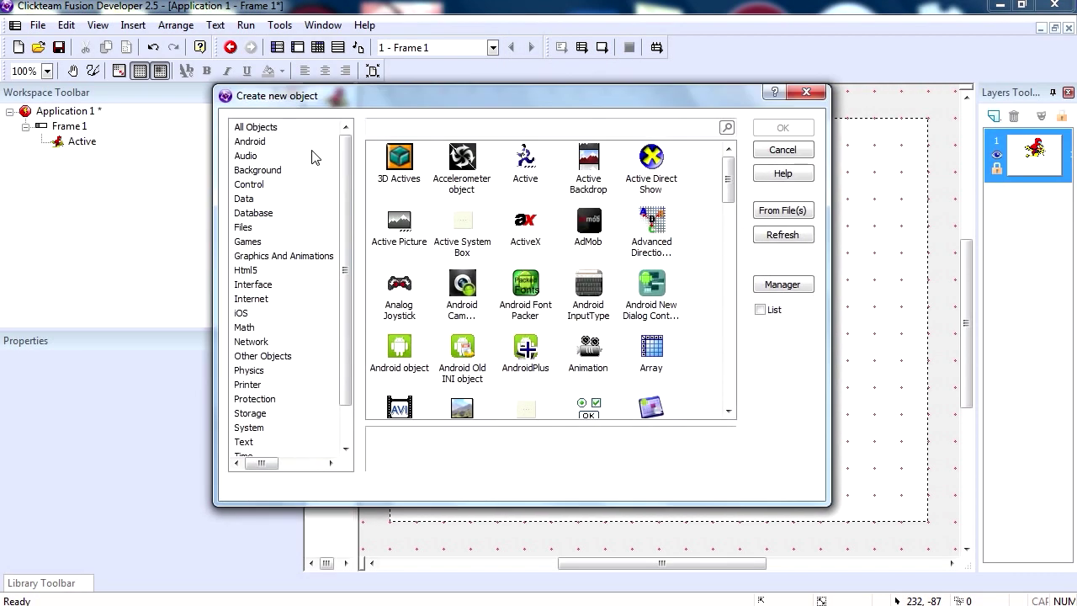
{"action": "double_click", "coordinate": [514, 166]}
{"action": "left_click", "coordinate": [493, 278]}
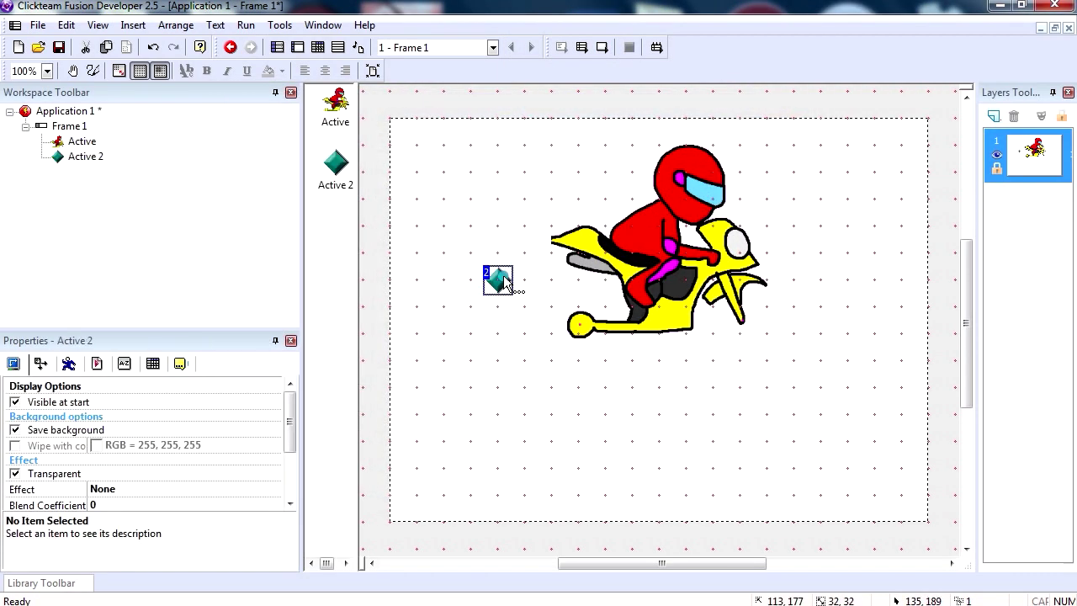
{"action": "double_click", "coordinate": [499, 278]}
{"action": "left_click", "coordinate": [36, 29]}
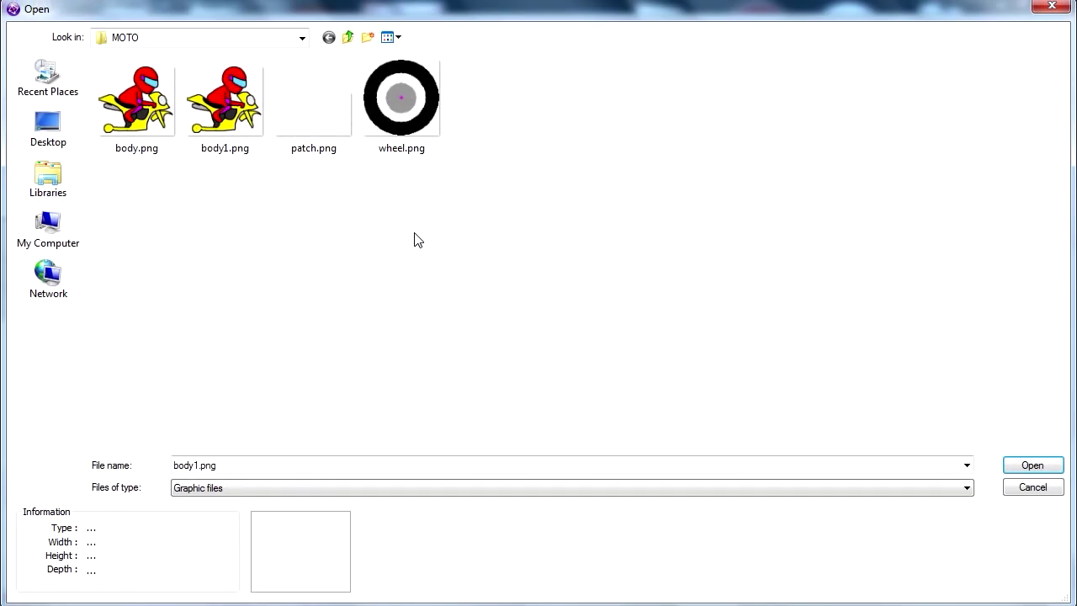
{"action": "left_click", "coordinate": [402, 99]}
{"action": "double_click", "coordinate": [401, 99]}
{"action": "left_click", "coordinate": [492, 479]}
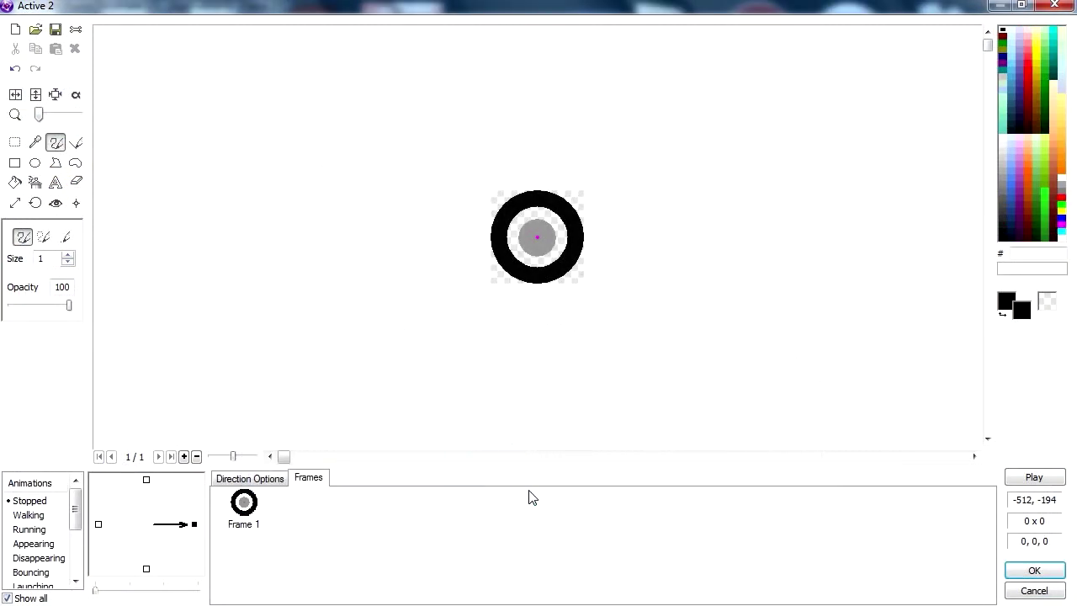
{"action": "left_click", "coordinate": [1019, 572]}
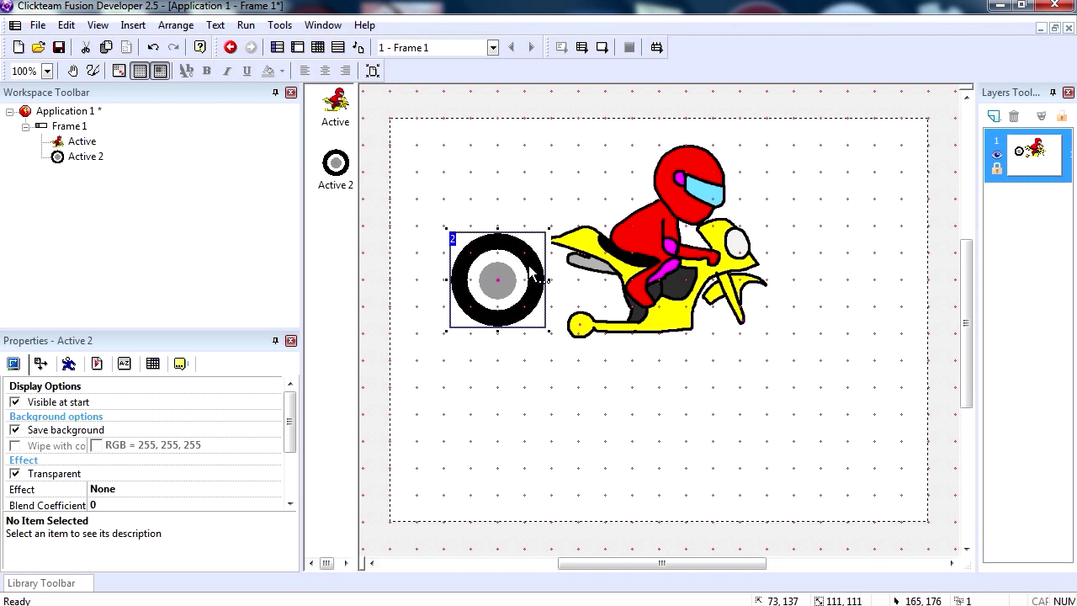
Shrink the wheel to 90 by 90 and fit it on the bike's rear axle, grid hidden.
{"action": "left_click_drag", "start_coordinate": [532, 274], "coordinate": [578, 375]}
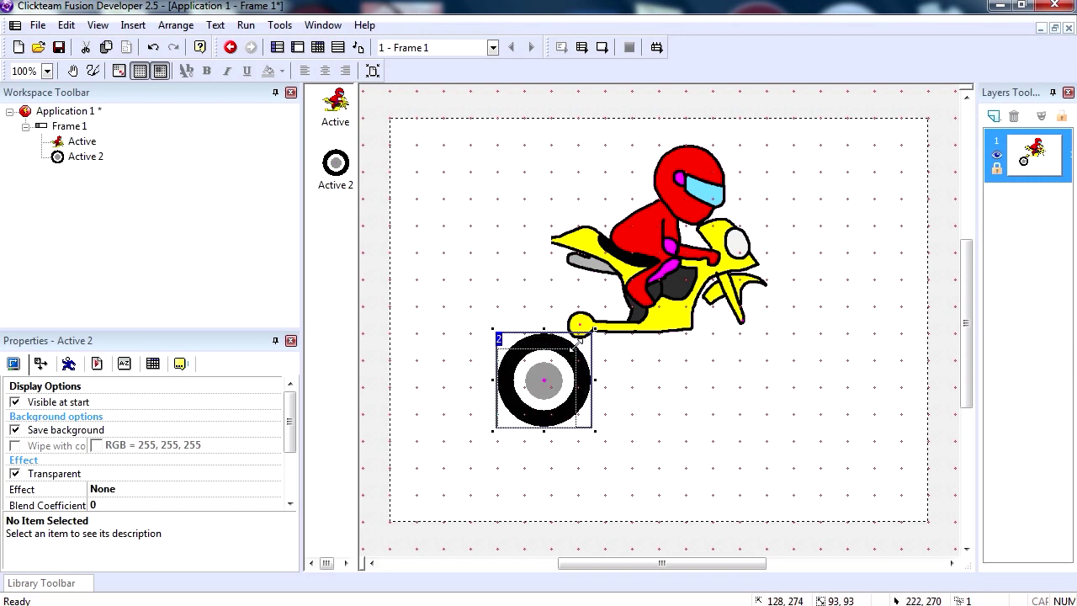
{"action": "left_click_drag", "start_coordinate": [596, 327], "coordinate": [577, 344]}
{"action": "left_click_drag", "start_coordinate": [555, 421], "coordinate": [581, 355]}
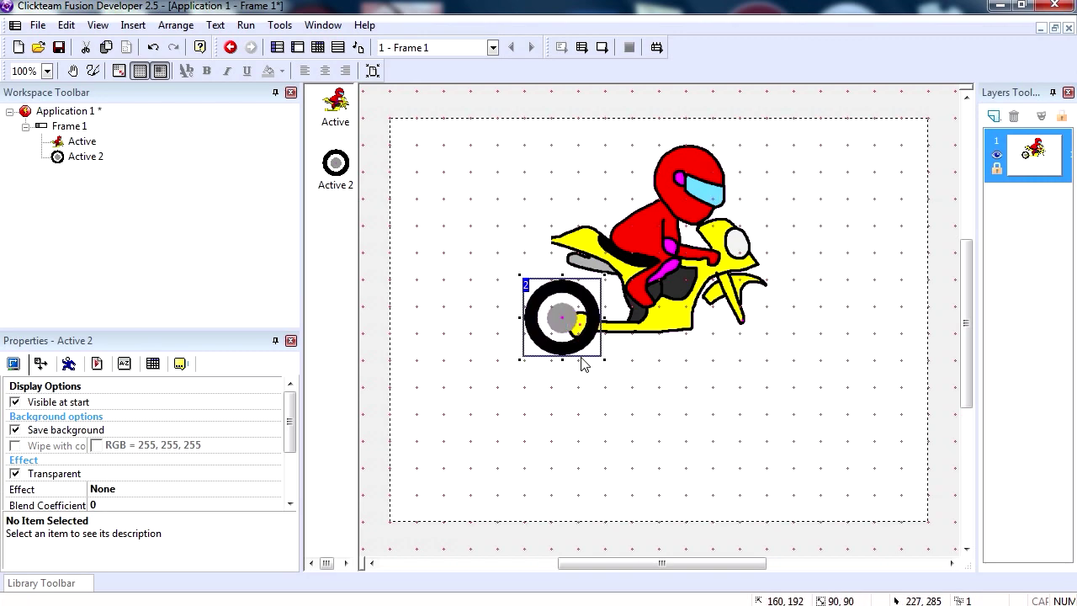
{"action": "left_click", "coordinate": [139, 70]}
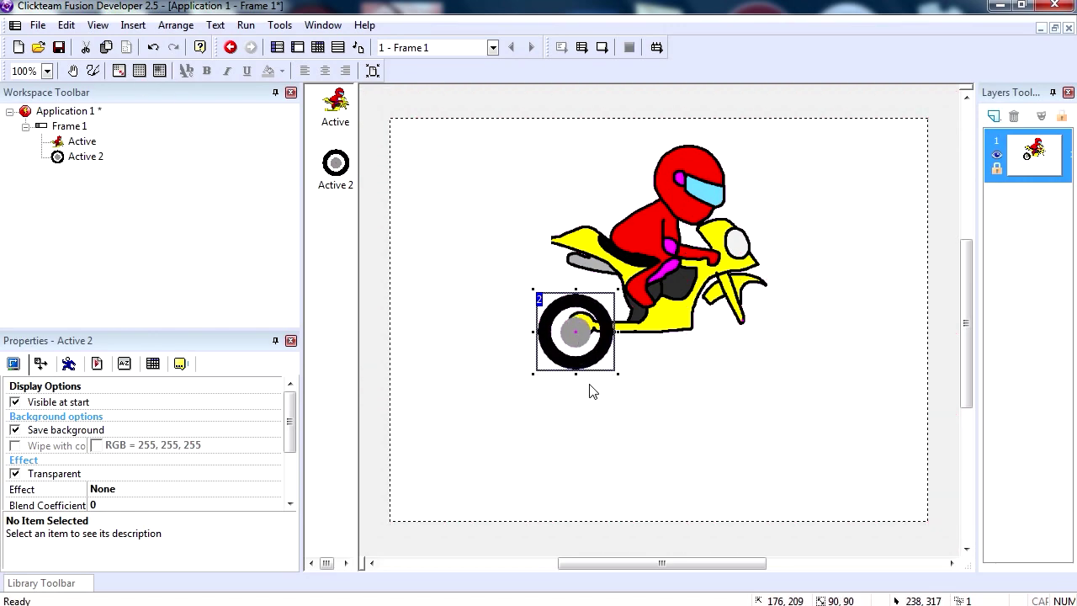
{"action": "key", "text": "Right"}
{"action": "key", "text": "Right"}
{"action": "key", "text": "Right"}
{"action": "key", "text": "Right"}
{"action": "key", "text": "Right"}
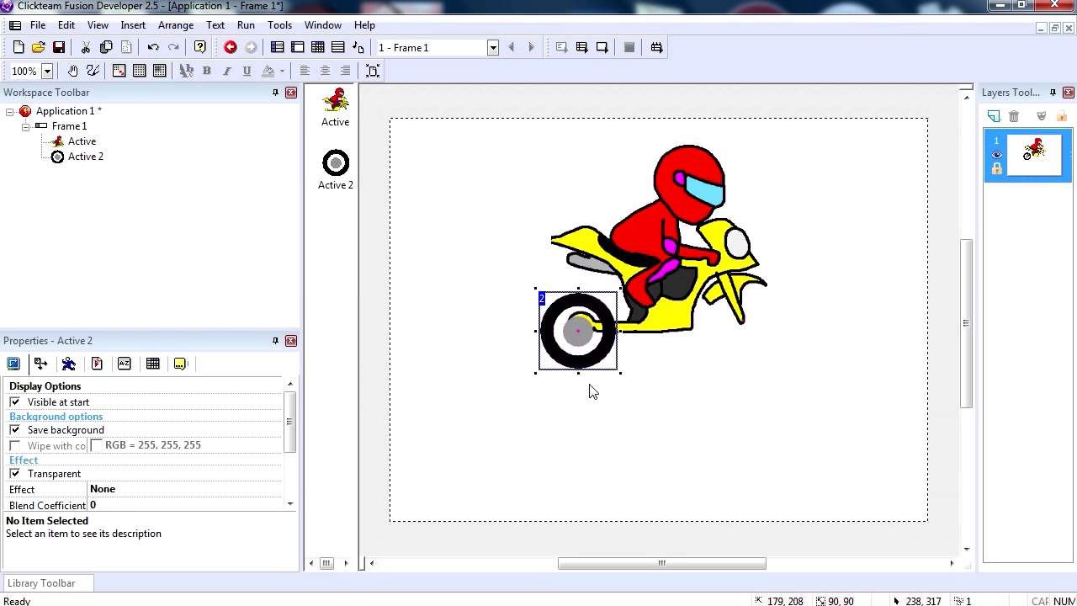
{"action": "key", "text": "Up"}
{"action": "key", "text": "Up"}
{"action": "key", "text": "Up"}
{"action": "key", "text": "Up"}
{"action": "key", "text": "Up"}
{"action": "key", "text": "Right"}
{"action": "key", "text": "Up"}
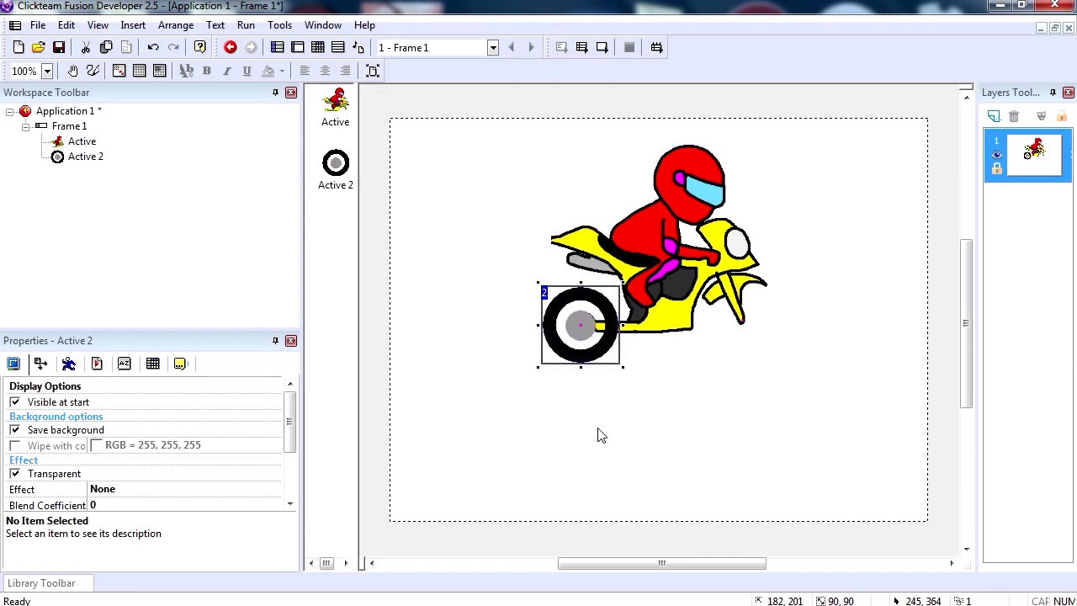
Clone the wheel once and place the copy on the bike's front axle.
{"action": "right_click", "coordinate": [589, 343]}
{"action": "left_click", "coordinate": [619, 88]}
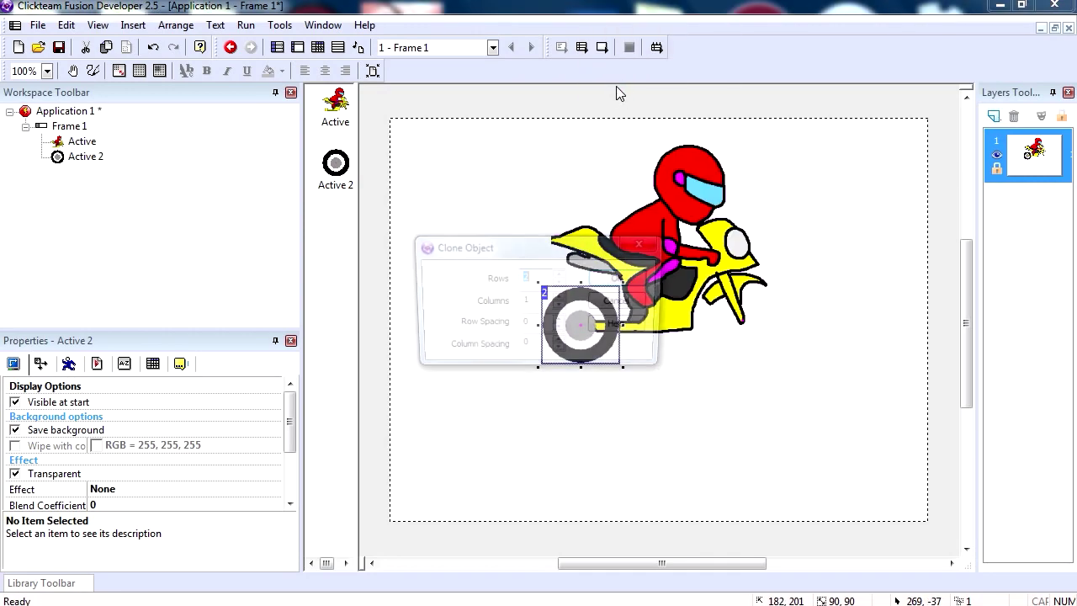
{"action": "left_click", "coordinate": [619, 279]}
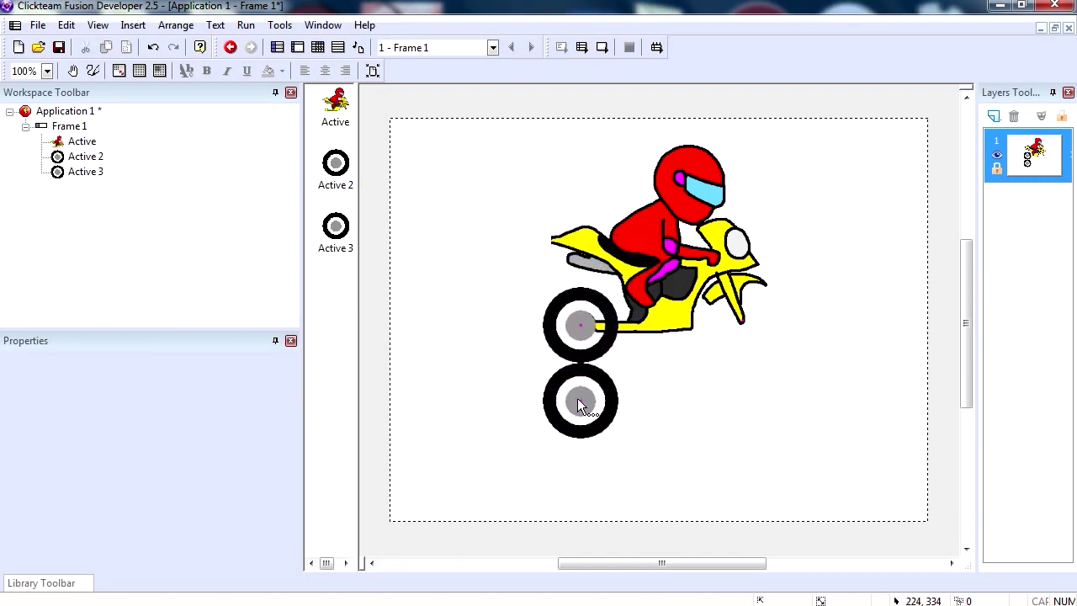
{"action": "left_click_drag", "start_coordinate": [580, 403], "coordinate": [741, 327]}
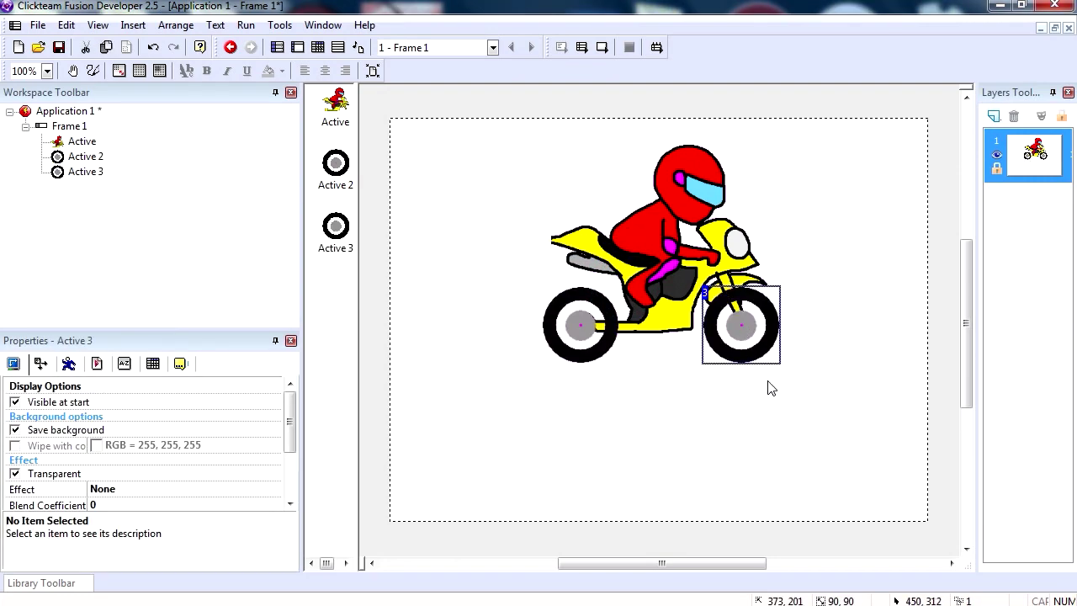
{"action": "key", "text": "Up"}
{"action": "key", "text": "Up"}
{"action": "key", "text": "Up"}
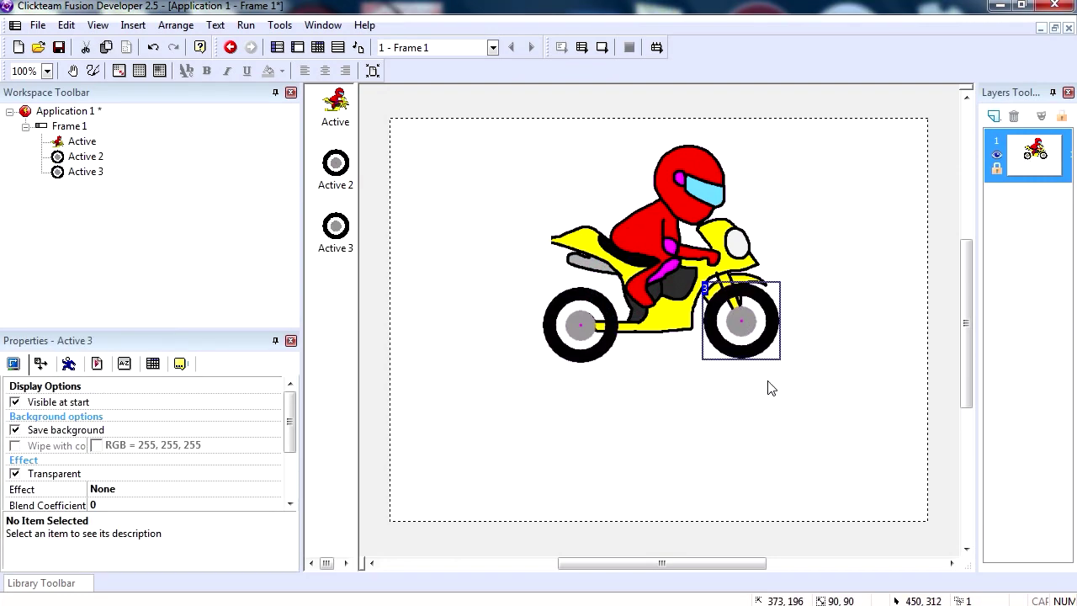
Bring the motorbike body in front of both wheels in the stacking order.
{"action": "left_click", "coordinate": [668, 260]}
{"action": "right_click", "coordinate": [668, 260]}
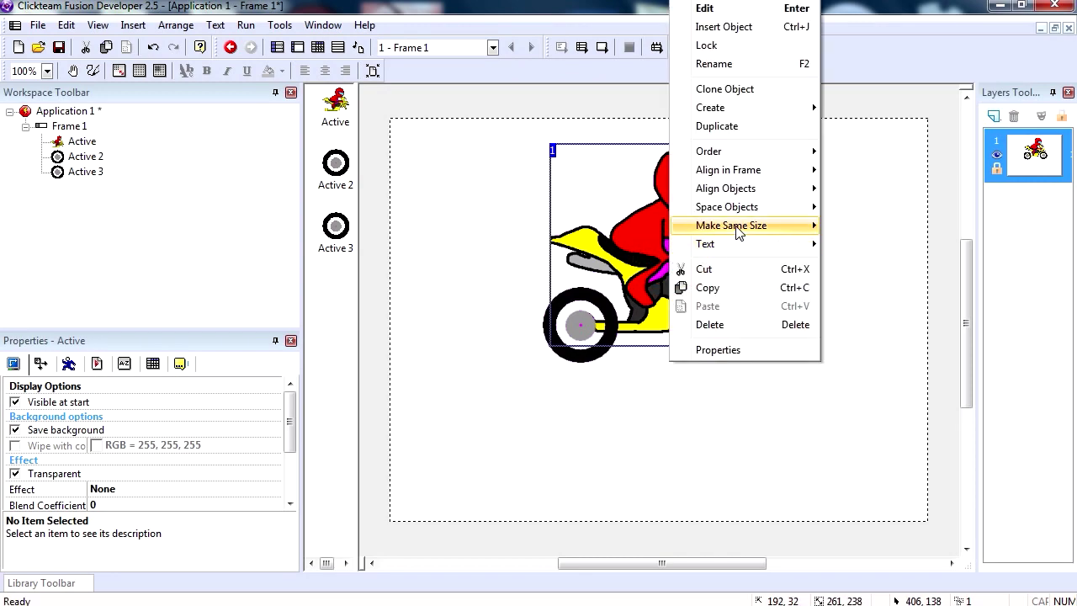
{"action": "mouse_move", "coordinate": [708, 151]}
{"action": "left_click", "coordinate": [844, 151]}
{"action": "left_click", "coordinate": [741, 414]}
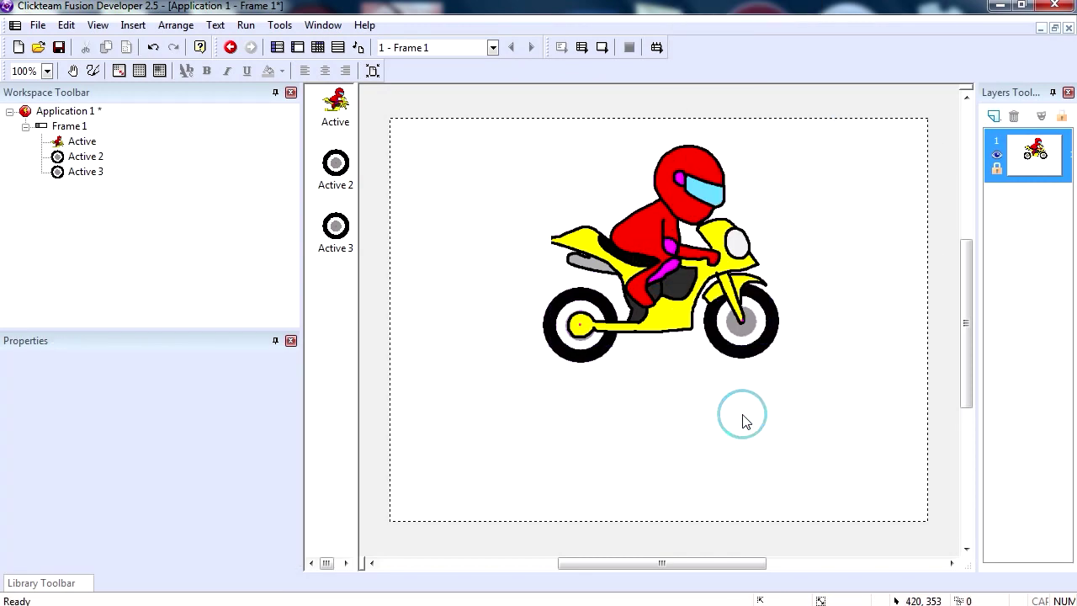
{"action": "left_click", "coordinate": [556, 337]}
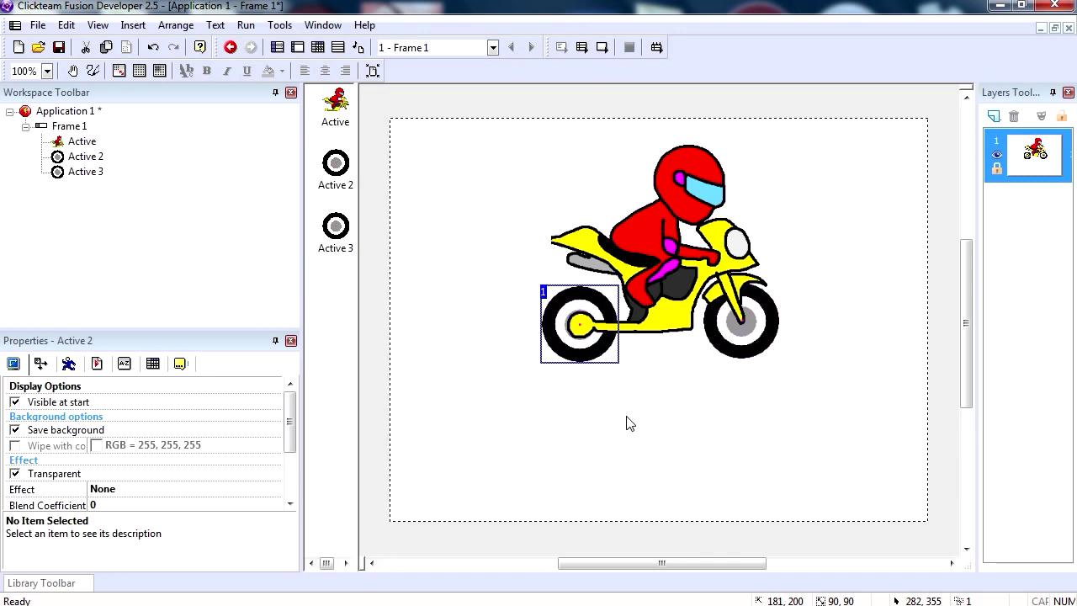
{"action": "left_click", "coordinate": [678, 449]}
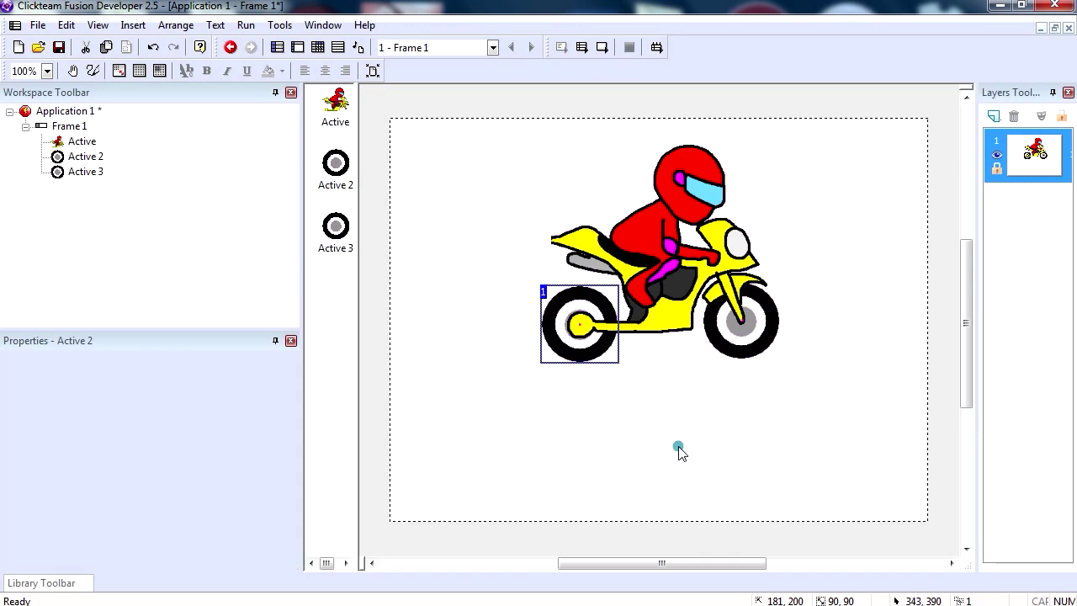
{"action": "left_click", "coordinate": [670, 253]}
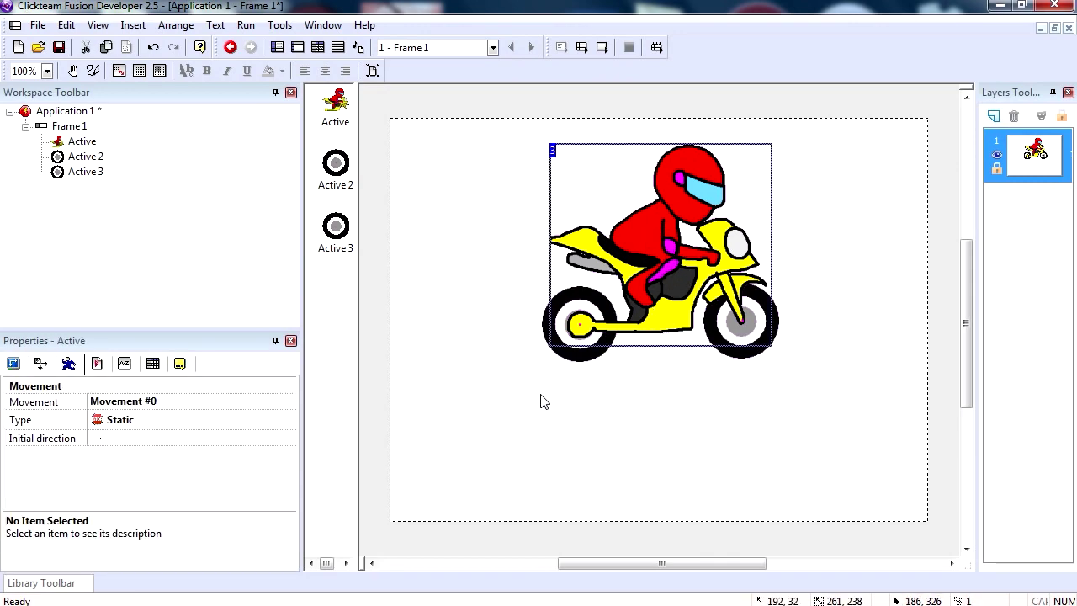
Give the motorbike Physics - Static movement and dismiss the engine and hot spot warnings.
{"action": "left_click", "coordinate": [128, 422]}
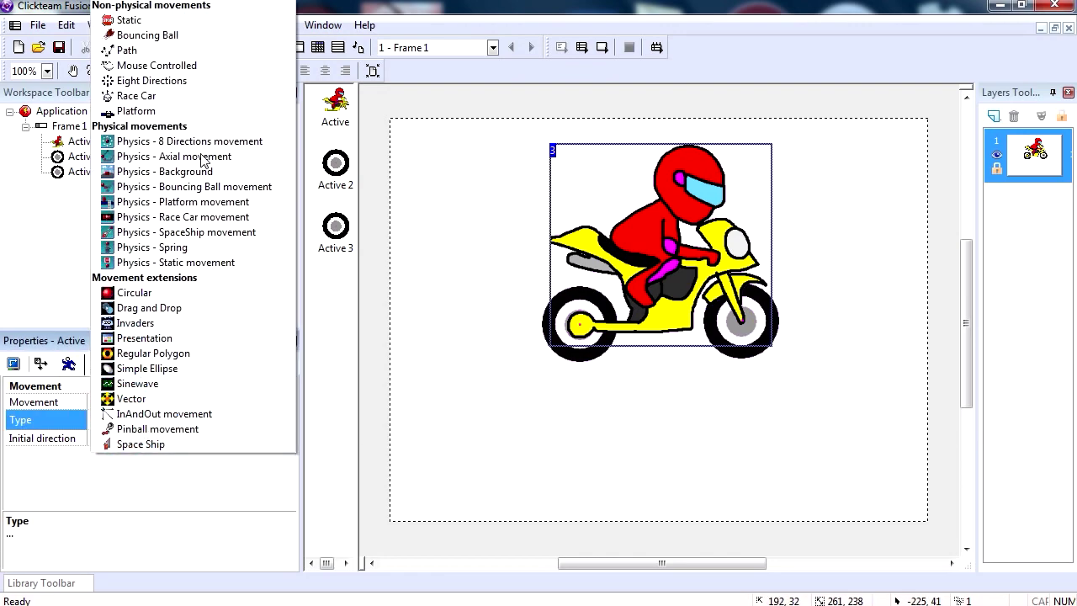
{"action": "left_click", "coordinate": [190, 263]}
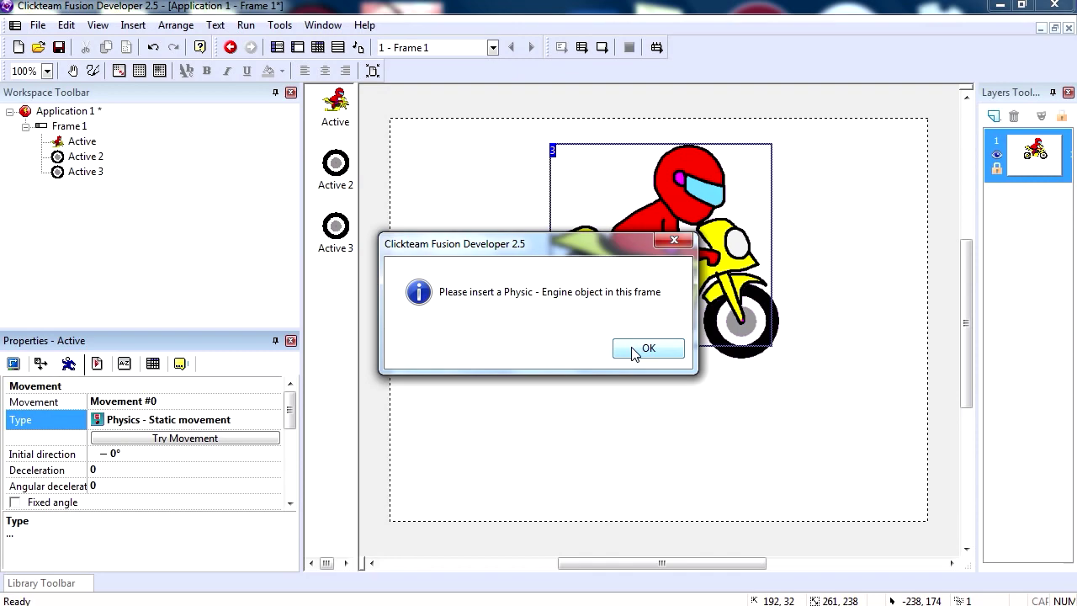
{"action": "left_click_drag", "start_coordinate": [535, 246], "coordinate": [538, 268]}
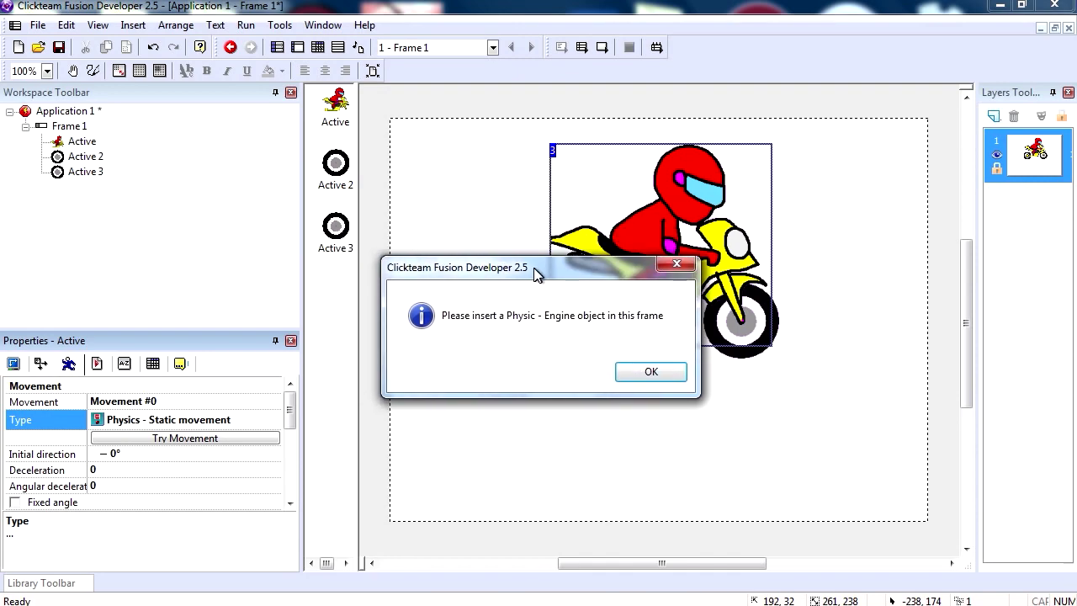
{"action": "left_click", "coordinate": [669, 379]}
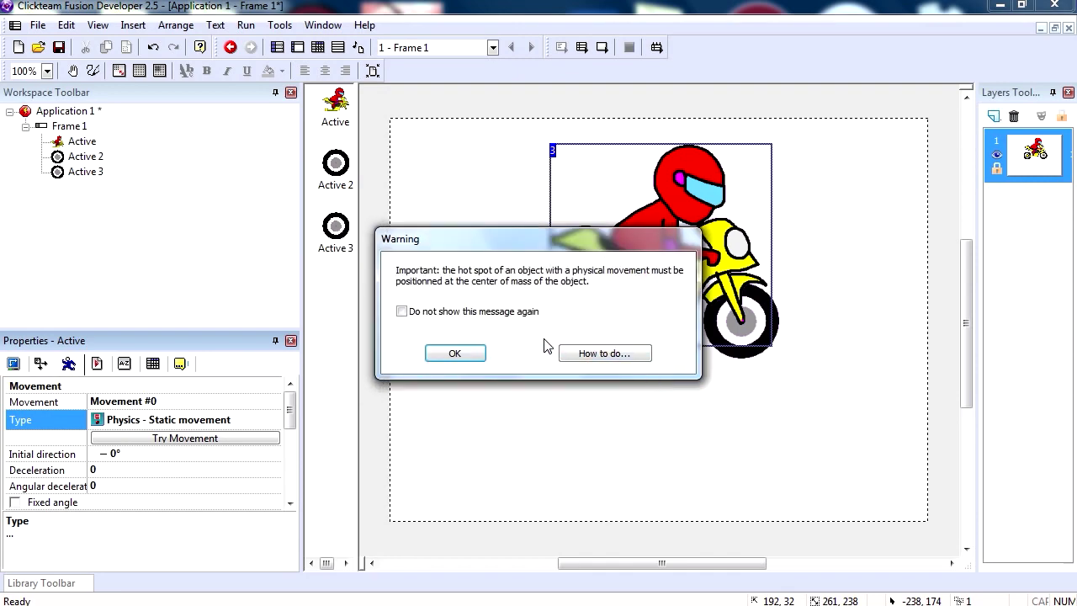
{"action": "left_click", "coordinate": [450, 353]}
Add a Physics - Engine object in the frame's top-left corner.
{"action": "right_click", "coordinate": [509, 396]}
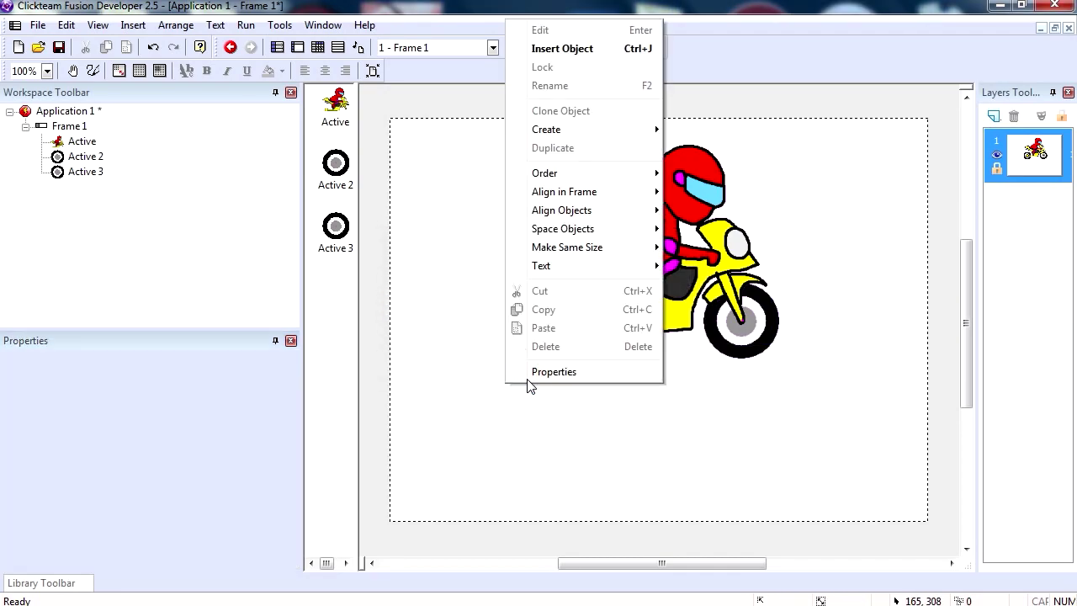
{"action": "left_click", "coordinate": [551, 46]}
{"action": "left_click_drag", "start_coordinate": [343, 270], "coordinate": [254, 348]}
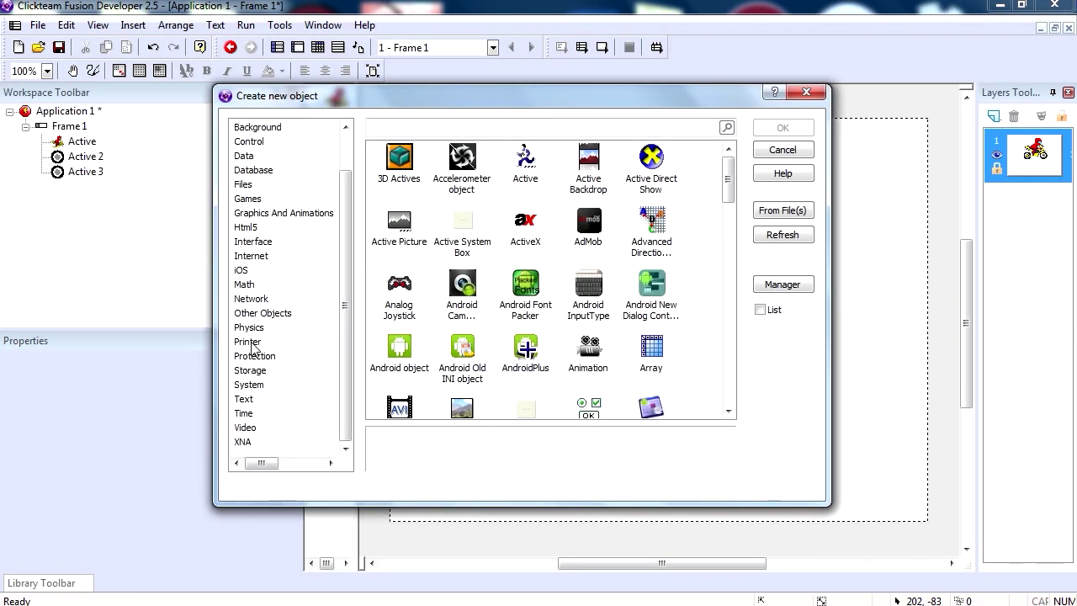
{"action": "left_click", "coordinate": [255, 356]}
{"action": "left_click", "coordinate": [249, 327]}
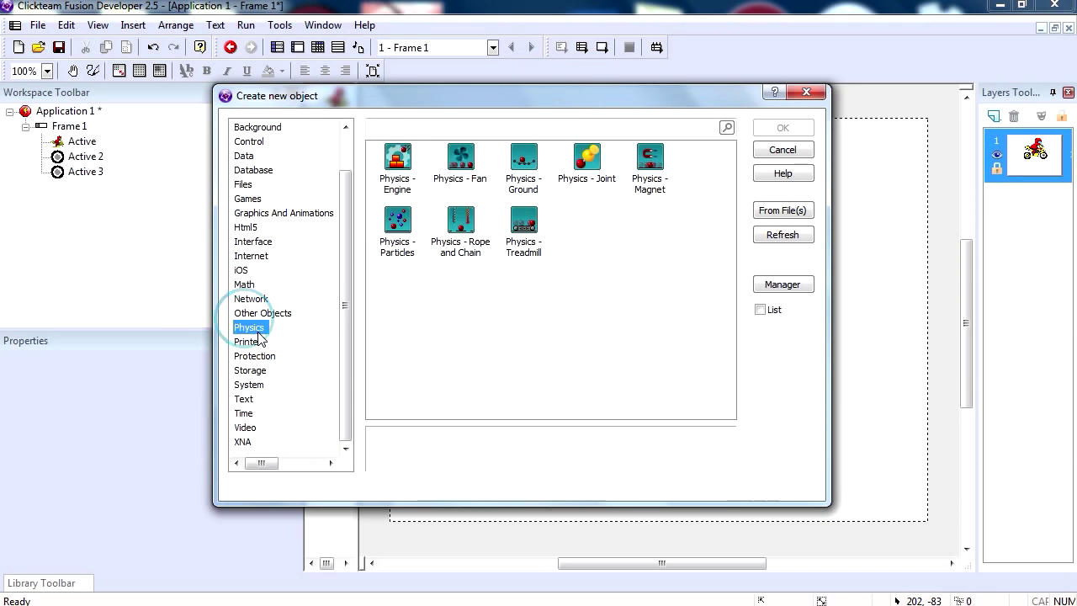
{"action": "left_click", "coordinate": [409, 176]}
{"action": "left_click", "coordinate": [772, 137]}
{"action": "left_click", "coordinate": [433, 228]}
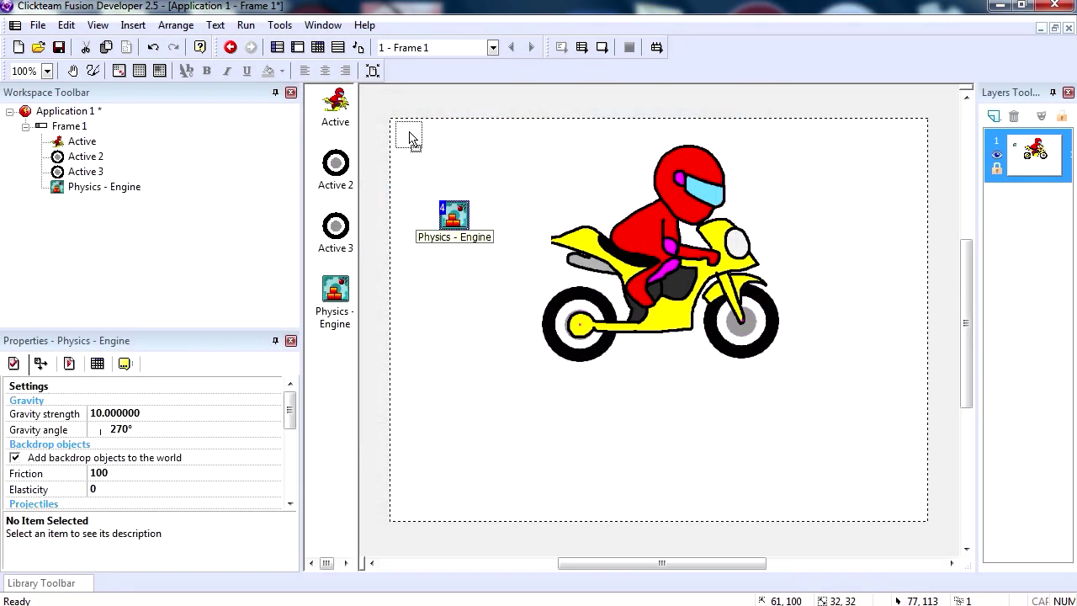
{"action": "left_click", "coordinate": [634, 240]}
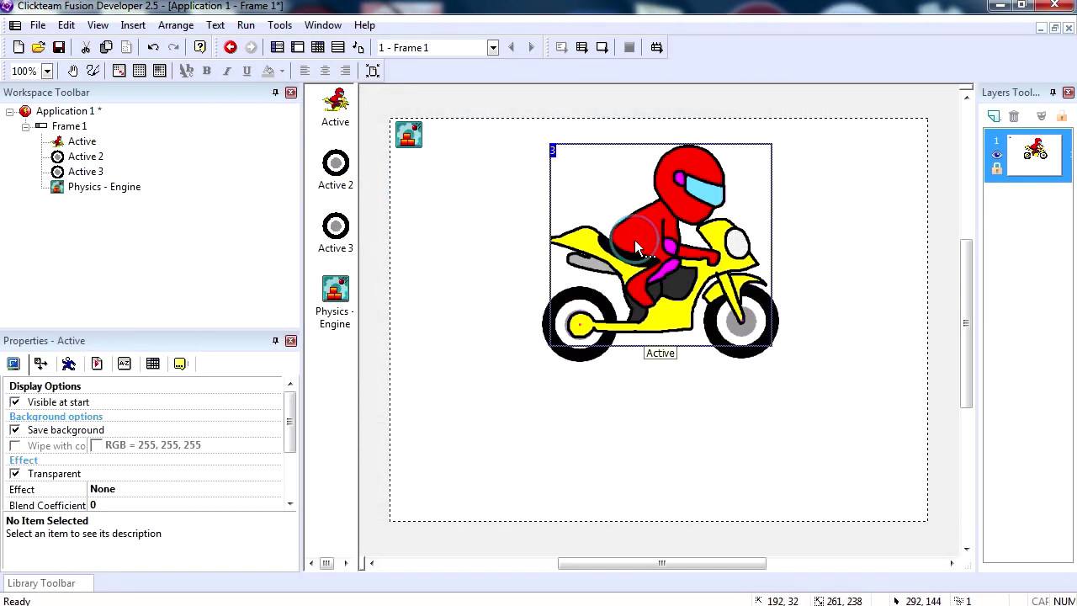
Test-run the frame once and return to editing.
{"action": "left_click", "coordinate": [601, 48]}
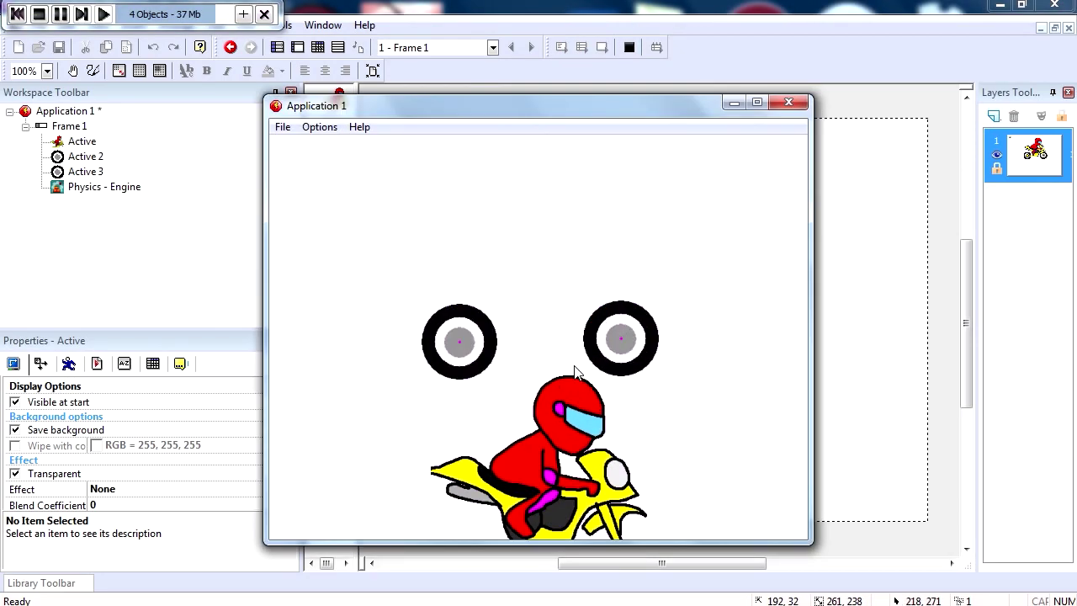
{"action": "left_click", "coordinate": [789, 104]}
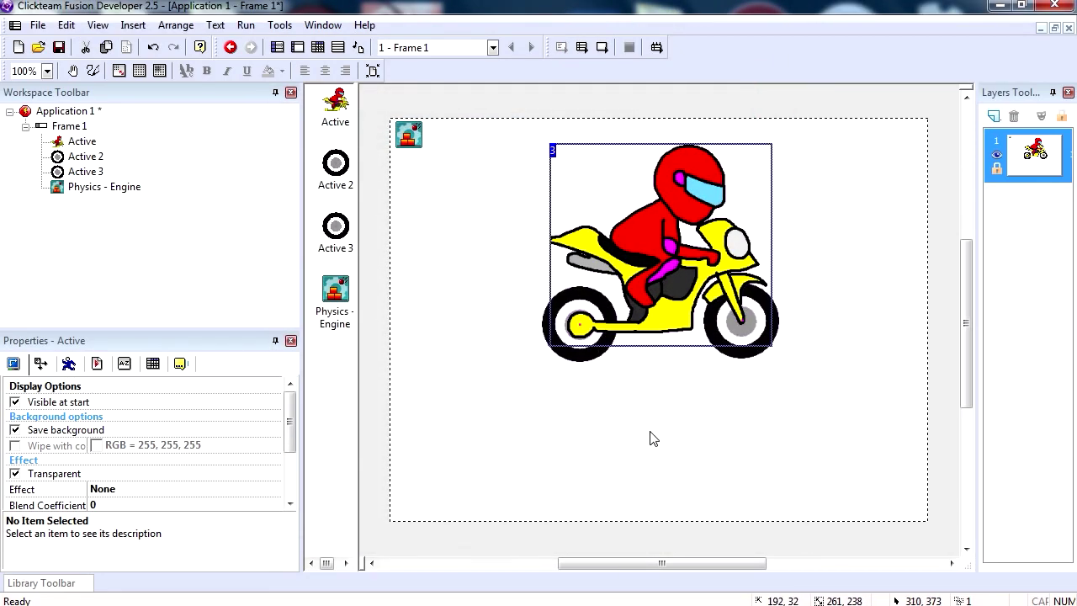
{"action": "left_click", "coordinate": [593, 353]}
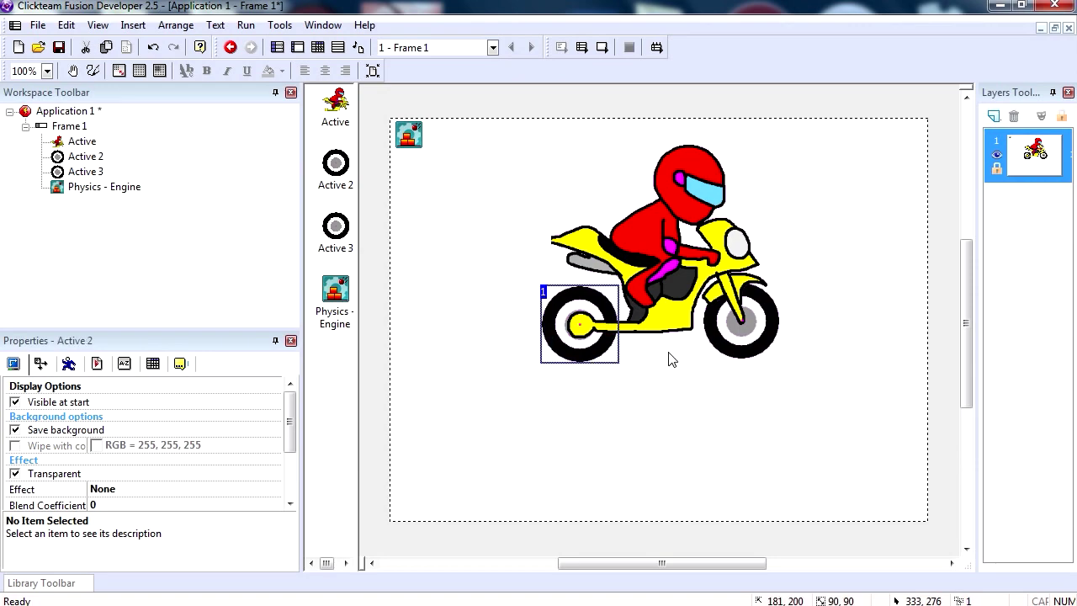
{"action": "left_click", "coordinate": [659, 267]}
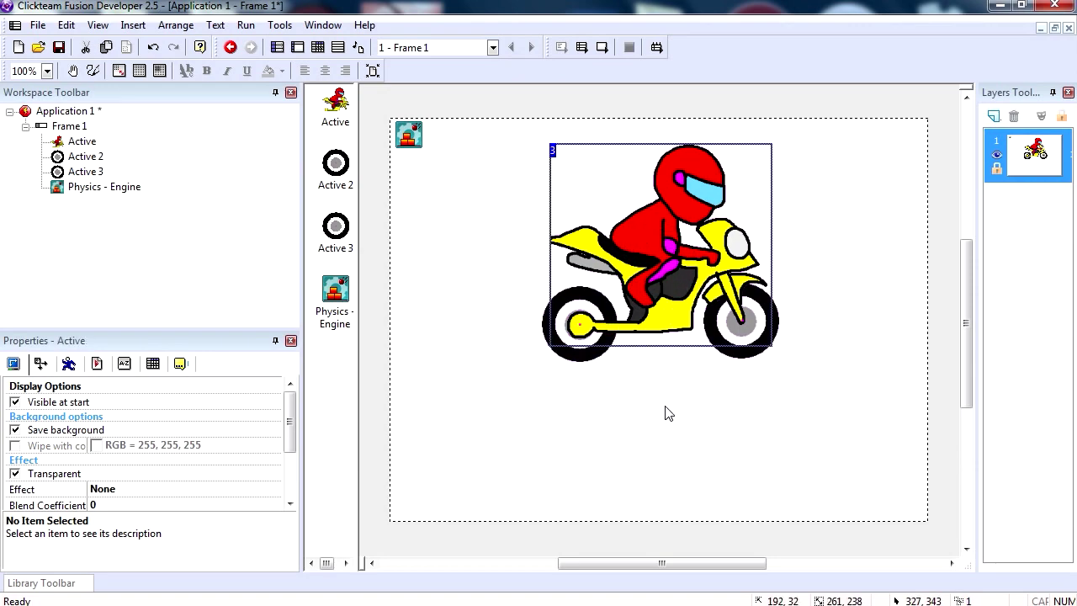
{"action": "left_click", "coordinate": [588, 362]}
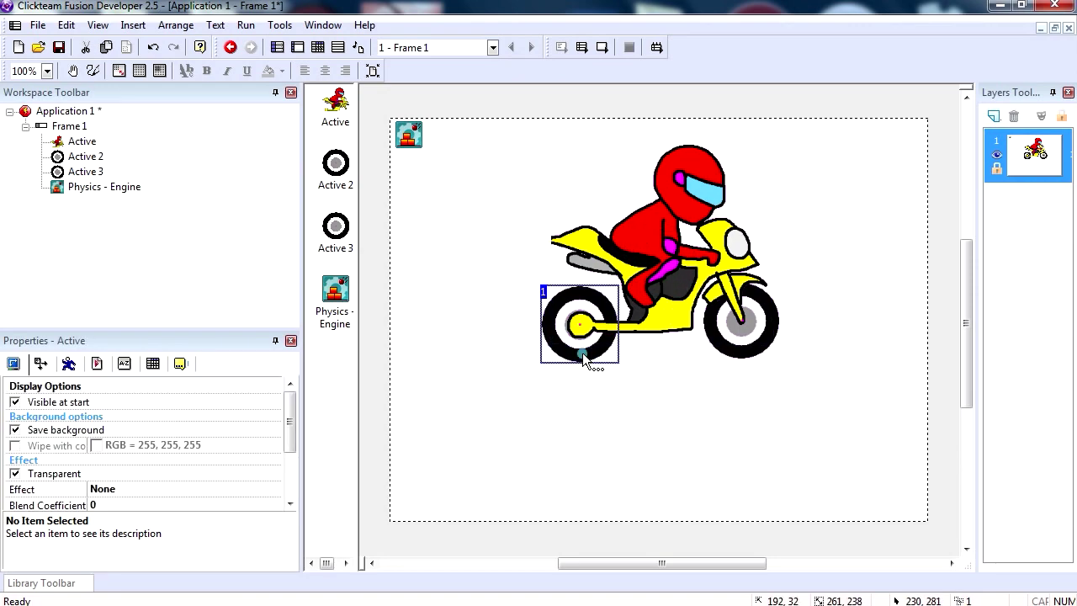
Give the front wheel Physics - Static movement.
{"action": "left_click", "coordinate": [753, 352]}
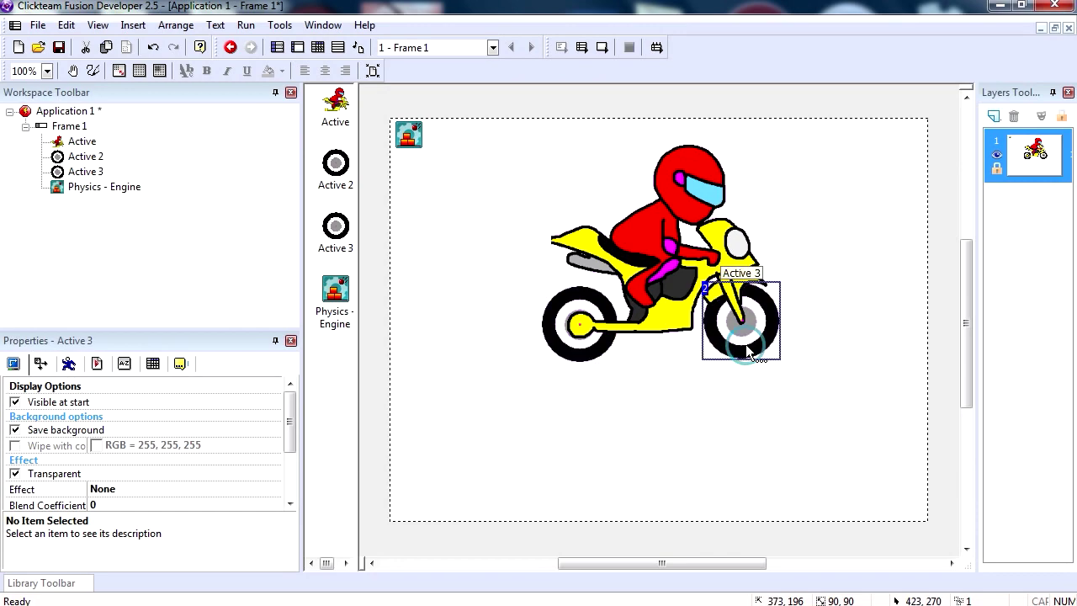
{"action": "left_click", "coordinate": [97, 364]}
{"action": "left_click", "coordinate": [151, 410]}
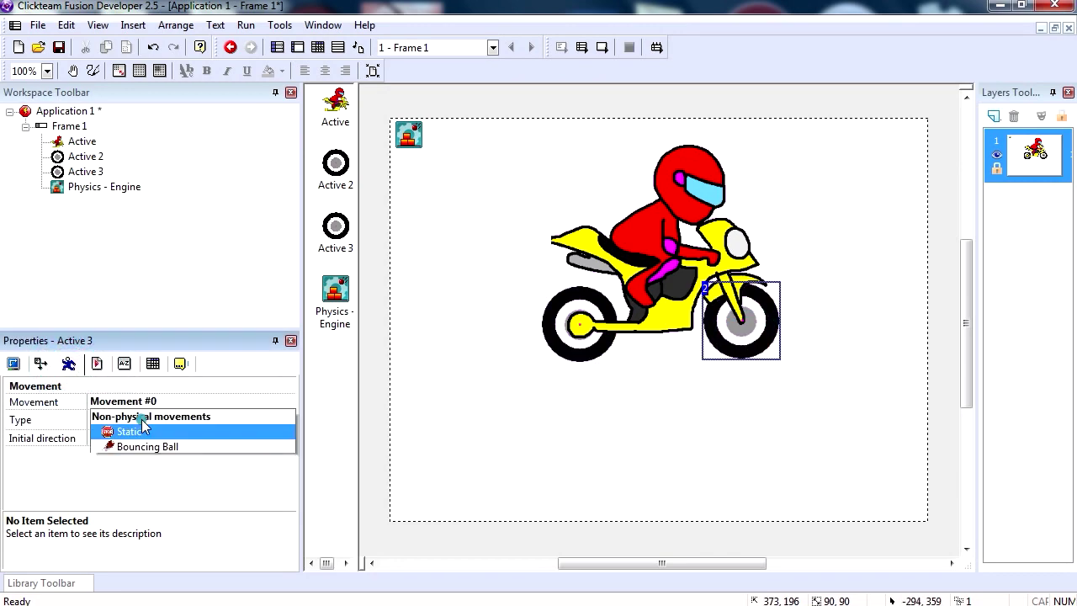
{"action": "left_click", "coordinate": [125, 426]}
Give the rear wheel Physics - Static movement and test-run the frame.
{"action": "left_click", "coordinate": [579, 347]}
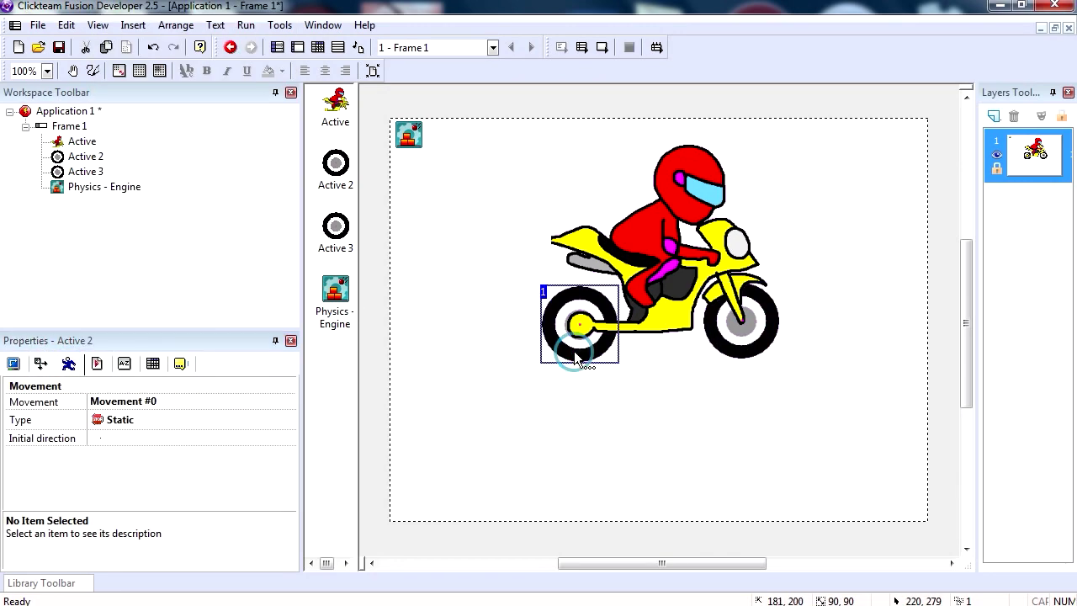
{"action": "left_click", "coordinate": [126, 420]}
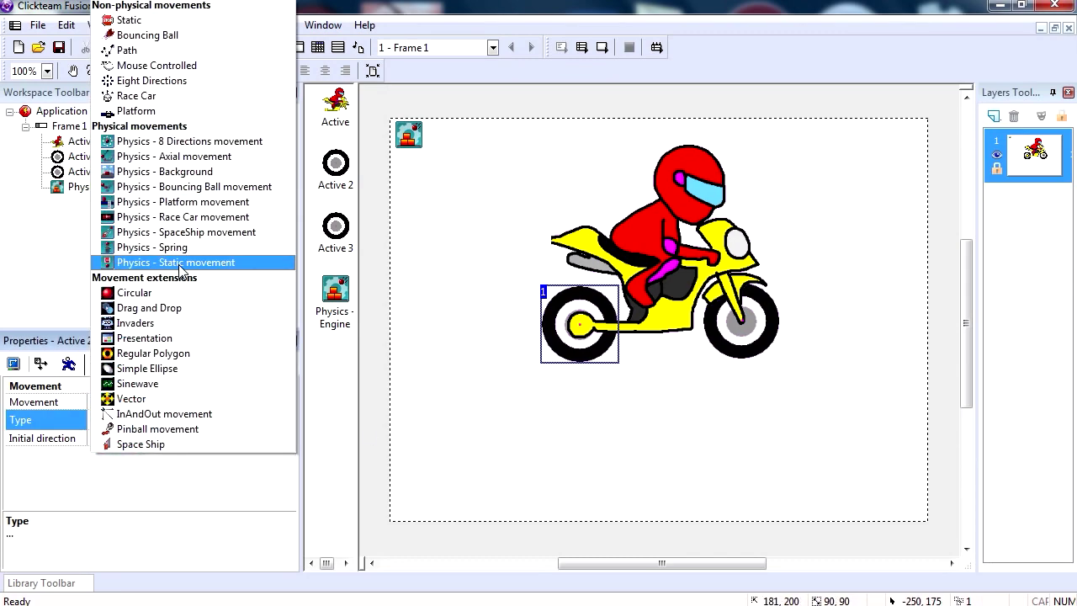
{"action": "left_click", "coordinate": [183, 261]}
{"action": "left_click", "coordinate": [571, 459]}
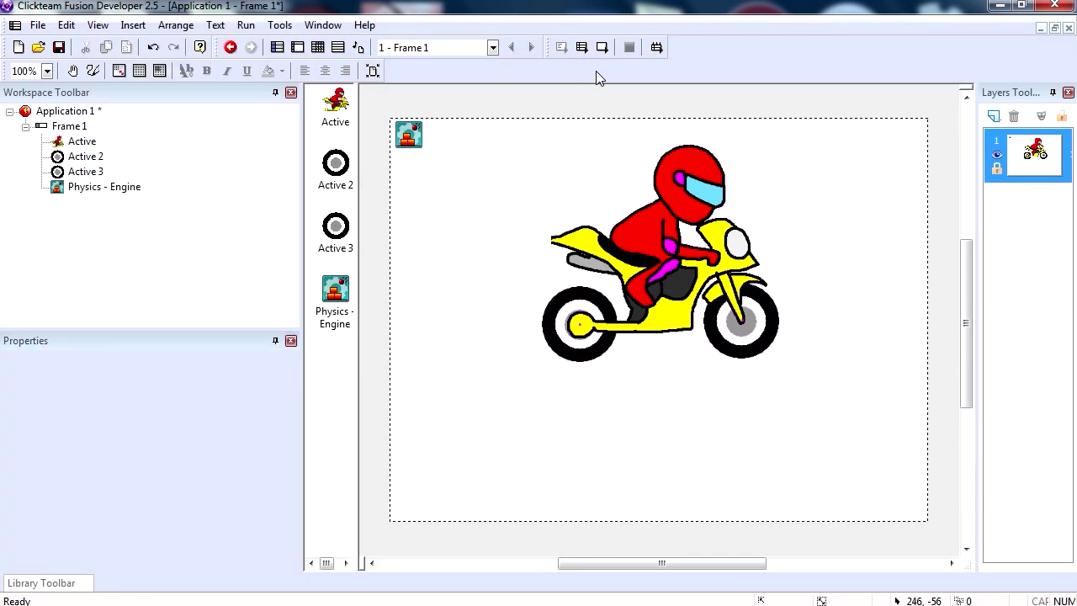
{"action": "left_click", "coordinate": [602, 48]}
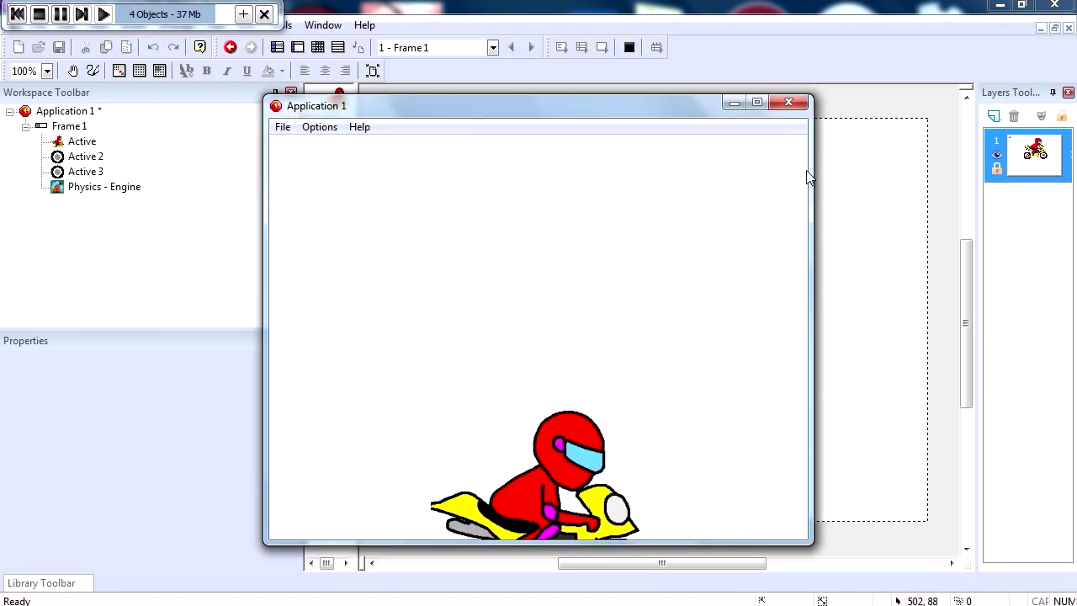
Add a Physics - Ground object at the frame's left edge and test-run the frame.
{"action": "left_click", "coordinate": [788, 101]}
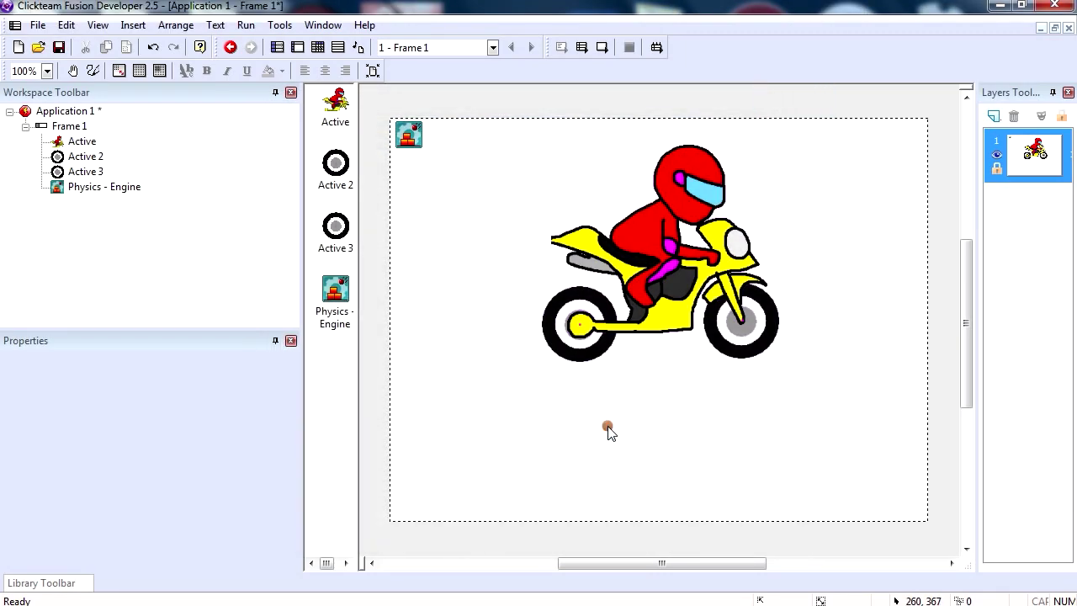
{"action": "right_click", "coordinate": [610, 431]}
{"action": "left_click", "coordinate": [654, 90]}
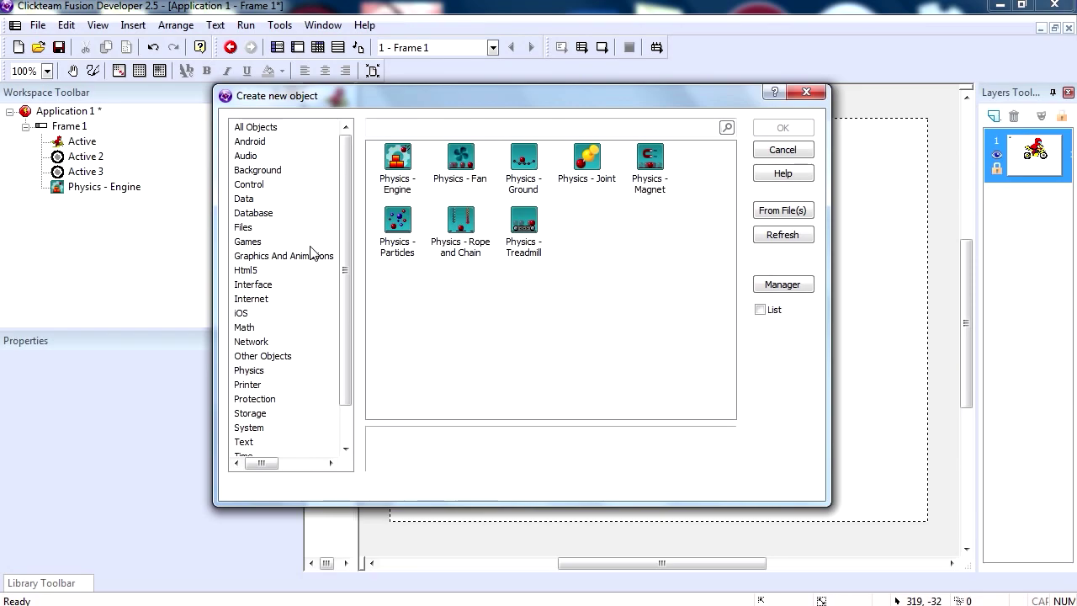
{"action": "left_click", "coordinate": [521, 160]}
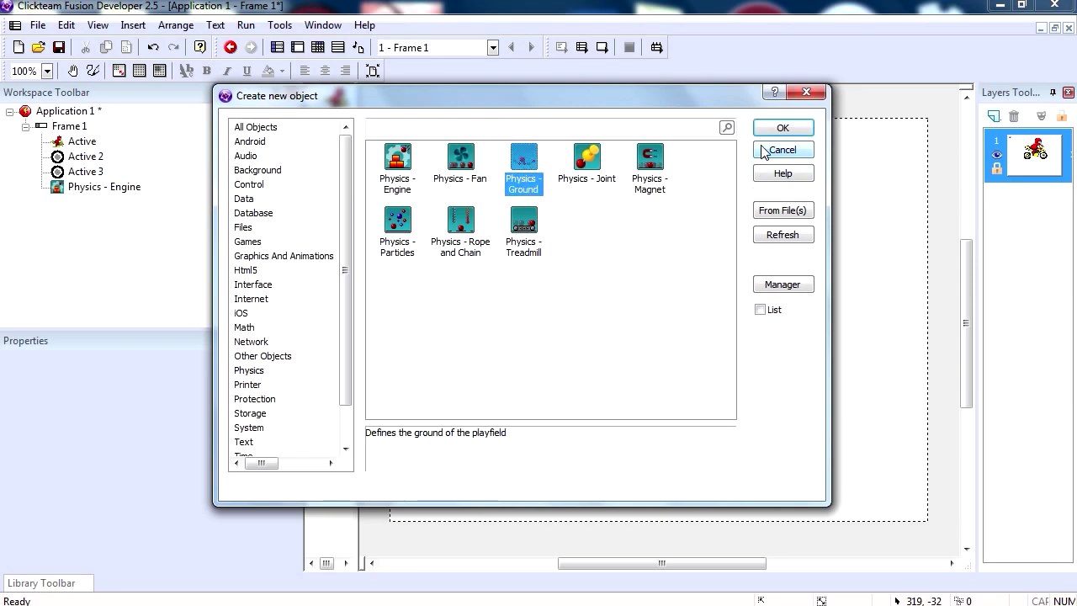
{"action": "left_click", "coordinate": [783, 127]}
{"action": "left_click", "coordinate": [396, 344]}
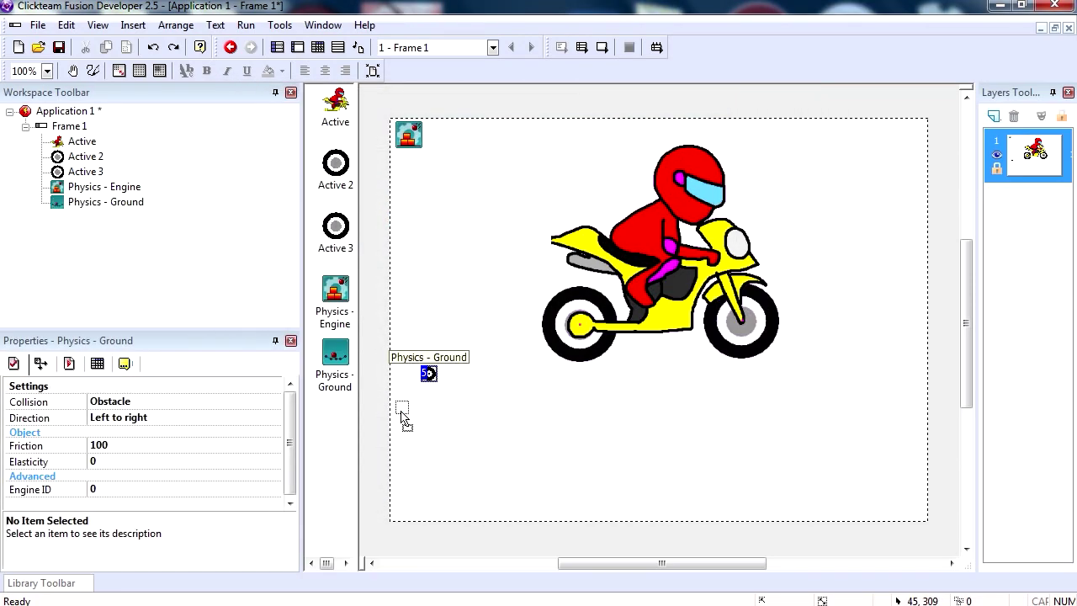
{"action": "left_click_drag", "start_coordinate": [396, 425], "coordinate": [397, 425]}
{"action": "left_click_drag", "start_coordinate": [334, 351], "coordinate": [924, 442]}
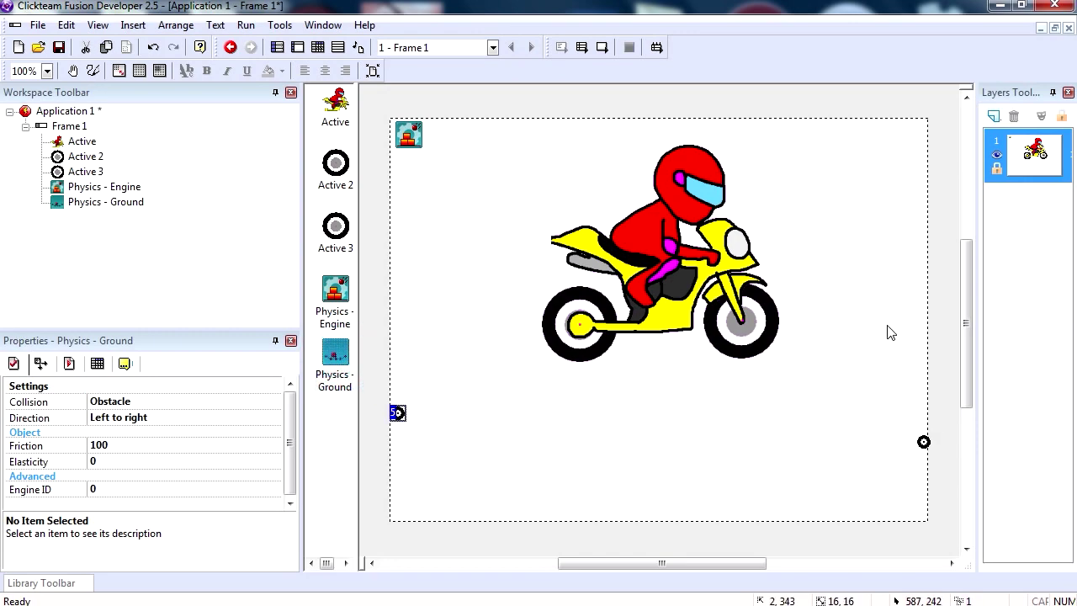
{"action": "left_click", "coordinate": [601, 47]}
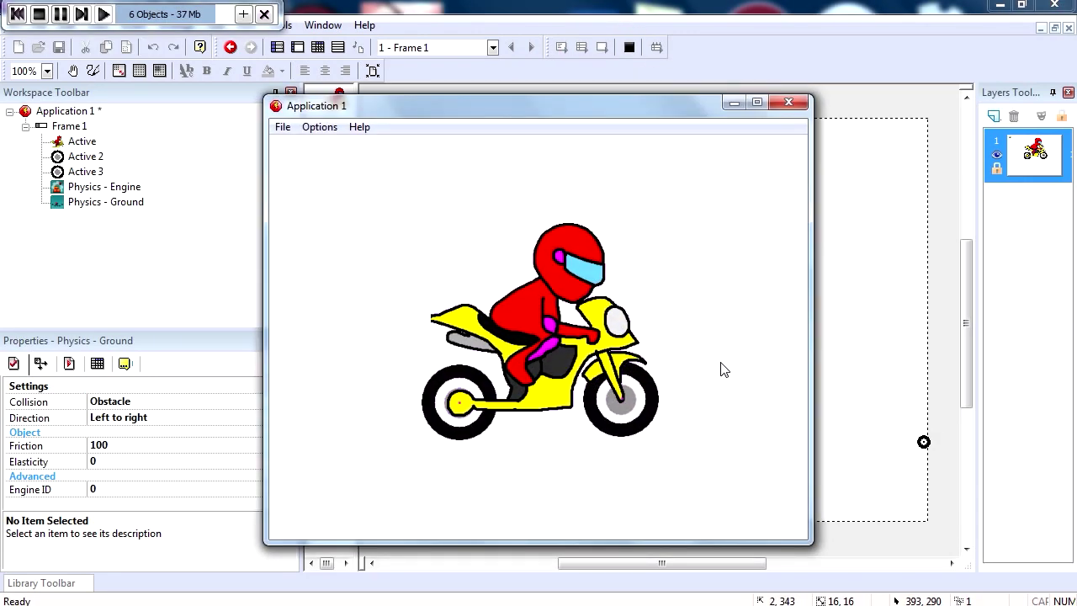
{"action": "left_click", "coordinate": [787, 105]}
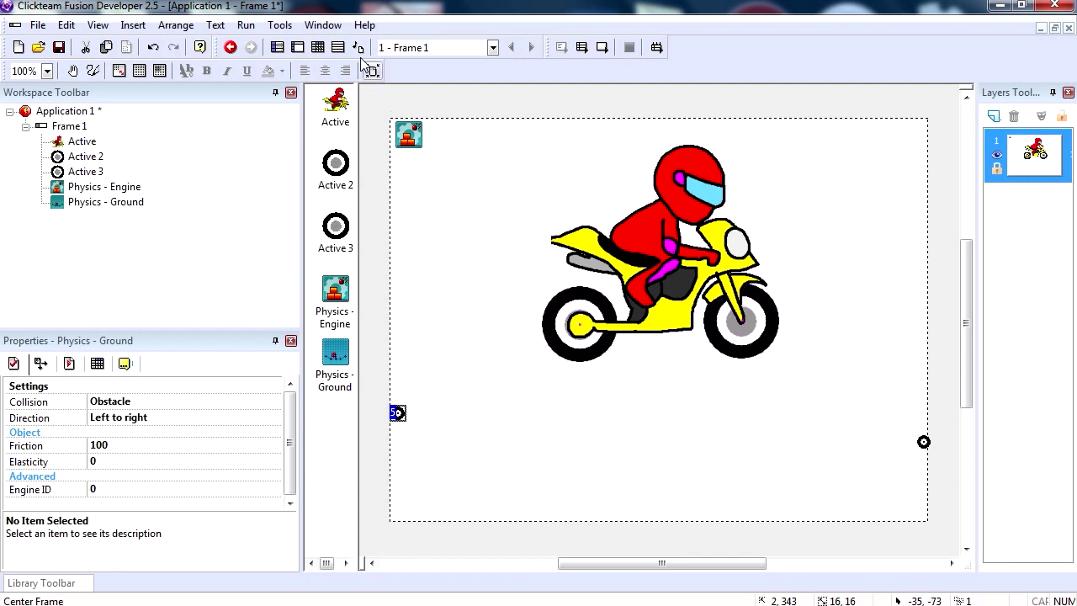
Create an Active 2 collides-with-background event that stops Active 2, then test it.
{"action": "left_click", "coordinate": [318, 48]}
{"action": "left_click", "coordinate": [413, 145]}
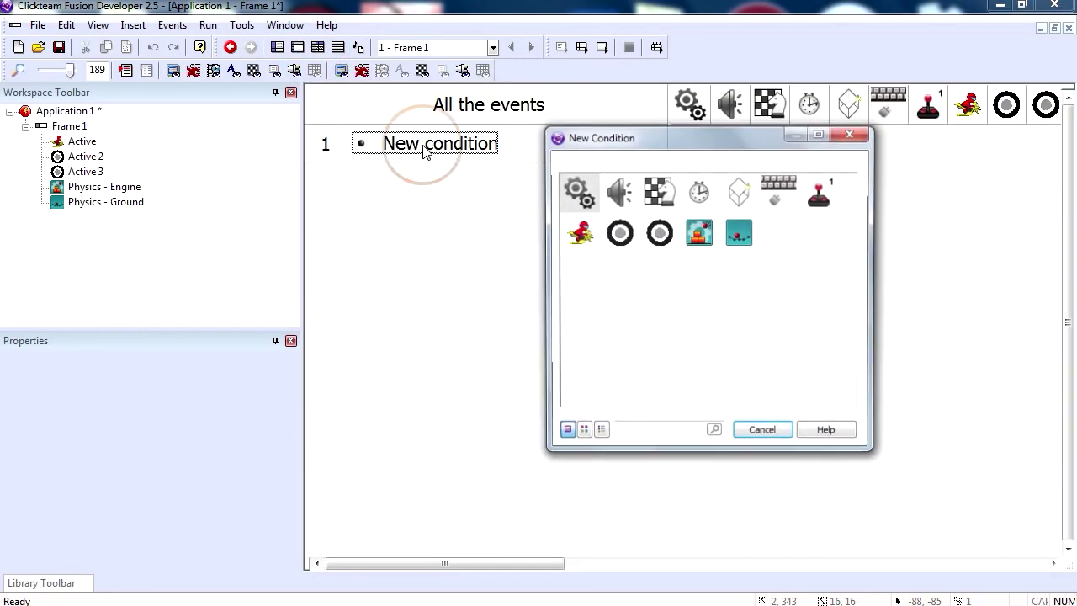
{"action": "left_click", "coordinate": [623, 242]}
{"action": "mouse_move", "coordinate": [673, 248]}
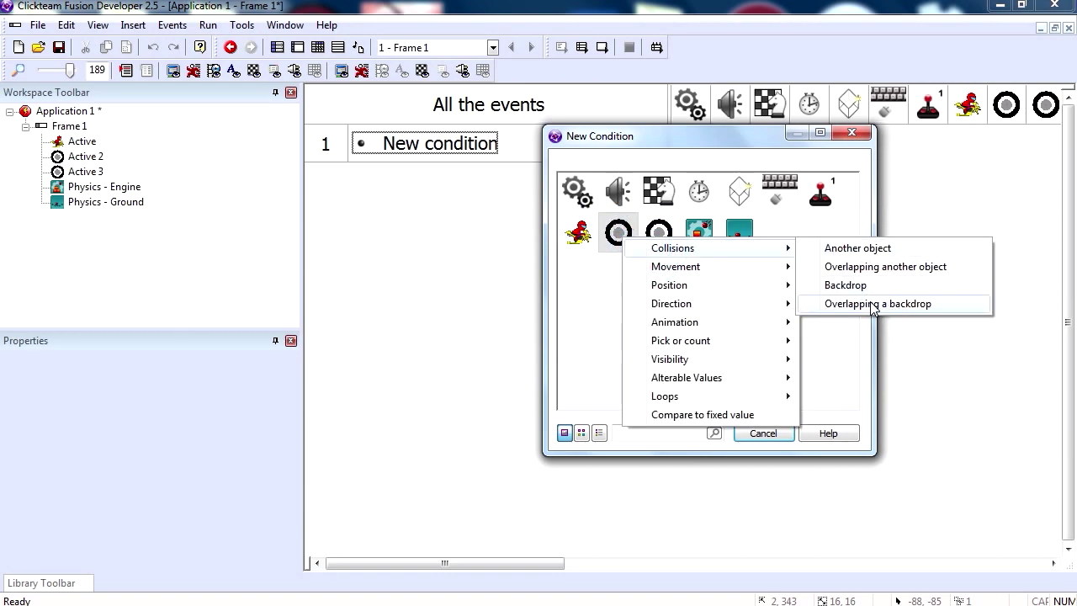
{"action": "left_click", "coordinate": [866, 286]}
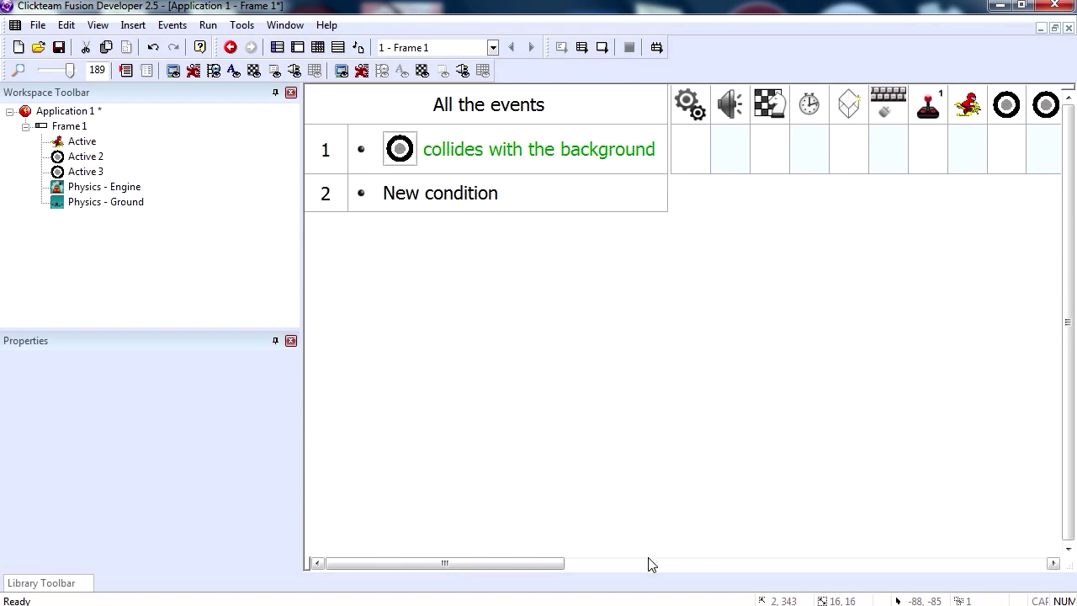
{"action": "left_click_drag", "start_coordinate": [550, 563], "coordinate": [792, 561]}
{"action": "right_click", "coordinate": [847, 151]}
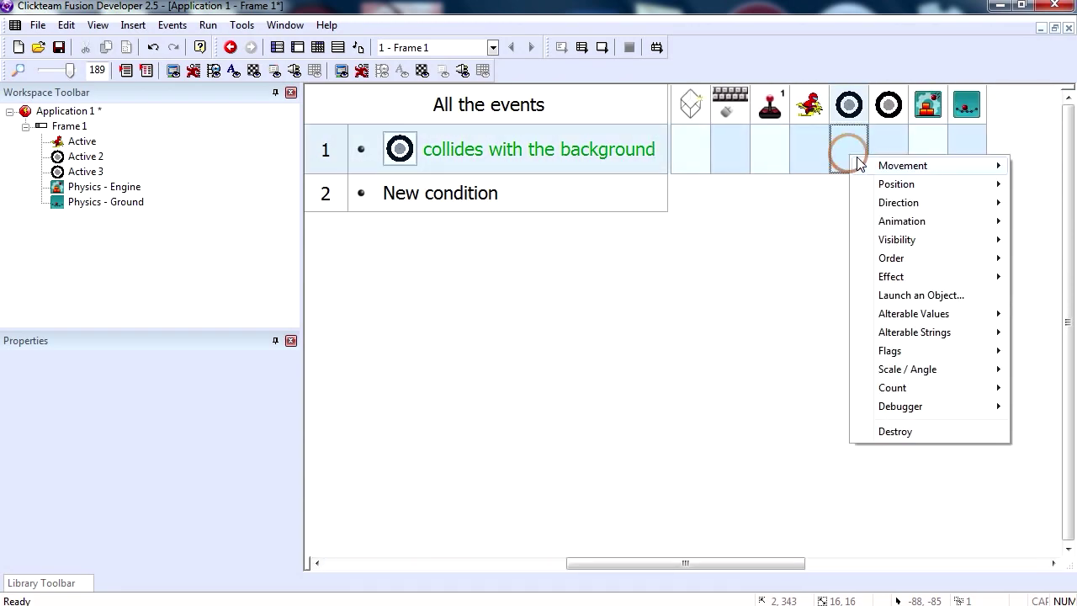
{"action": "left_click", "coordinate": [758, 166]}
{"action": "left_click_drag", "start_coordinate": [883, 151], "coordinate": [885, 152]}
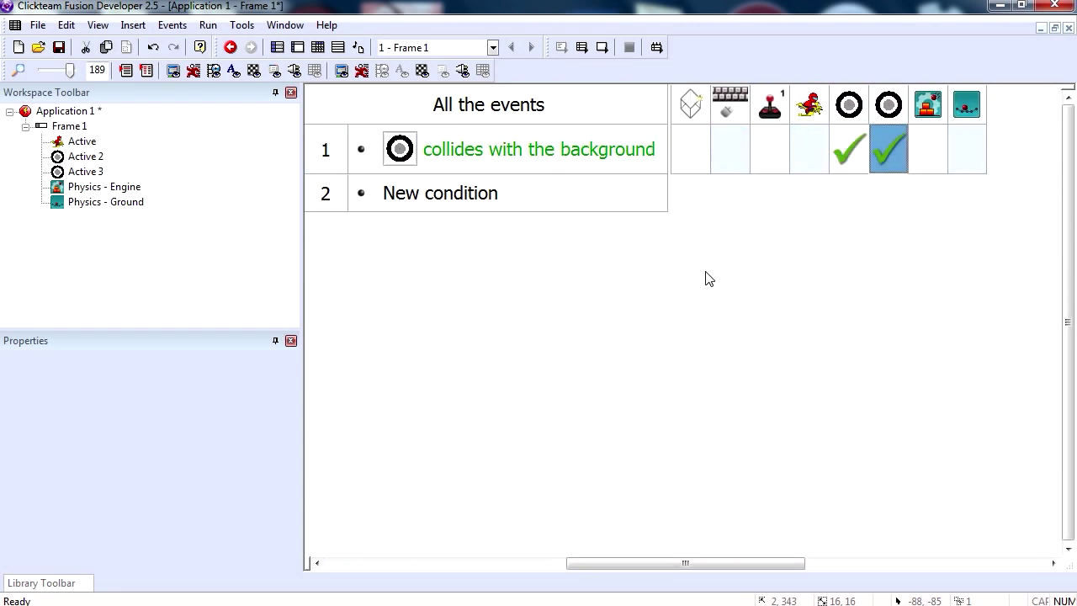
{"action": "left_click", "coordinate": [601, 47]}
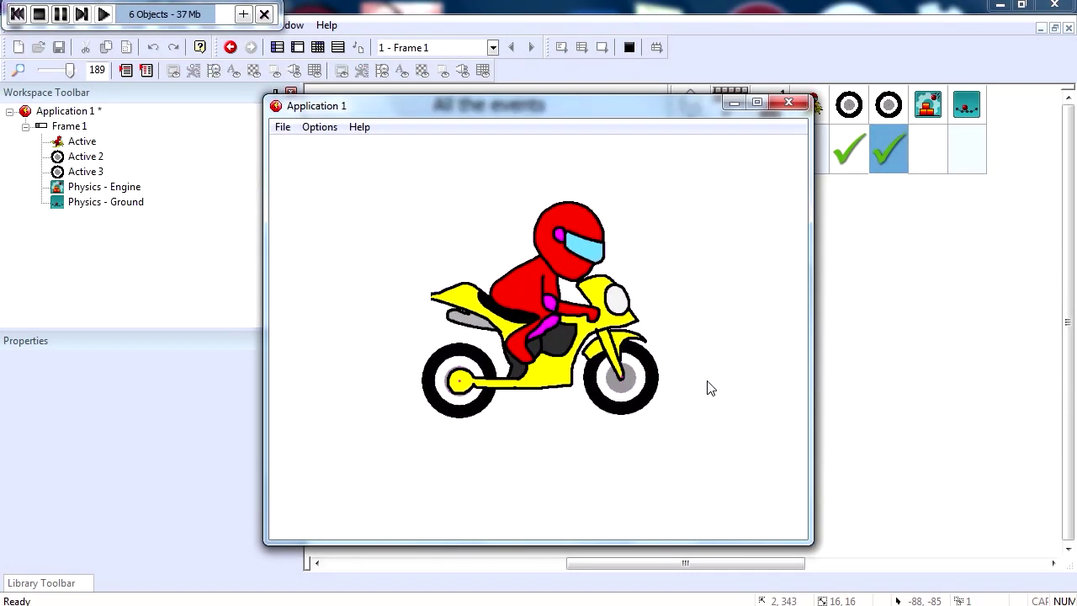
{"action": "left_click", "coordinate": [788, 103]}
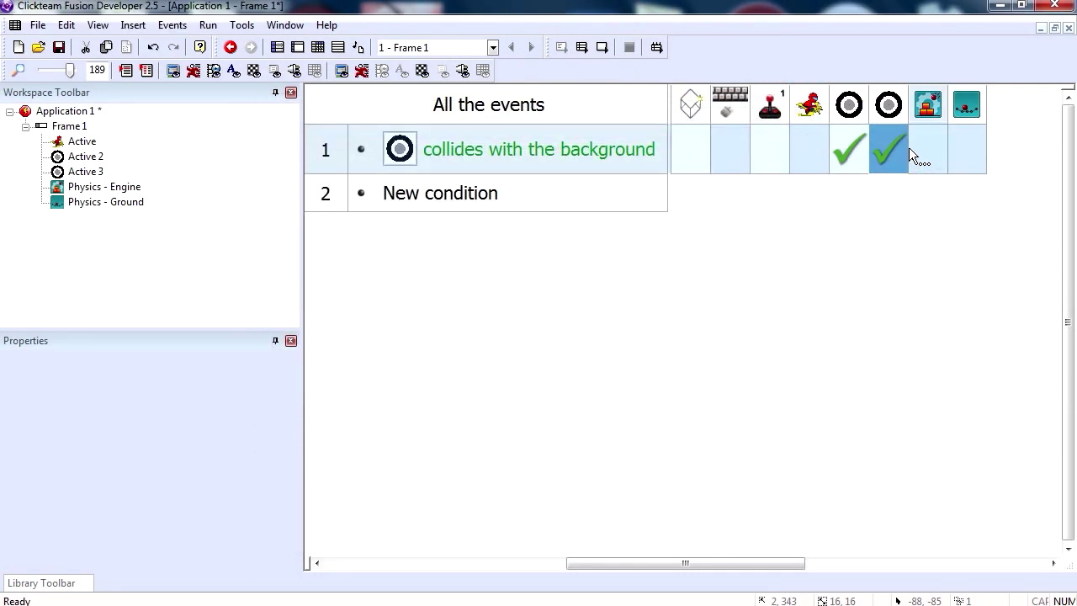
Duplicate the event as row 2 for Active 3 with its own stop action, and retest.
{"action": "left_click_drag", "start_coordinate": [891, 158], "coordinate": [521, 241]}
{"action": "left_click", "coordinate": [340, 148]}
{"action": "right_click", "coordinate": [341, 148]}
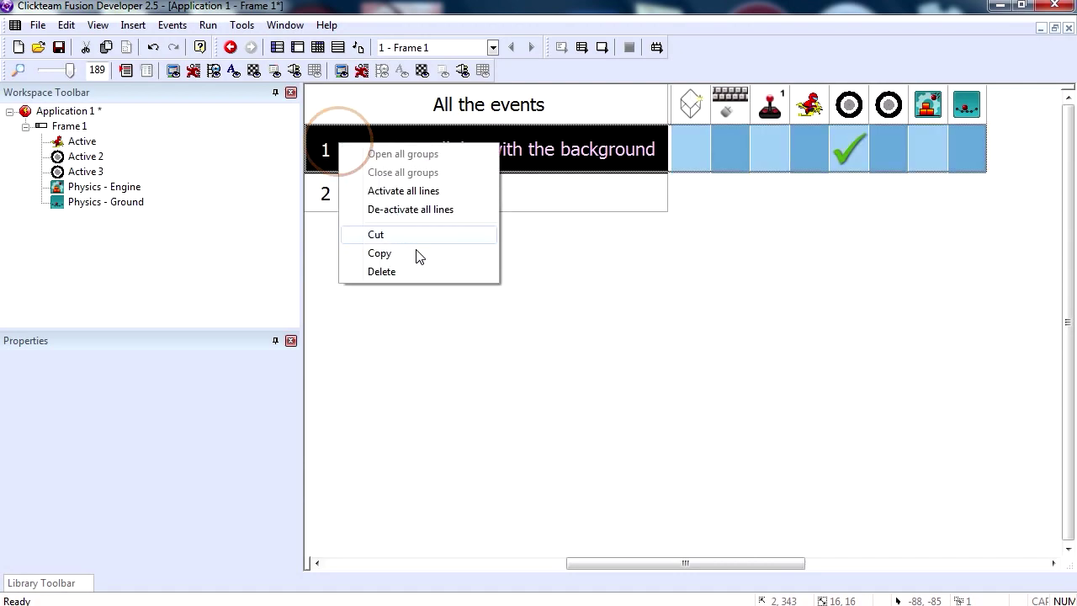
{"action": "left_click", "coordinate": [409, 252]}
{"action": "right_click", "coordinate": [328, 196]}
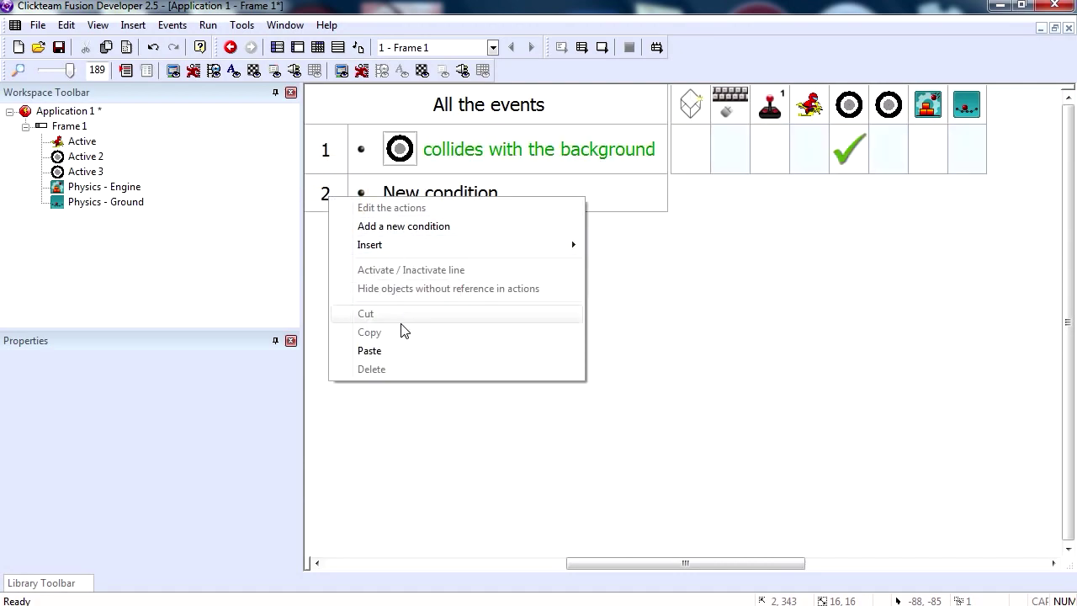
{"action": "left_click", "coordinate": [391, 350]}
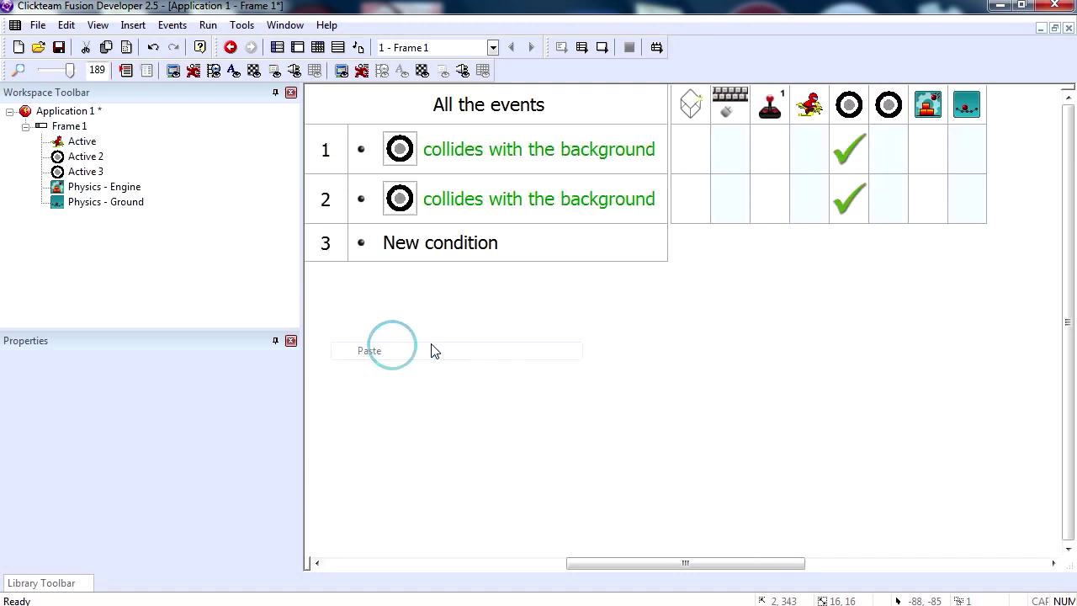
{"action": "double_click", "coordinate": [400, 199]}
{"action": "double_click", "coordinate": [654, 187]}
{"action": "left_click_drag", "start_coordinate": [867, 211], "coordinate": [888, 200]}
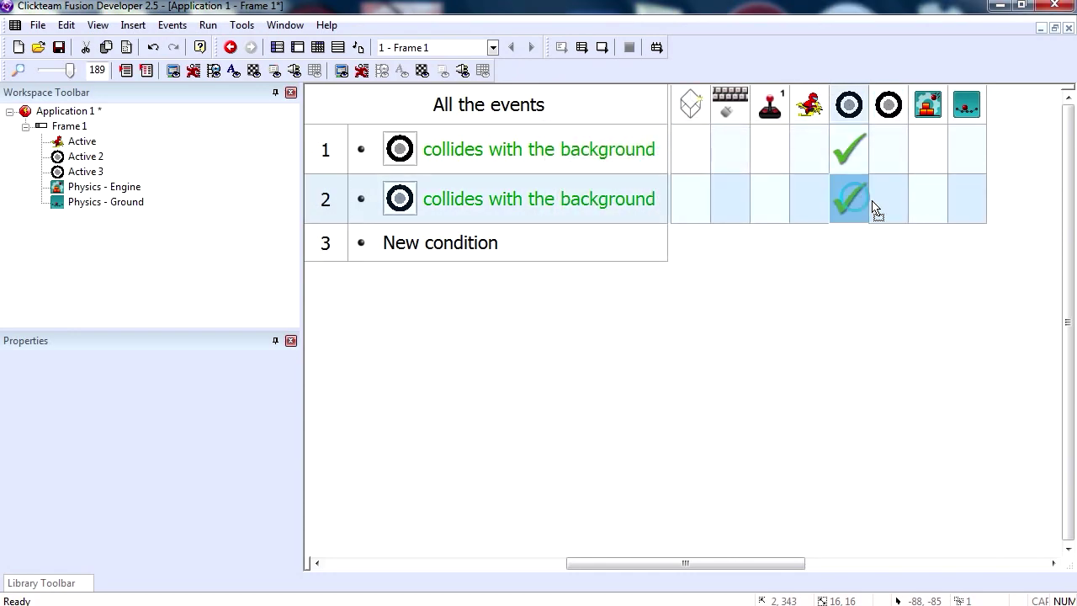
{"action": "left_click", "coordinate": [602, 48]}
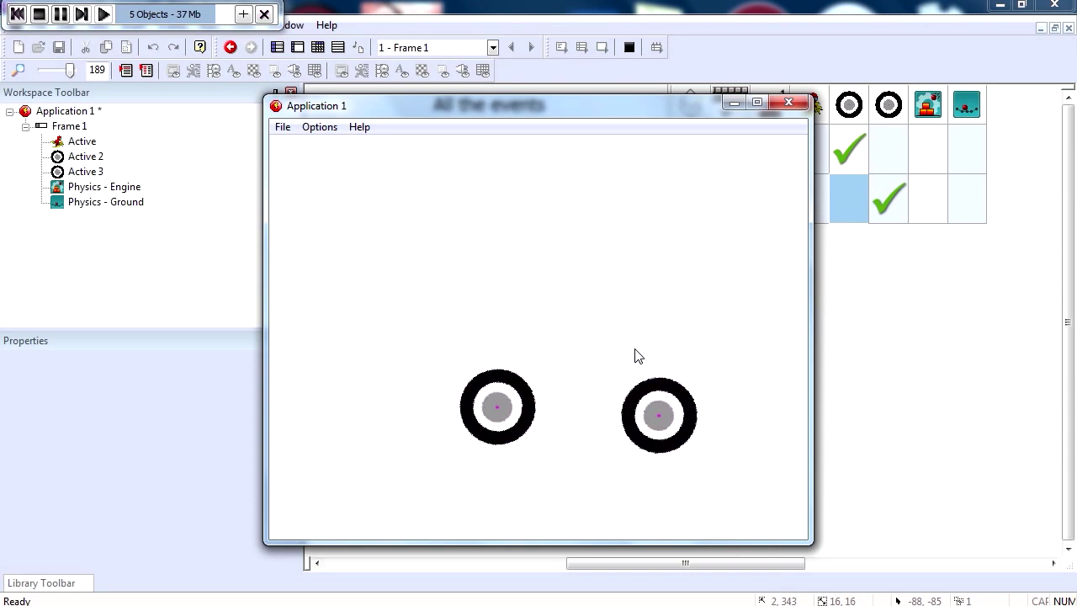
{"action": "left_click", "coordinate": [789, 102]}
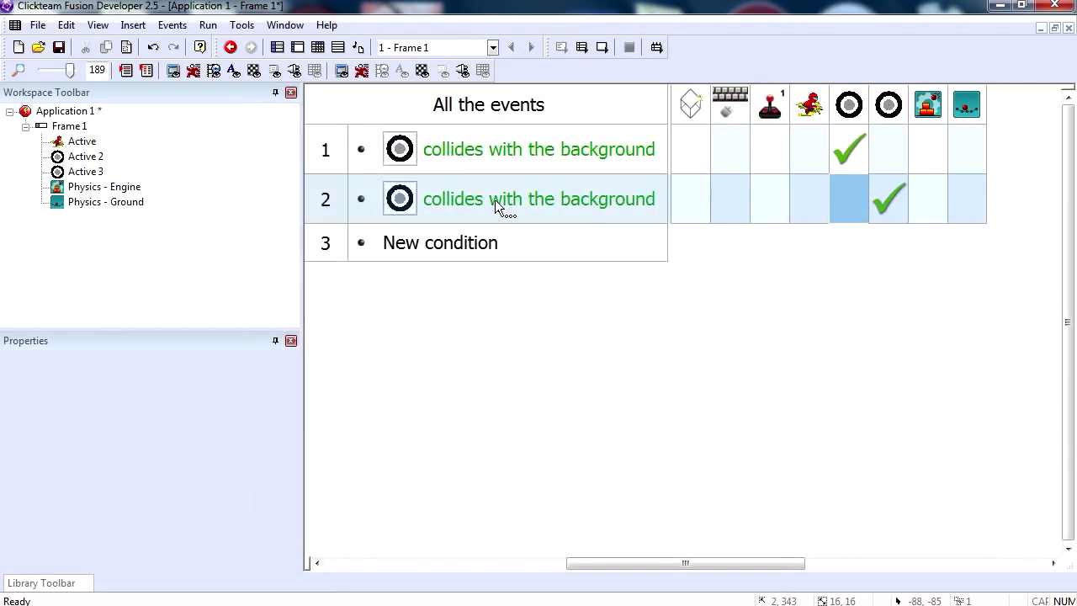
Back in the frame editor, pick a Physics - Joint object to insert.
{"action": "left_click", "coordinate": [297, 48]}
{"action": "left_click", "coordinate": [587, 354]}
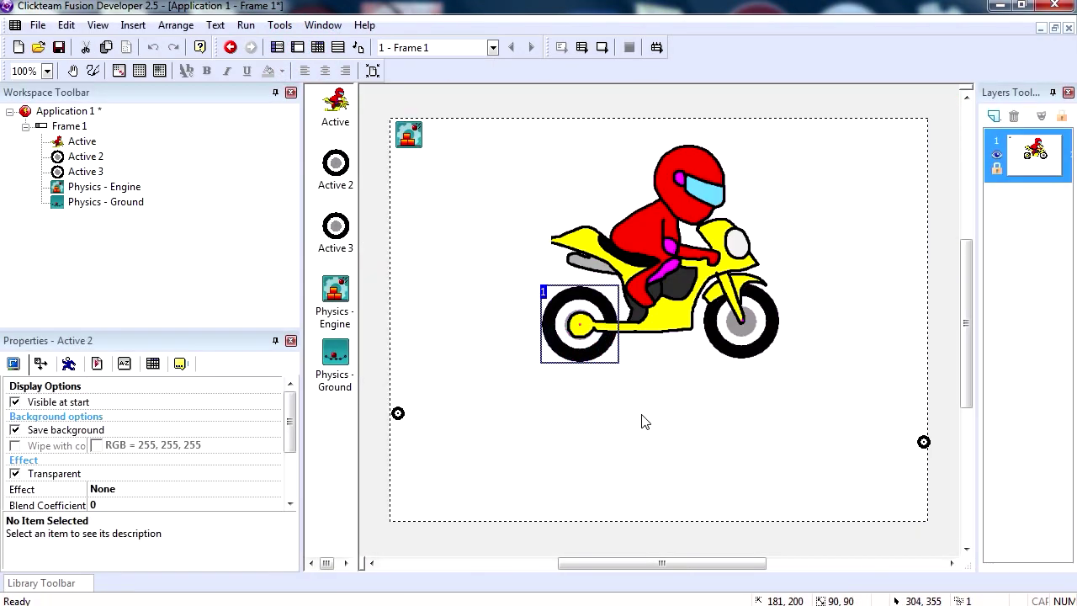
{"action": "left_click", "coordinate": [659, 246]}
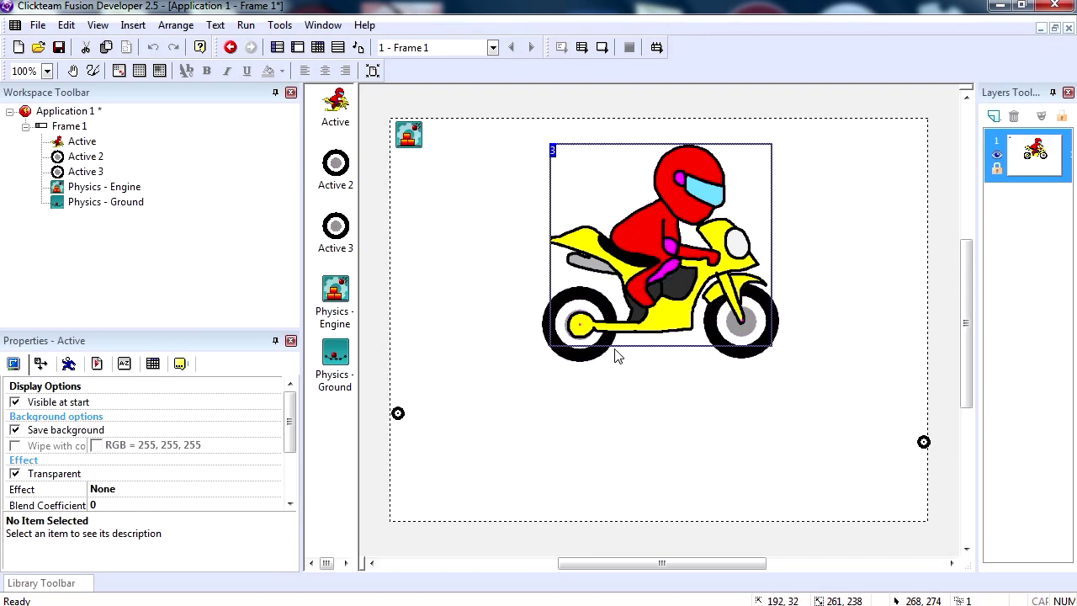
{"action": "right_click", "coordinate": [492, 224]}
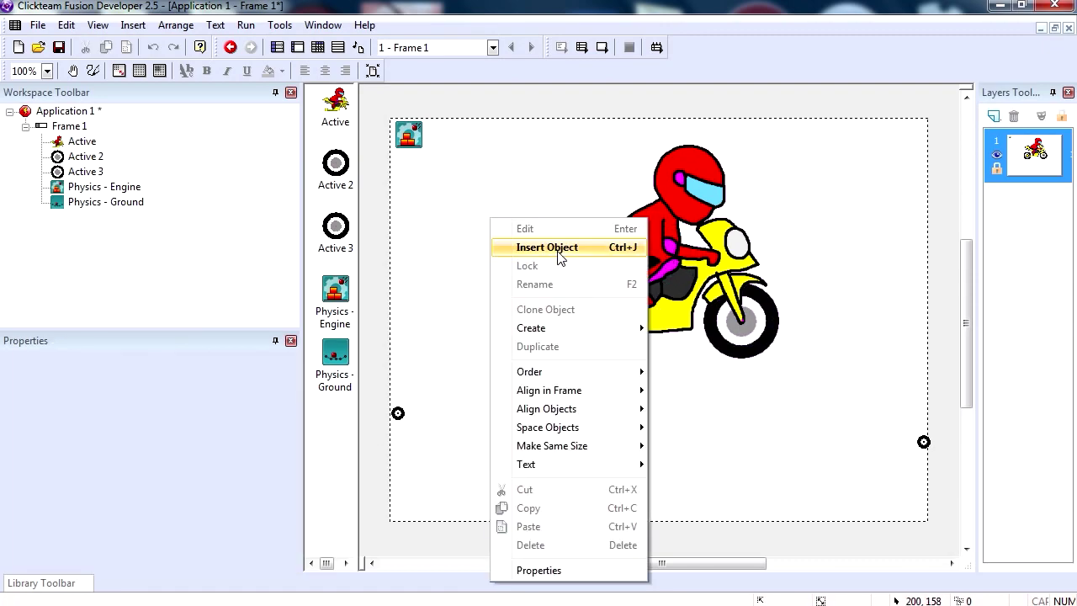
{"action": "left_click", "coordinate": [496, 248]}
{"action": "left_click", "coordinate": [588, 185]}
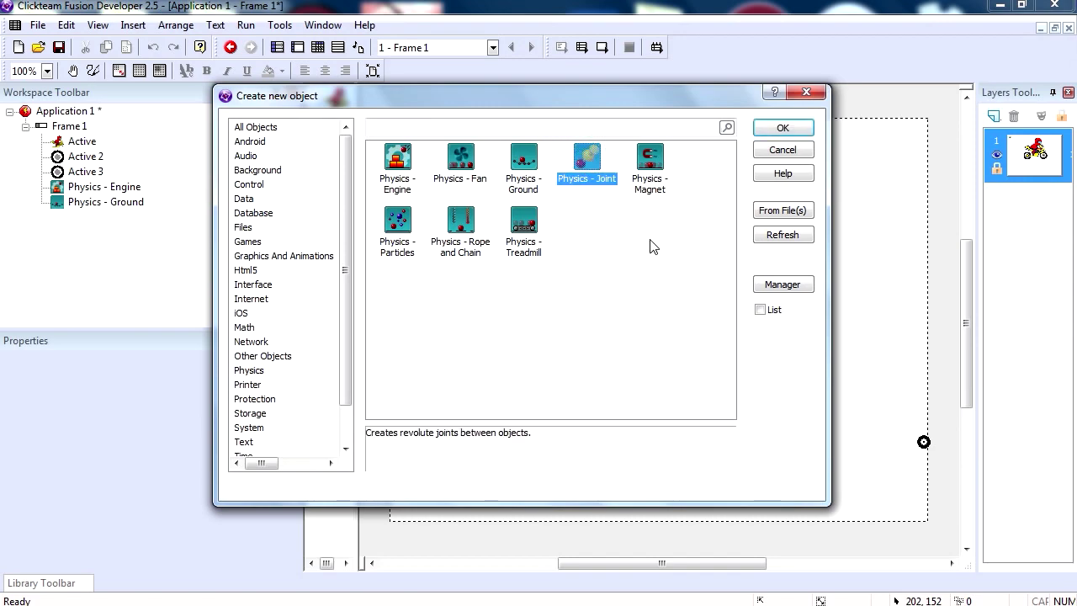
{"action": "left_click", "coordinate": [781, 130]}
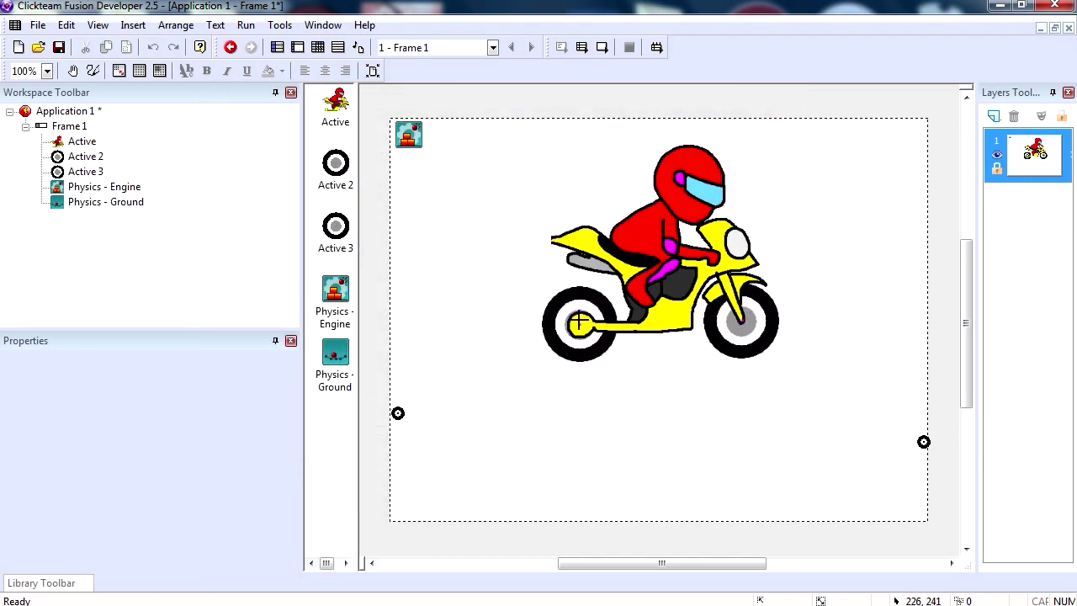
Place joints on the rear and front wheel hubs and test-run the frame.
{"action": "left_click", "coordinate": [581, 324]}
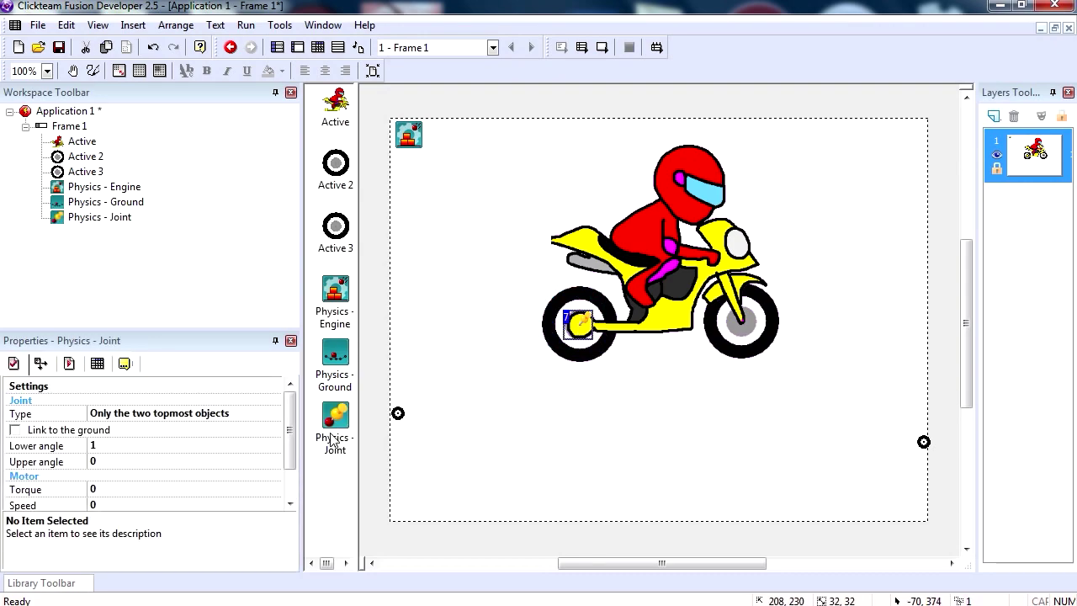
{"action": "left_click", "coordinate": [772, 311]}
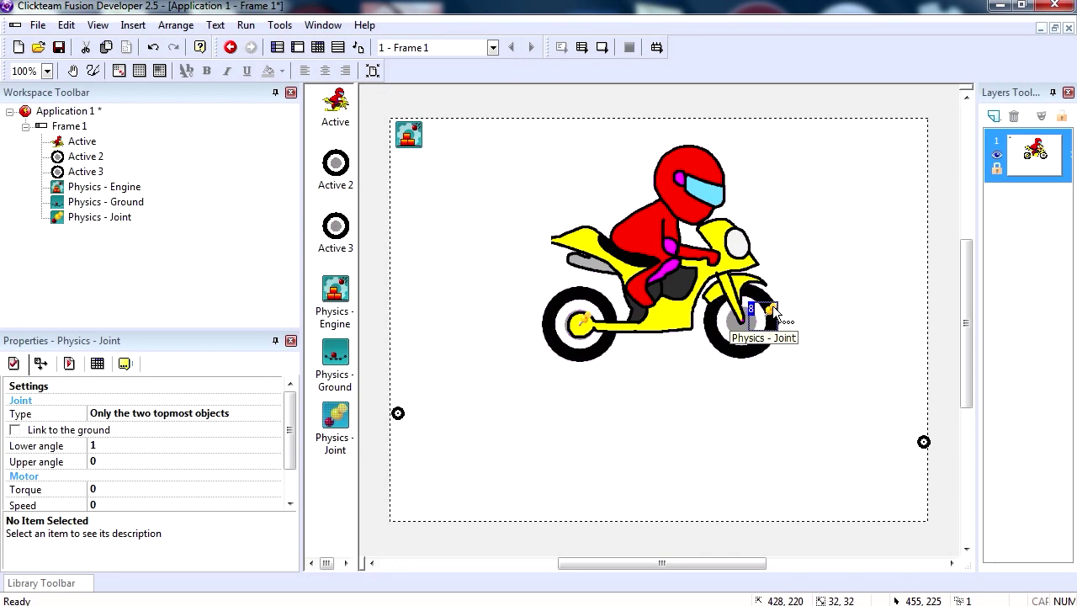
{"action": "key", "text": "Left"}
{"action": "key", "text": "Left"}
{"action": "key", "text": "Left"}
{"action": "key", "text": "Left"}
{"action": "key", "text": "Left"}
{"action": "key", "text": "Left"}
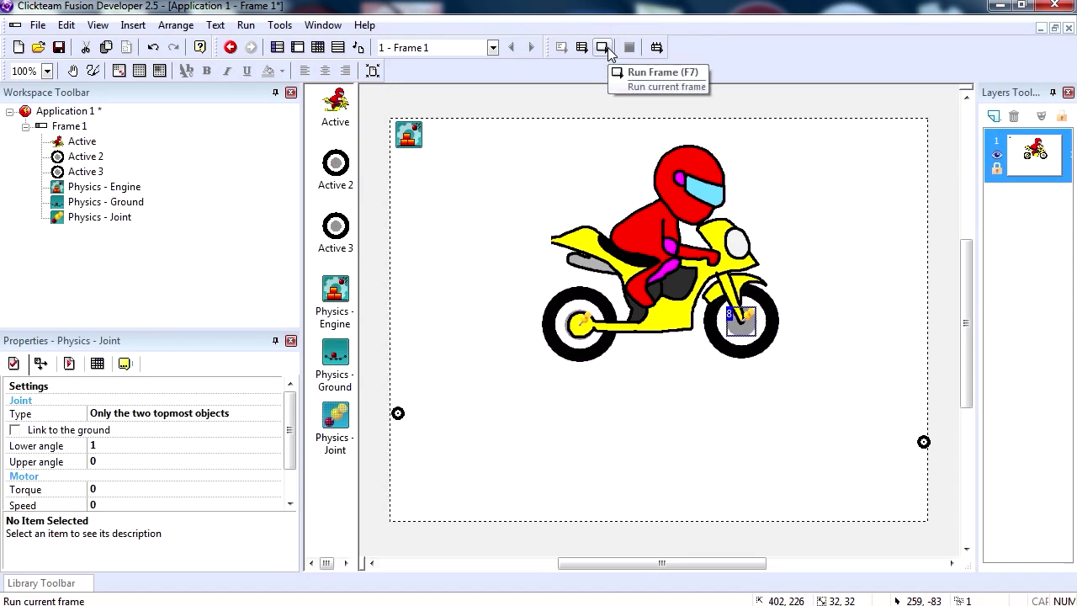
{"action": "left_click", "coordinate": [609, 52]}
{"action": "left_click", "coordinate": [601, 52]}
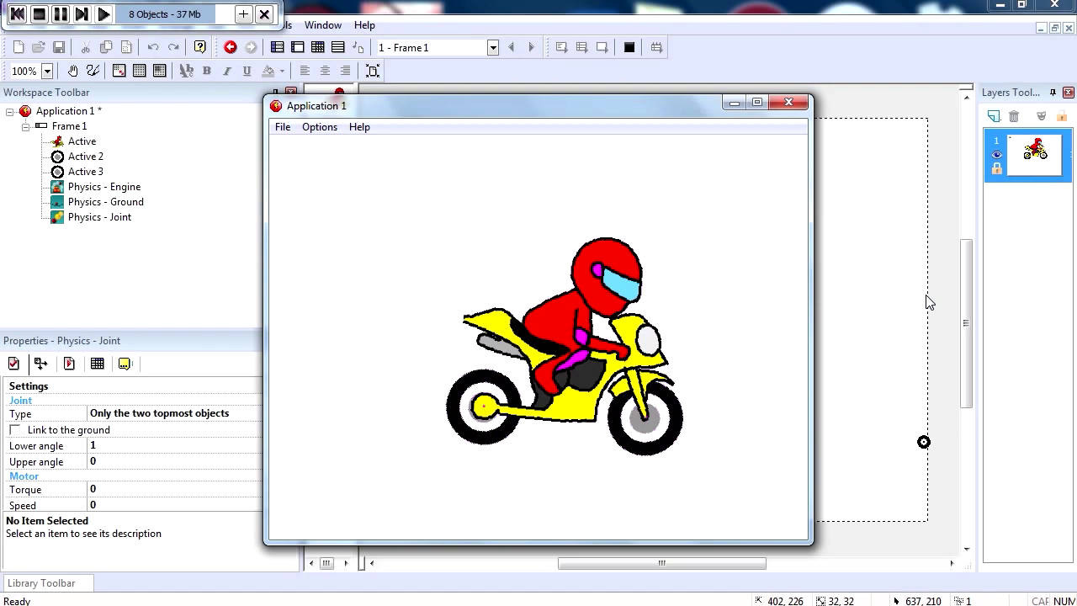
Insert a Backdrop object from the Background objects and fill its canvas light blue for the sky.
{"action": "right_click", "coordinate": [866, 199]}
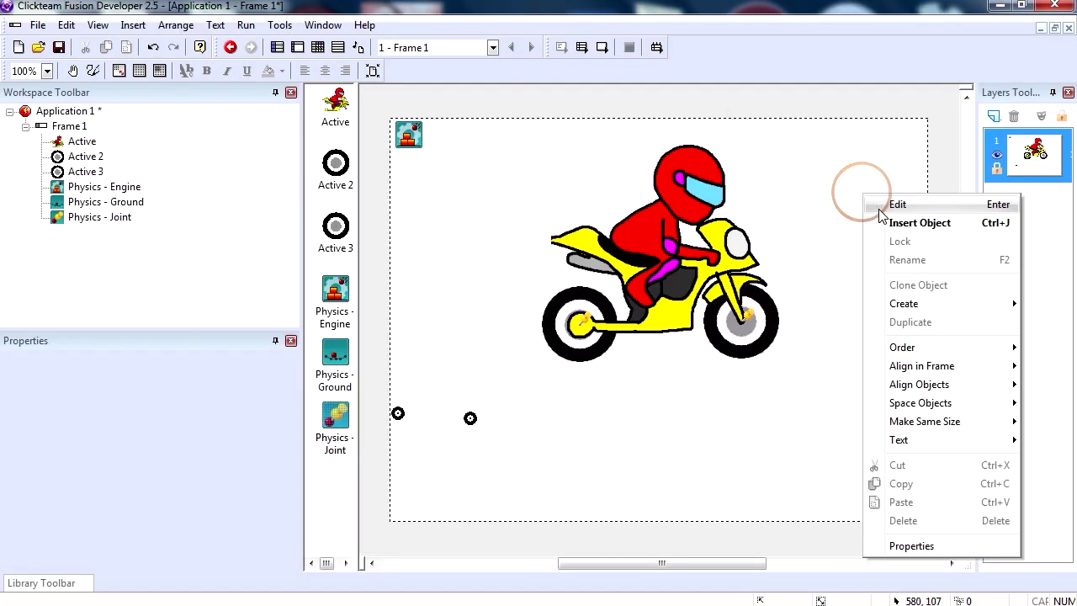
{"action": "left_click", "coordinate": [918, 222]}
{"action": "left_click", "coordinate": [254, 128]}
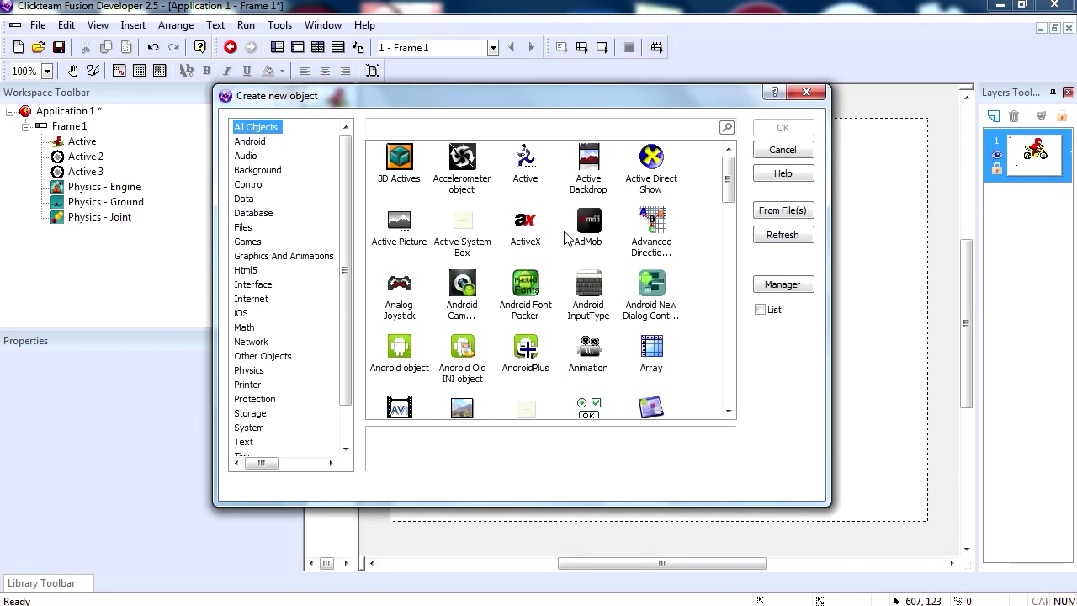
{"action": "left_click", "coordinate": [266, 171]}
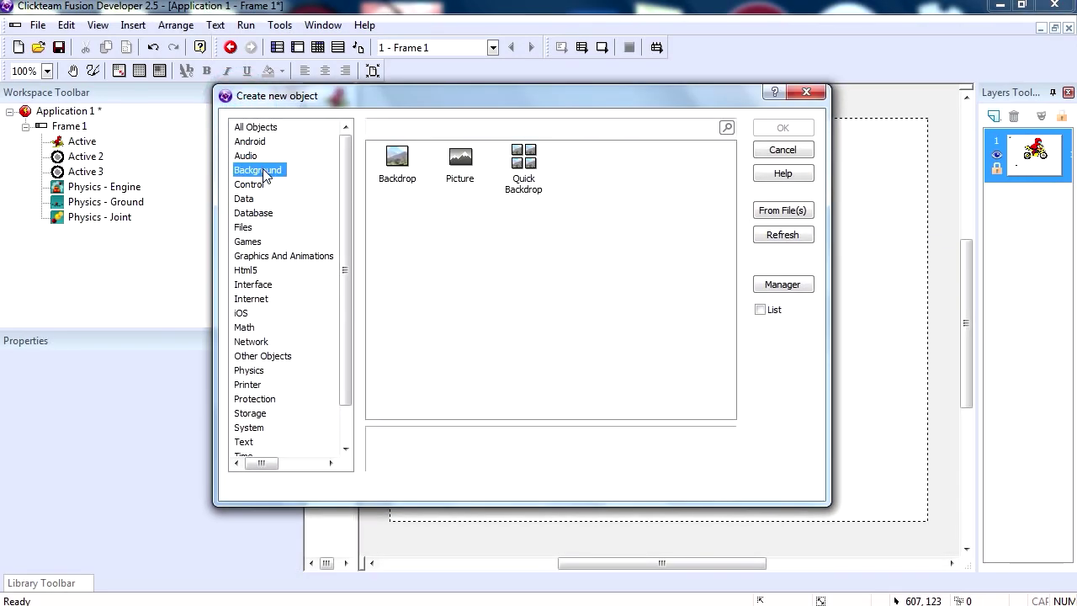
{"action": "double_click", "coordinate": [397, 158]}
{"action": "left_click", "coordinate": [498, 183]}
{"action": "left_click", "coordinate": [416, 202]}
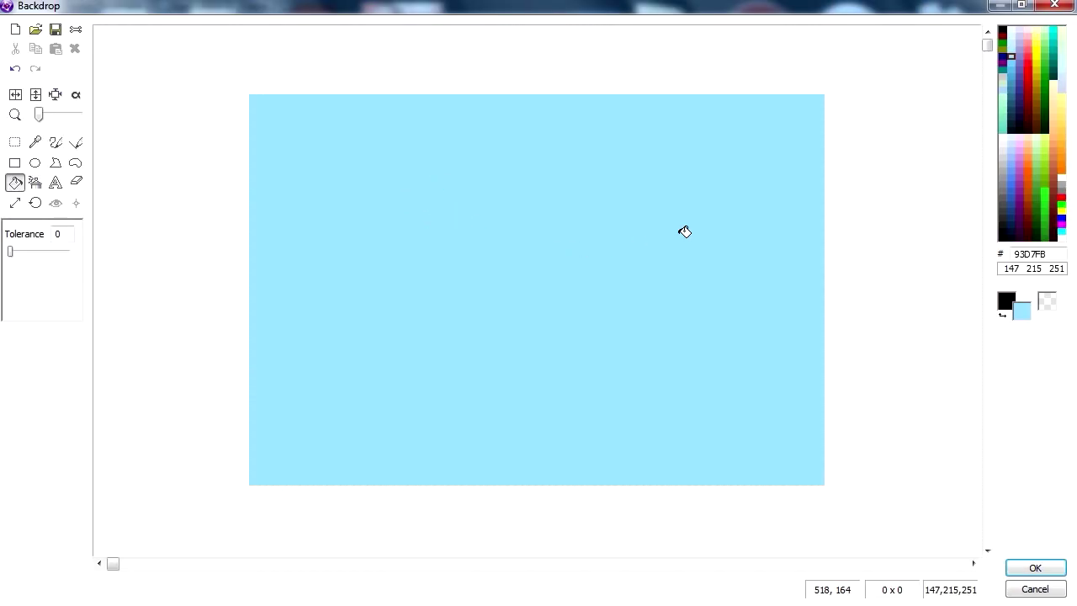
Draw a gentle green freehand hill line, fill the area below it green, and confirm.
{"action": "left_click", "coordinate": [1044, 70]}
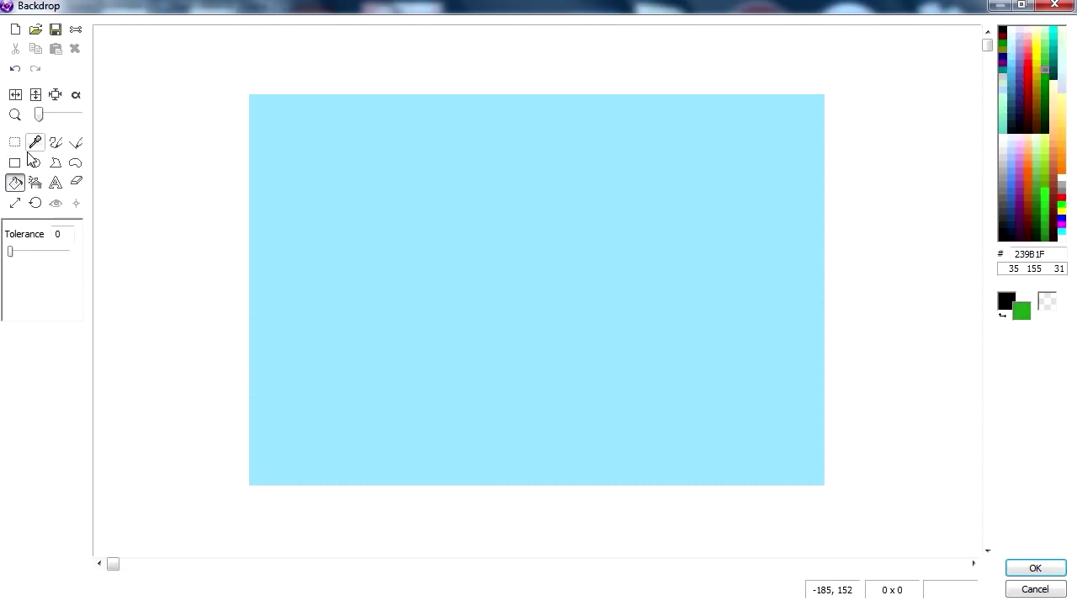
{"action": "left_click", "coordinate": [64, 145]}
{"action": "left_click_drag", "start_coordinate": [249, 368], "coordinate": [661, 348]}
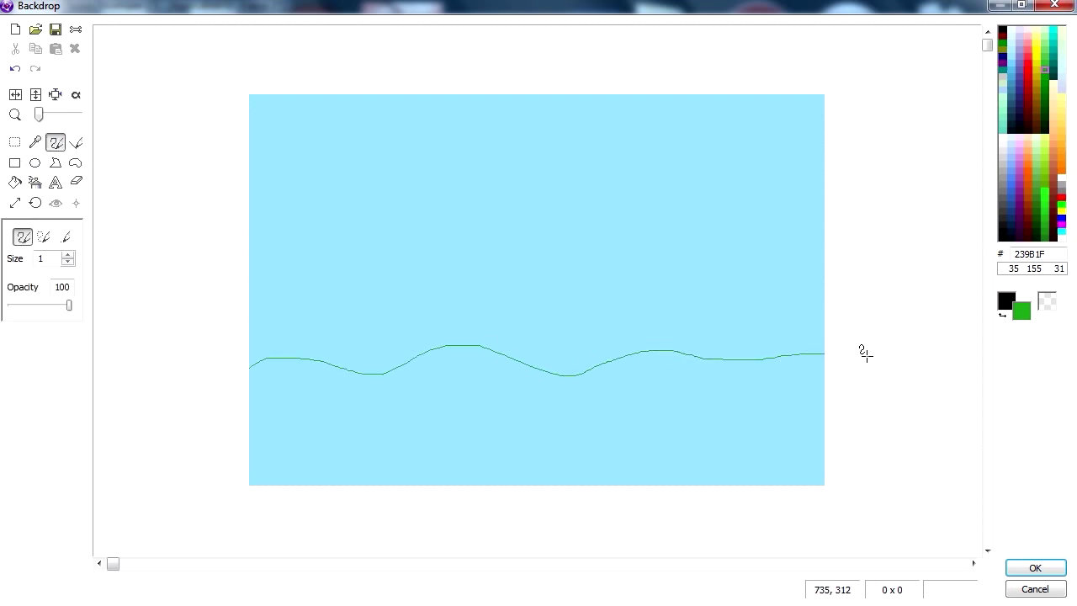
{"action": "key", "text": "ctrl+z"}
{"action": "left_click_drag", "start_coordinate": [174, 366], "coordinate": [339, 375]}
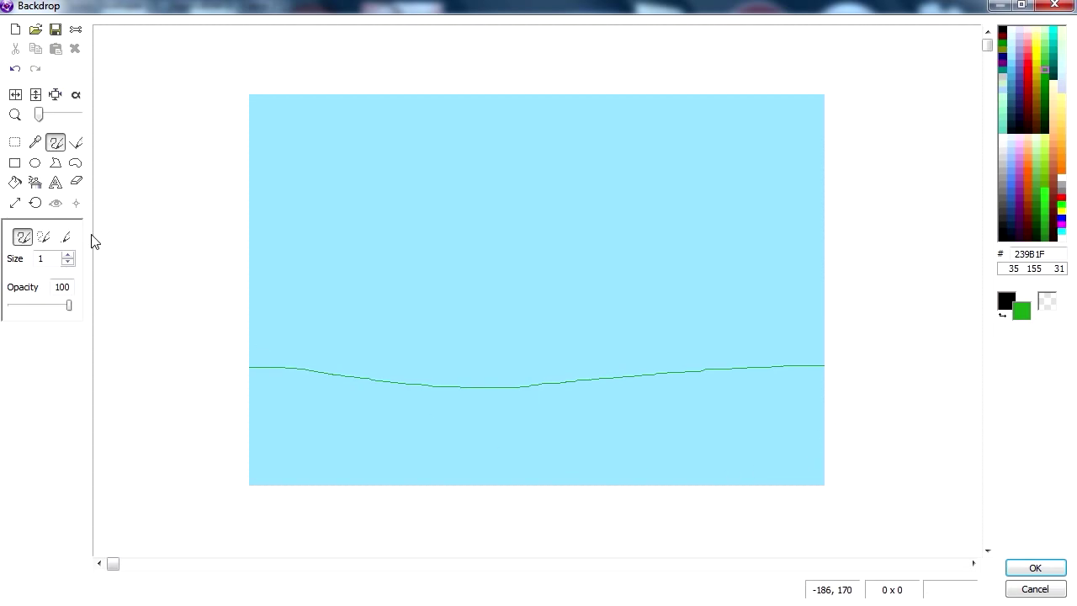
{"action": "left_click", "coordinate": [15, 182]}
{"action": "left_click", "coordinate": [376, 390]}
{"action": "left_click", "coordinate": [1035, 568]}
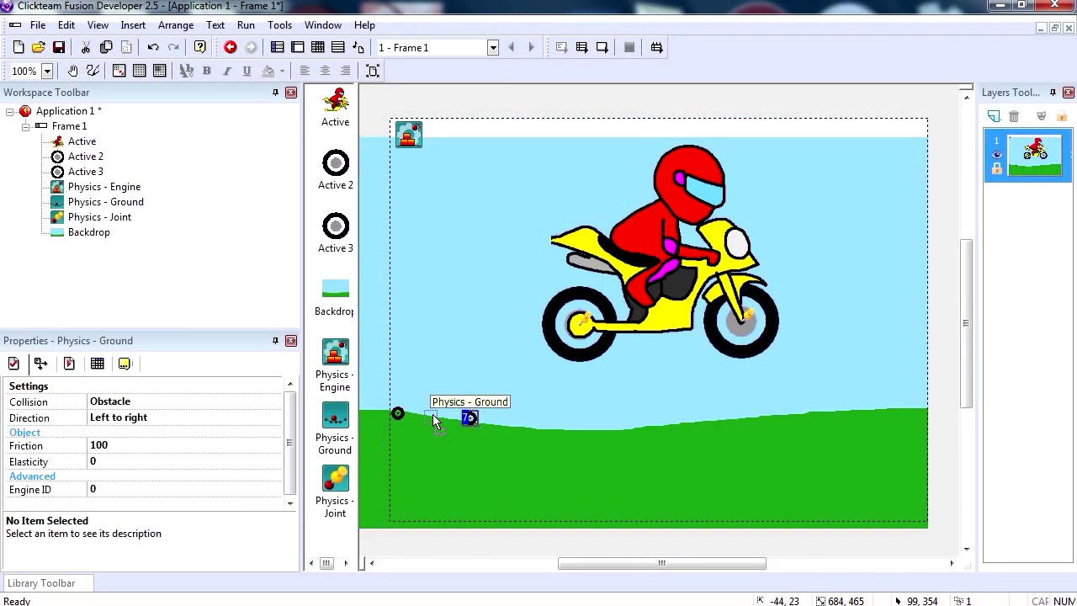
Shift the first ground marker left and add more Physics - Ground objects on the hill.
{"action": "left_click_drag", "start_coordinate": [471, 419], "coordinate": [433, 419]}
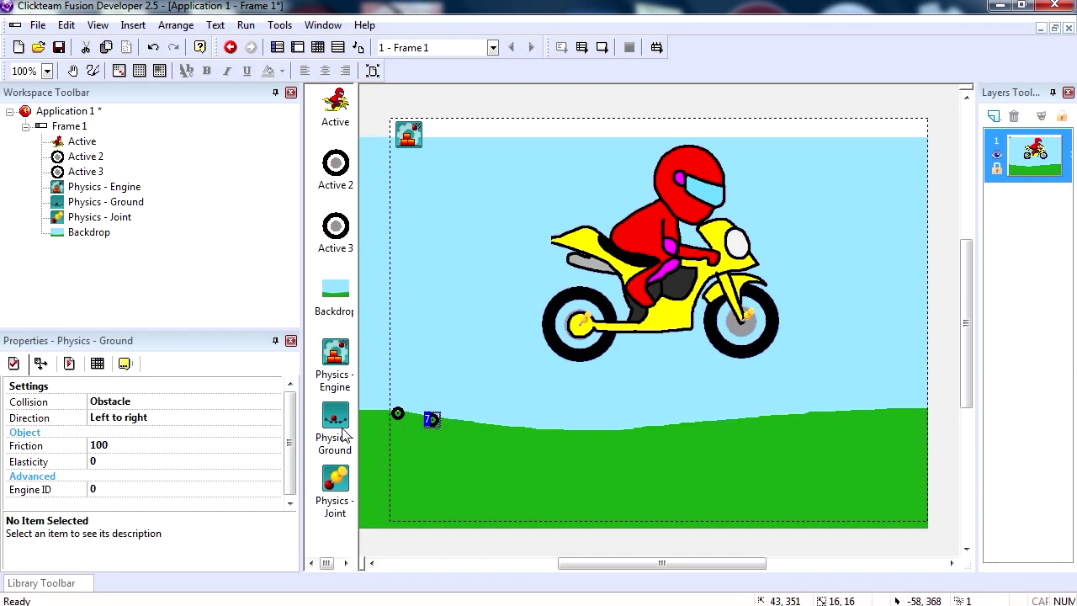
{"action": "left_click", "coordinate": [342, 429]}
{"action": "left_click", "coordinate": [472, 425]}
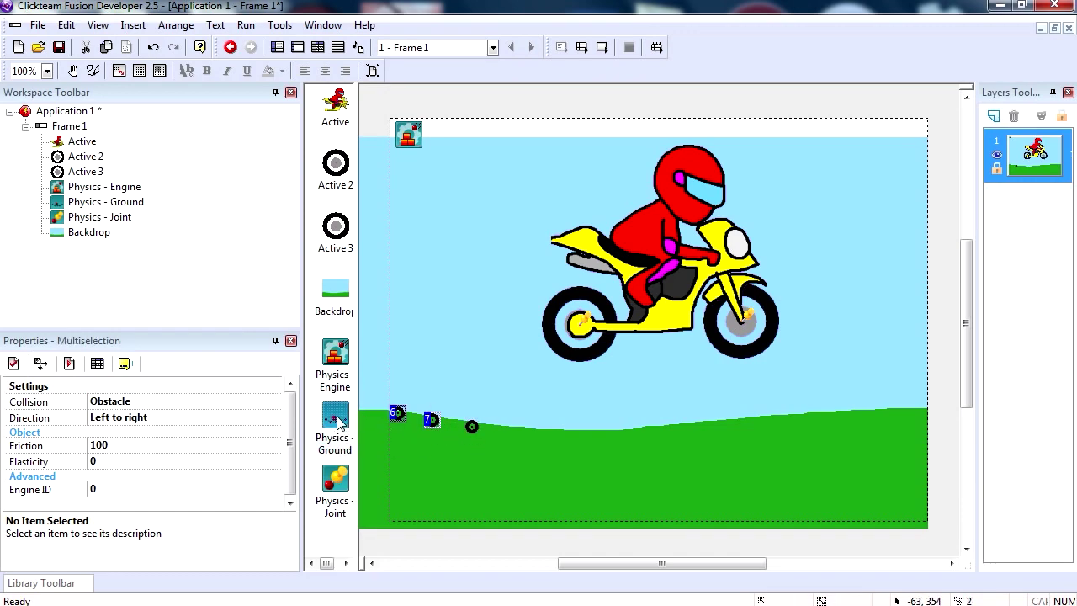
{"action": "left_click", "coordinate": [508, 428]}
{"action": "left_click", "coordinate": [505, 427]}
Place five more ground points rightward along the hill, then test-run the level.
{"action": "left_click", "coordinate": [581, 431]}
{"action": "left_click", "coordinate": [662, 424]}
{"action": "left_click", "coordinate": [740, 416]}
{"action": "left_click", "coordinate": [815, 411]}
{"action": "left_click", "coordinate": [883, 409]}
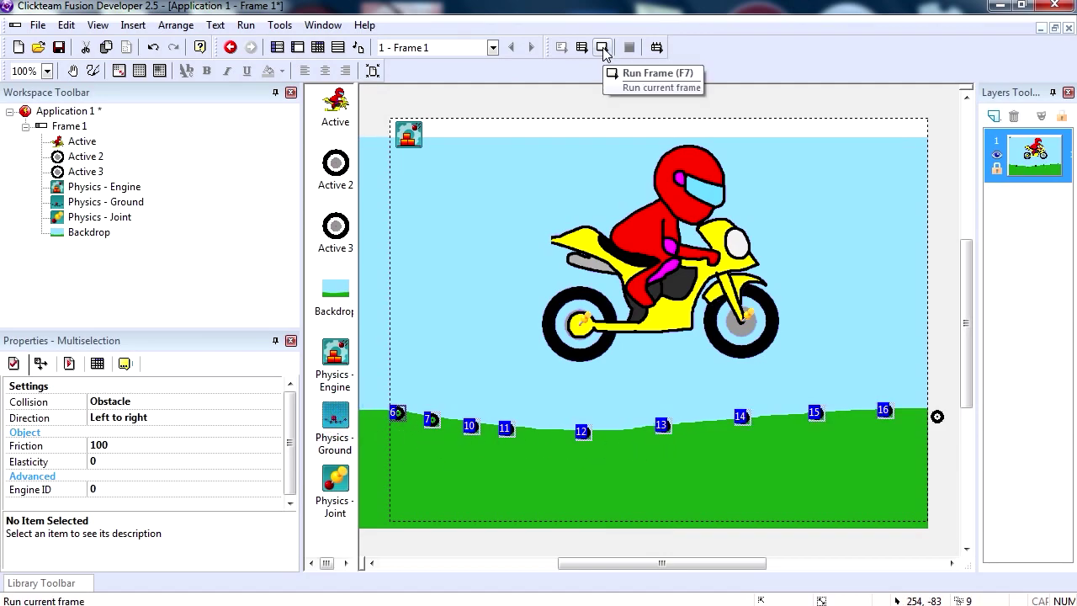
{"action": "left_click", "coordinate": [602, 48]}
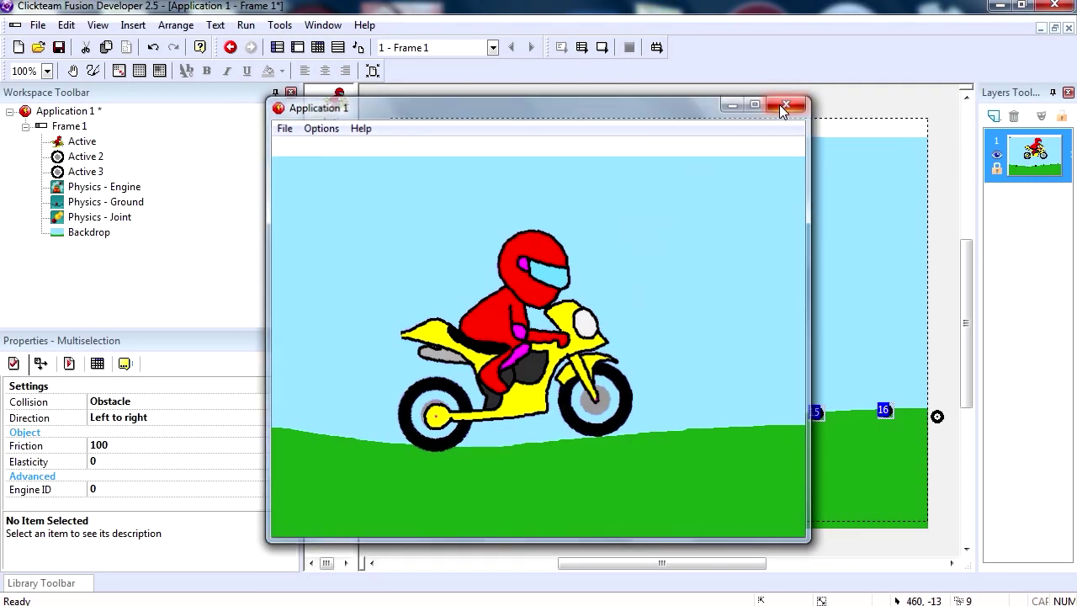
{"action": "left_click", "coordinate": [786, 103]}
Create event 3 with the condition 'upon pressing Right Arrow'.
{"action": "left_click", "coordinate": [319, 49]}
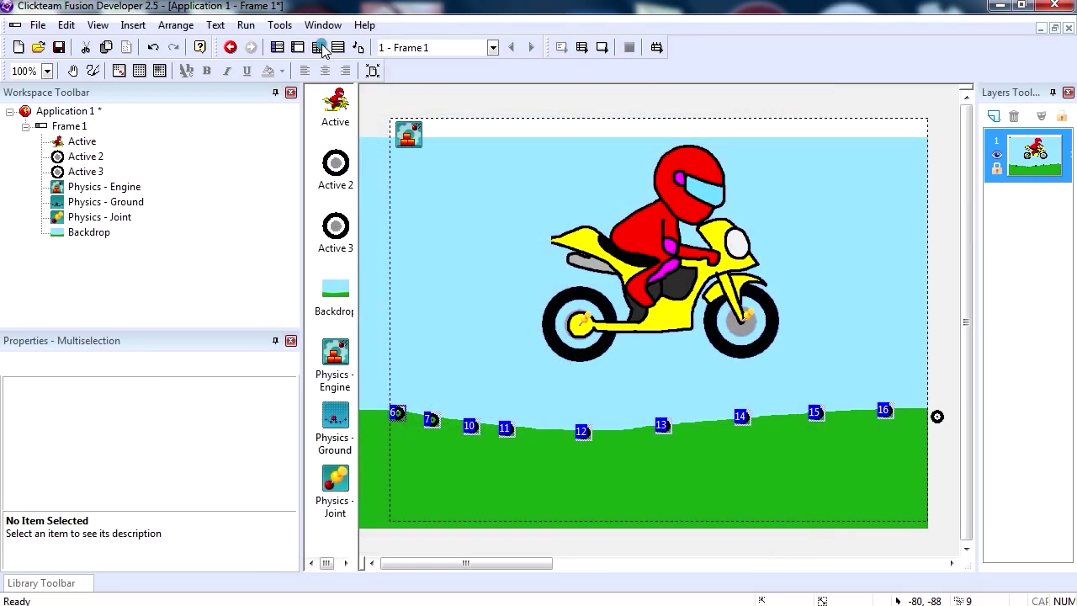
{"action": "double_click", "coordinate": [443, 244]}
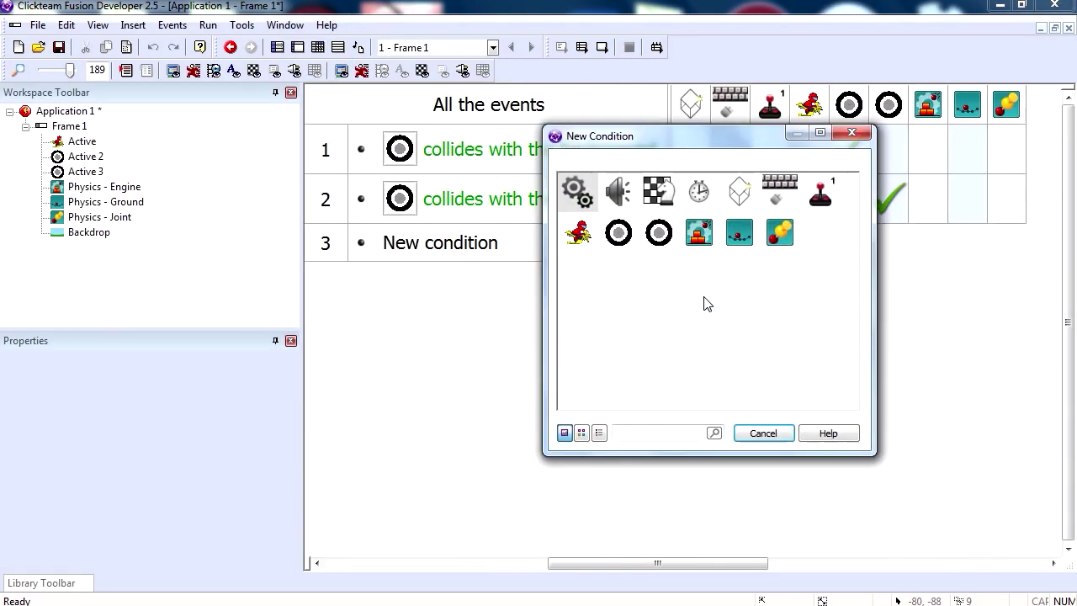
{"action": "left_click", "coordinate": [779, 182]}
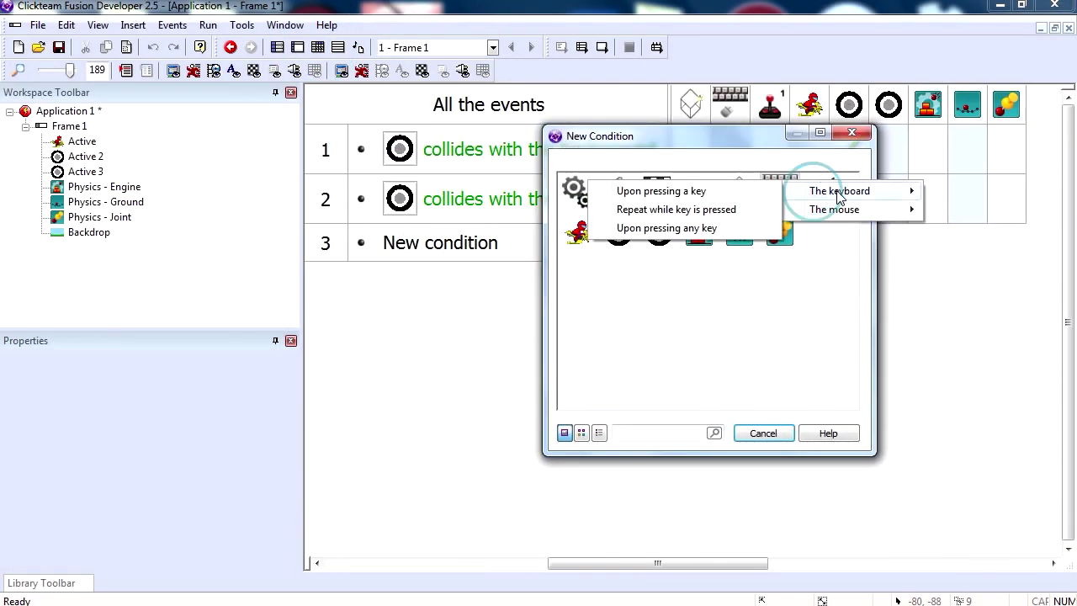
{"action": "left_click", "coordinate": [693, 191]}
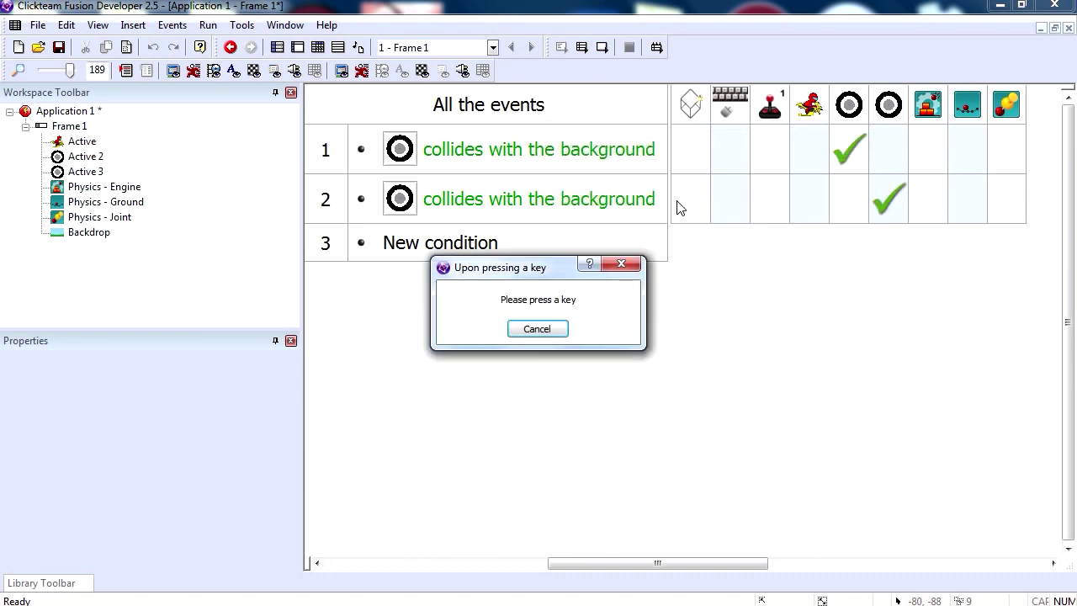
{"action": "key", "text": "Right"}
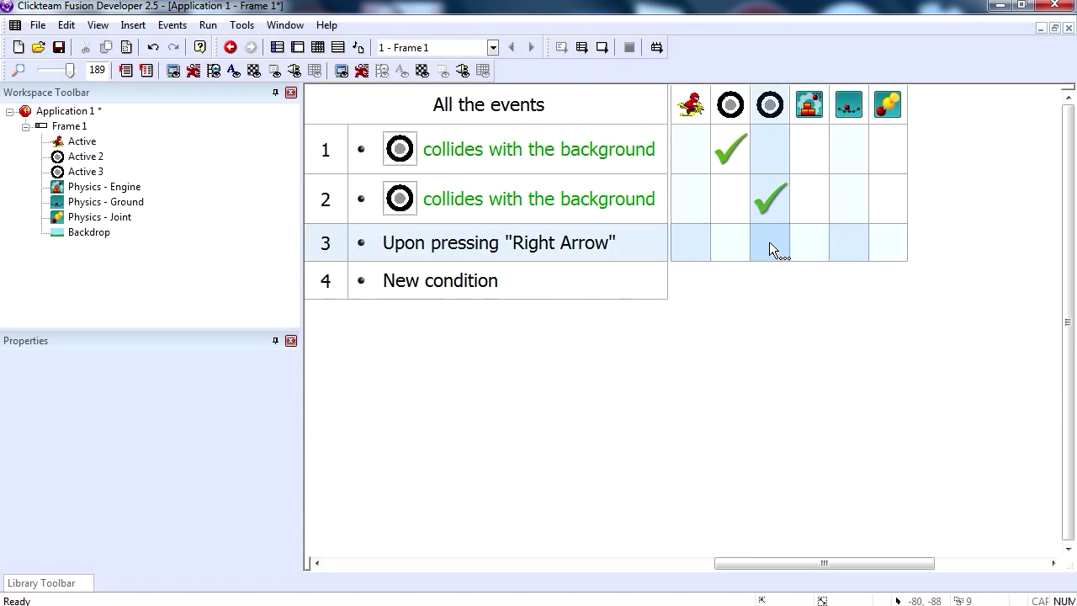
Make event 3 apply a Physics impulse of 1 at angle 0 to Active 3, then test-run.
{"action": "left_click", "coordinate": [769, 242]}
{"action": "left_click", "coordinate": [798, 256]}
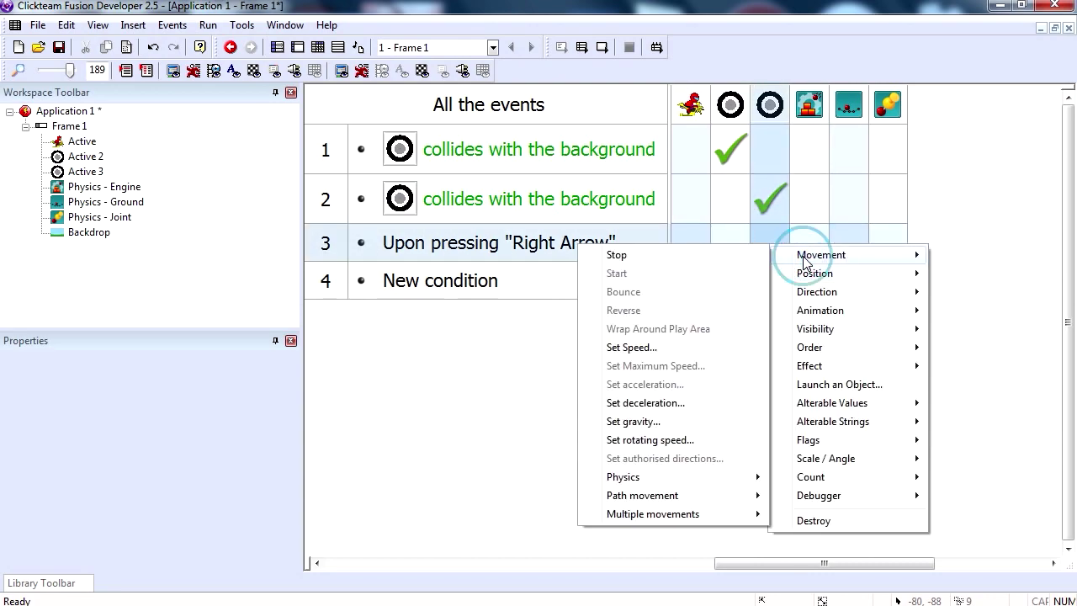
{"action": "left_click", "coordinate": [664, 477]}
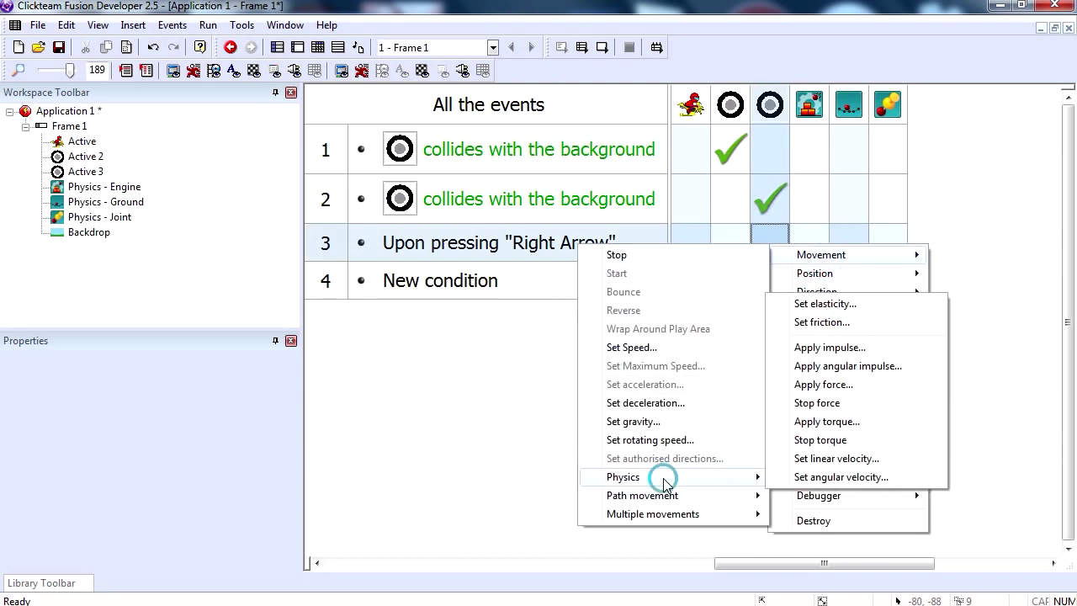
{"action": "left_click", "coordinate": [855, 348]}
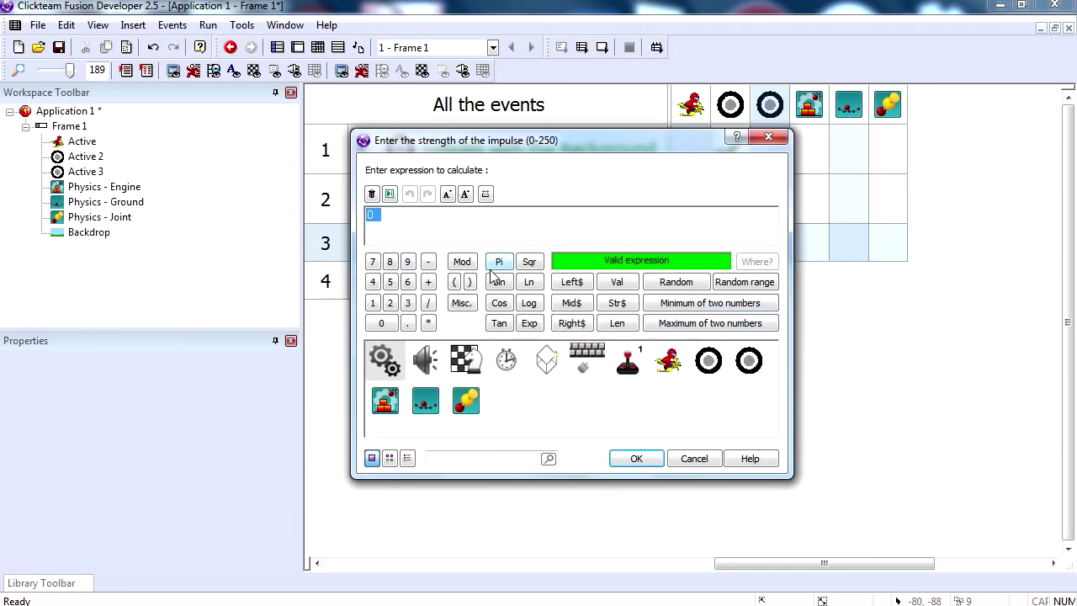
{"action": "left_click", "coordinate": [375, 304]}
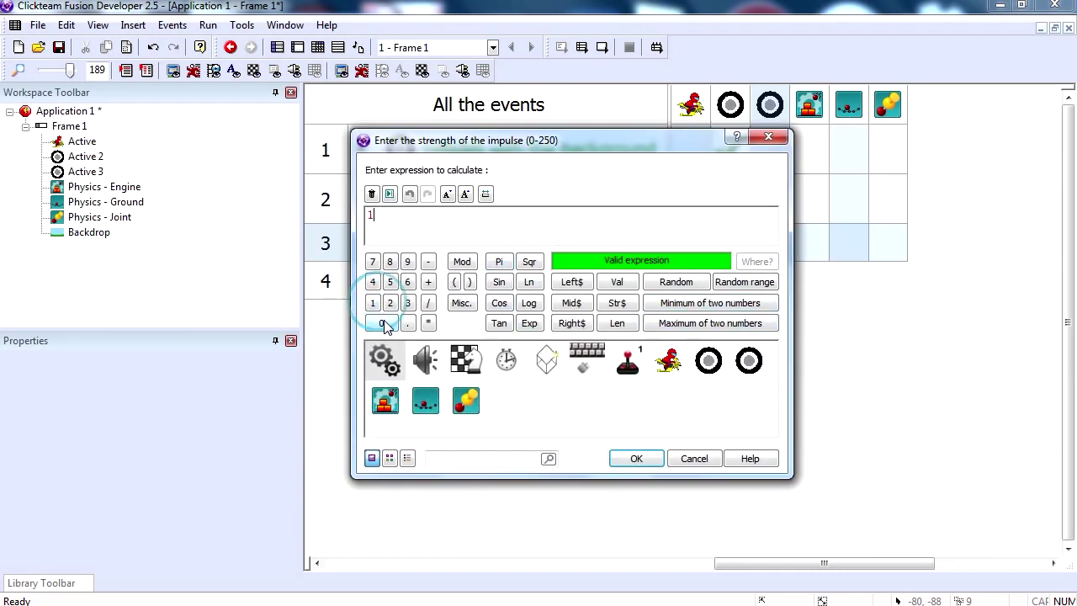
{"action": "left_click", "coordinate": [634, 461]}
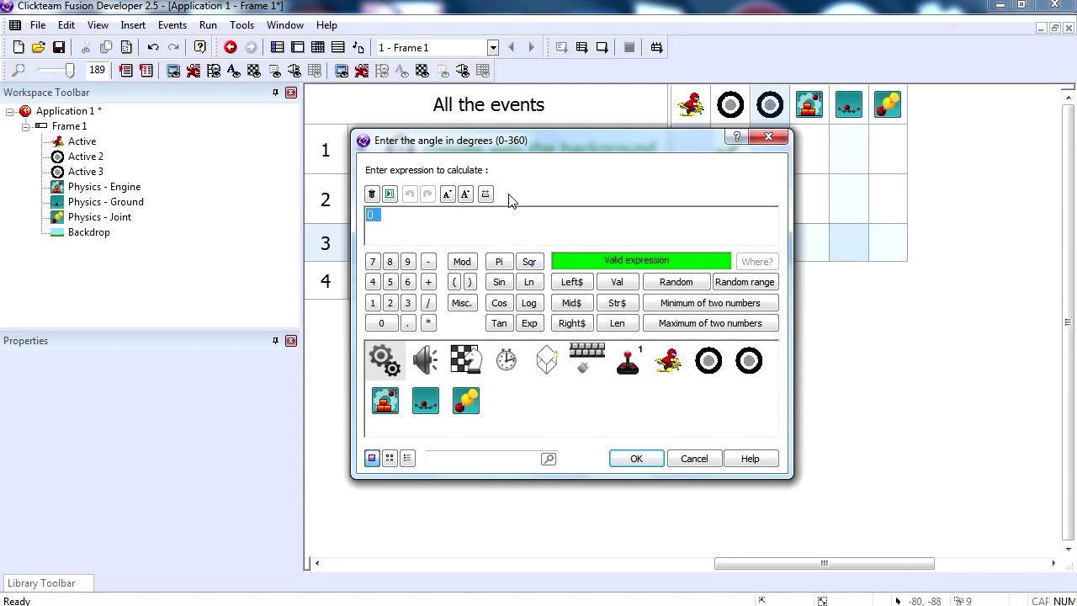
{"action": "left_click_drag", "start_coordinate": [524, 150], "coordinate": [540, 135]}
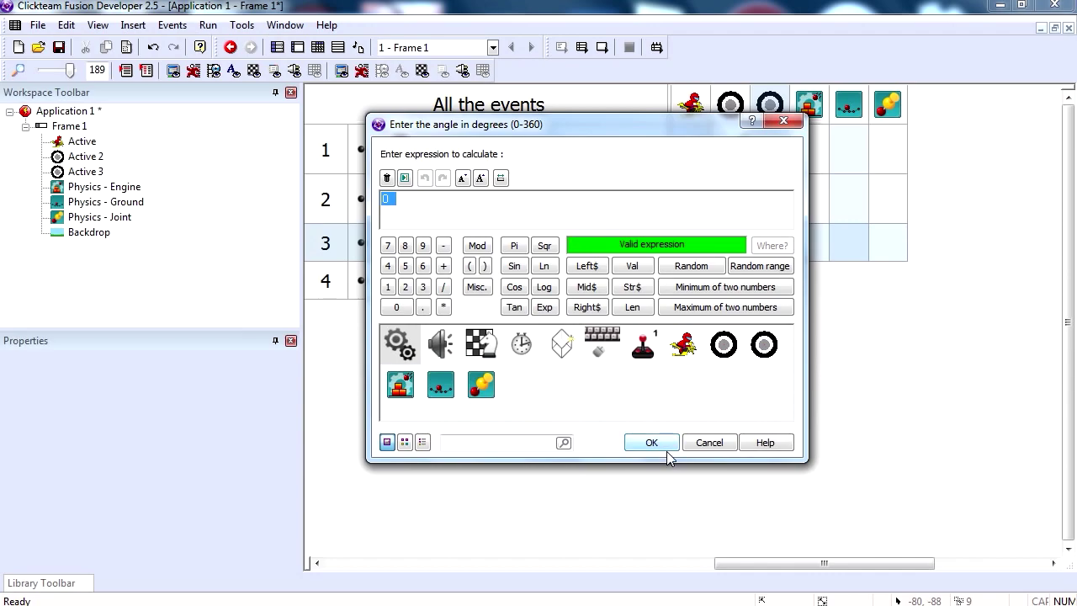
{"action": "left_click", "coordinate": [667, 447]}
{"action": "left_click", "coordinate": [603, 51]}
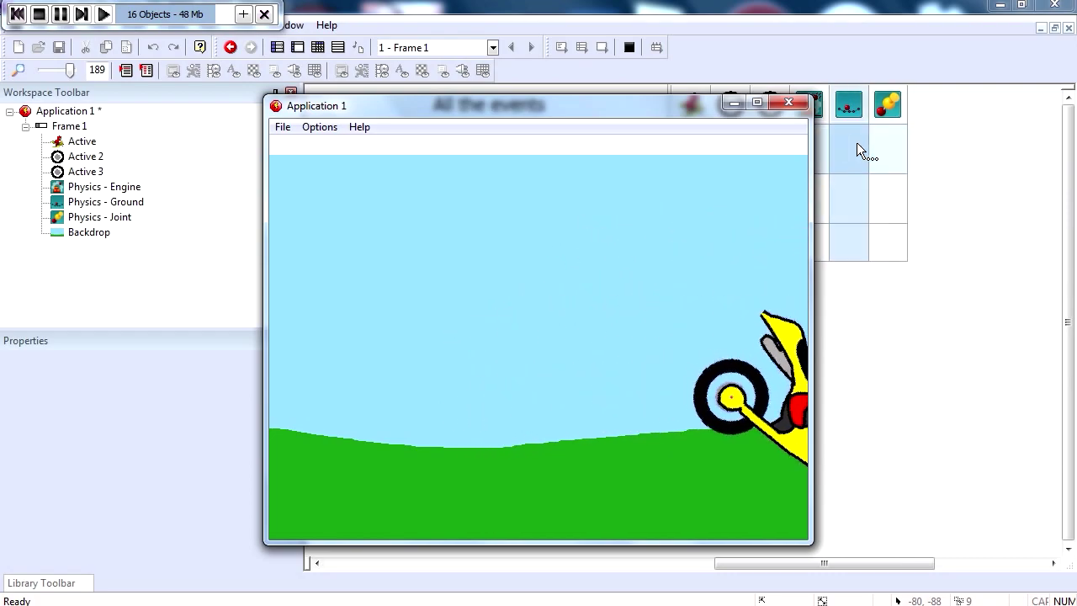
{"action": "left_click", "coordinate": [789, 103]}
Pull the hill's ground points leftward so they sit closer together along the dip and slope.
{"action": "left_click", "coordinate": [297, 47]}
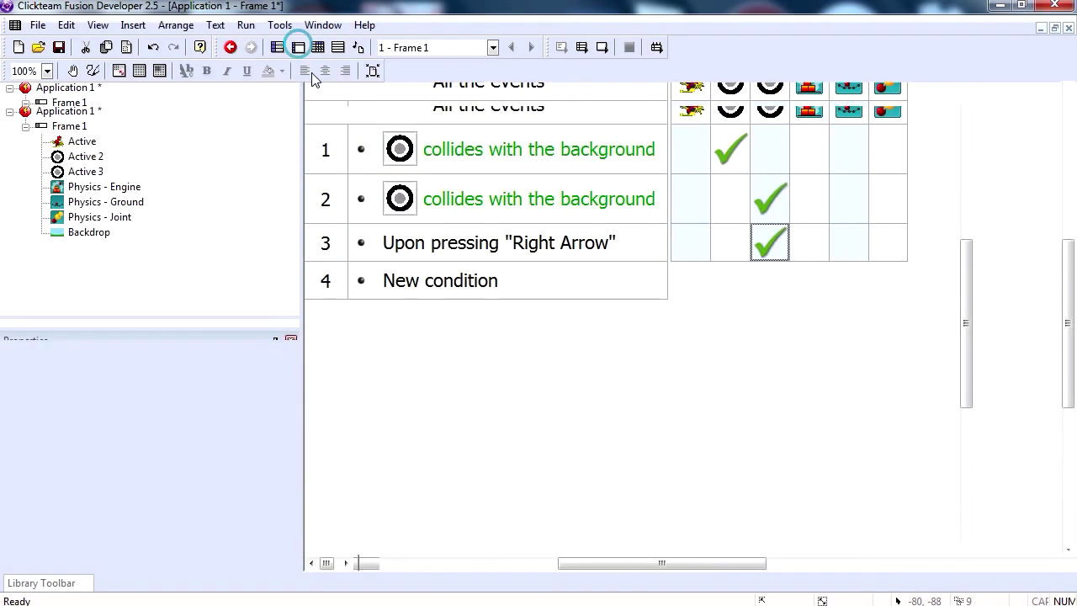
{"action": "left_click_drag", "start_coordinate": [584, 433], "coordinate": [527, 429]}
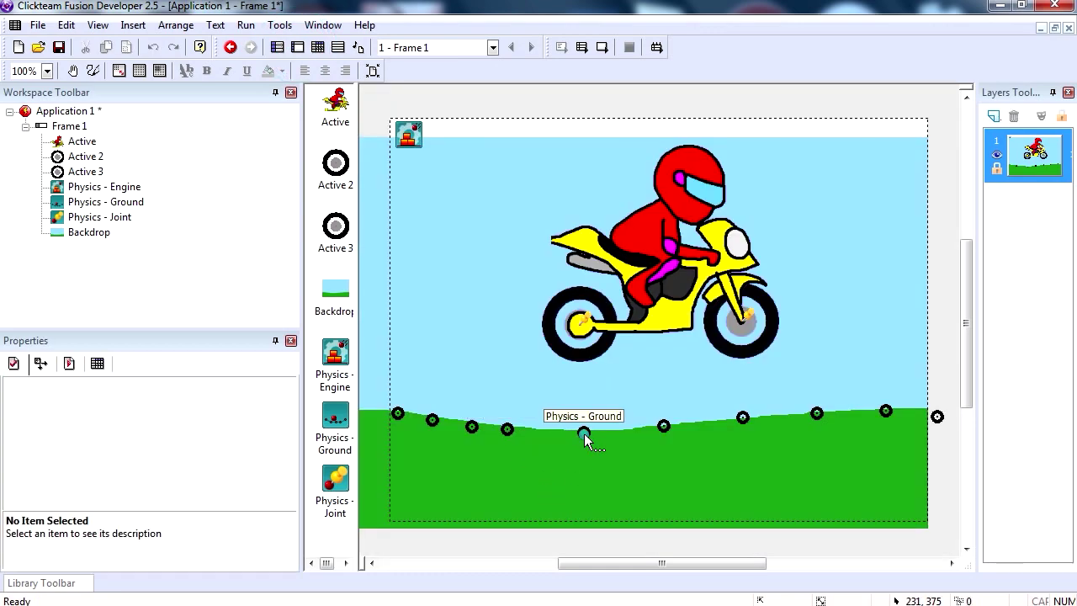
{"action": "left_click", "coordinate": [663, 425]}
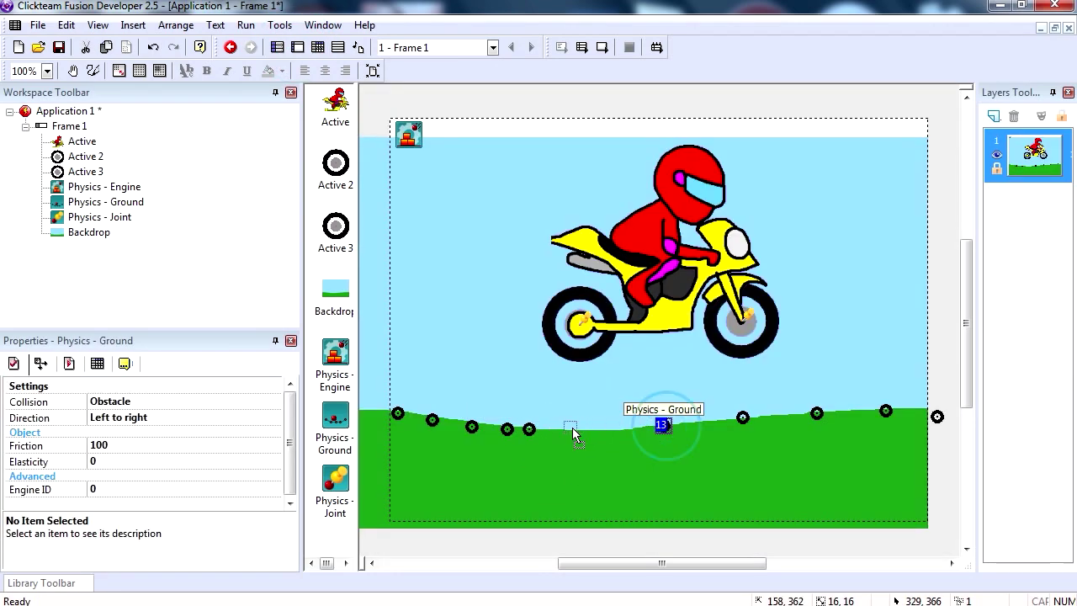
{"action": "left_click_drag", "start_coordinate": [561, 436], "coordinate": [558, 431]}
{"action": "left_click_drag", "start_coordinate": [742, 418], "coordinate": [581, 434]}
{"action": "left_click_drag", "start_coordinate": [816, 412], "coordinate": [605, 433]}
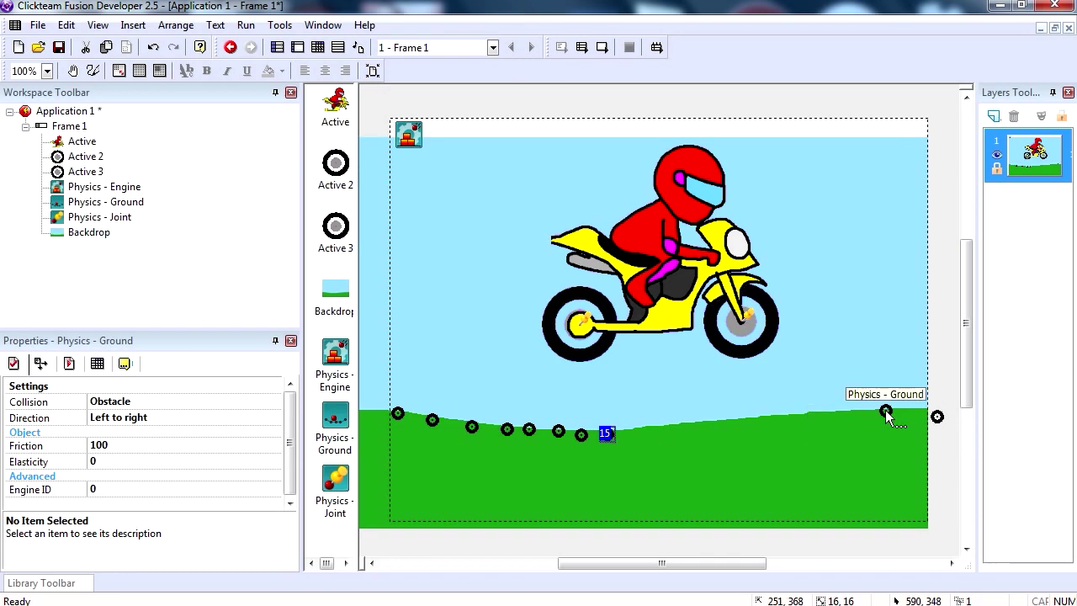
{"action": "left_click_drag", "start_coordinate": [636, 430], "coordinate": [636, 431]}
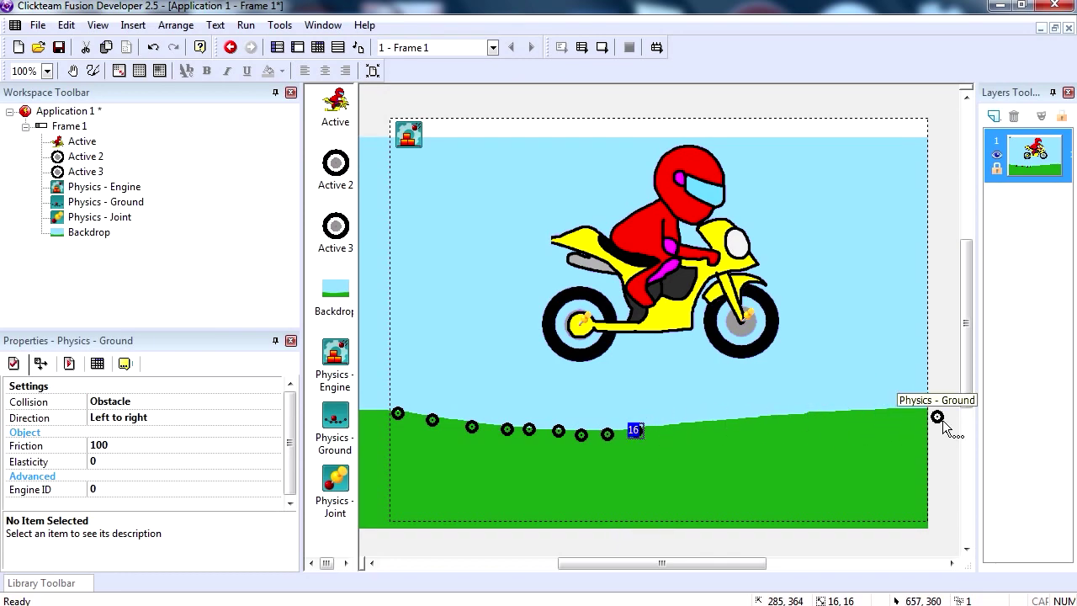
{"action": "left_click_drag", "start_coordinate": [937, 416], "coordinate": [695, 422]}
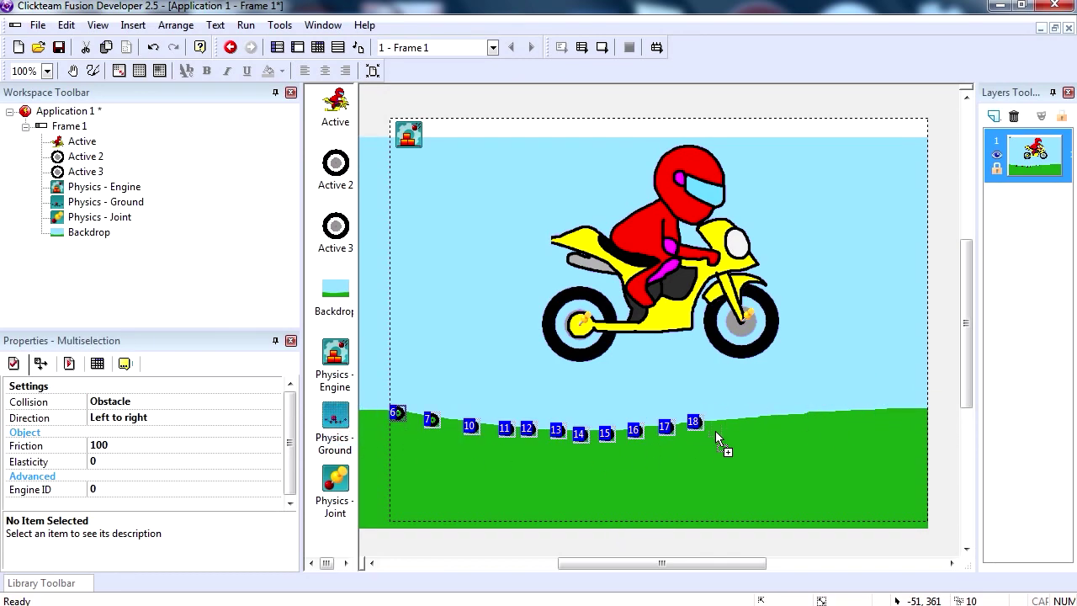
Add another ground point on the hill, move the whole motorbike left, and test-run.
{"action": "left_click", "coordinate": [345, 418]}
{"action": "left_click", "coordinate": [774, 417]}
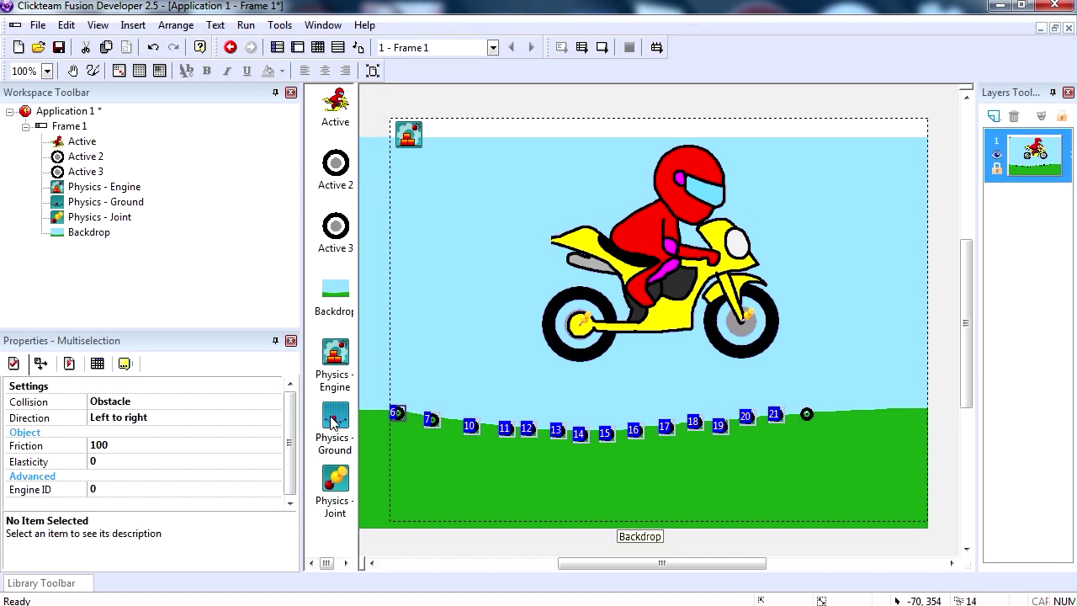
{"action": "left_click_drag", "start_coordinate": [774, 564], "coordinate": [649, 569]}
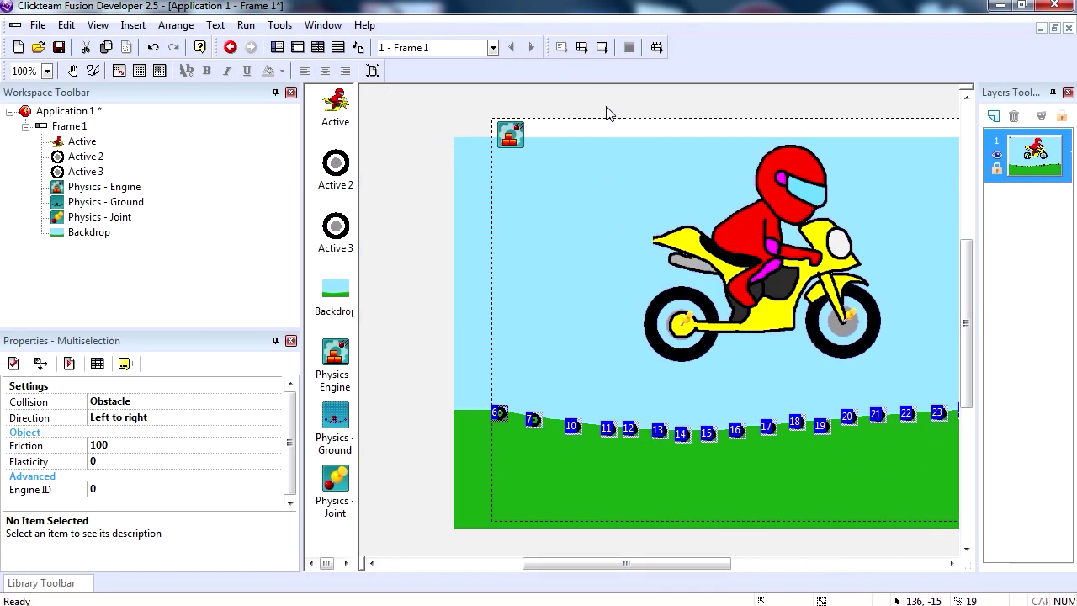
{"action": "left_click_drag", "start_coordinate": [608, 96], "coordinate": [906, 373]}
{"action": "left_click_drag", "start_coordinate": [807, 292], "coordinate": [635, 252]}
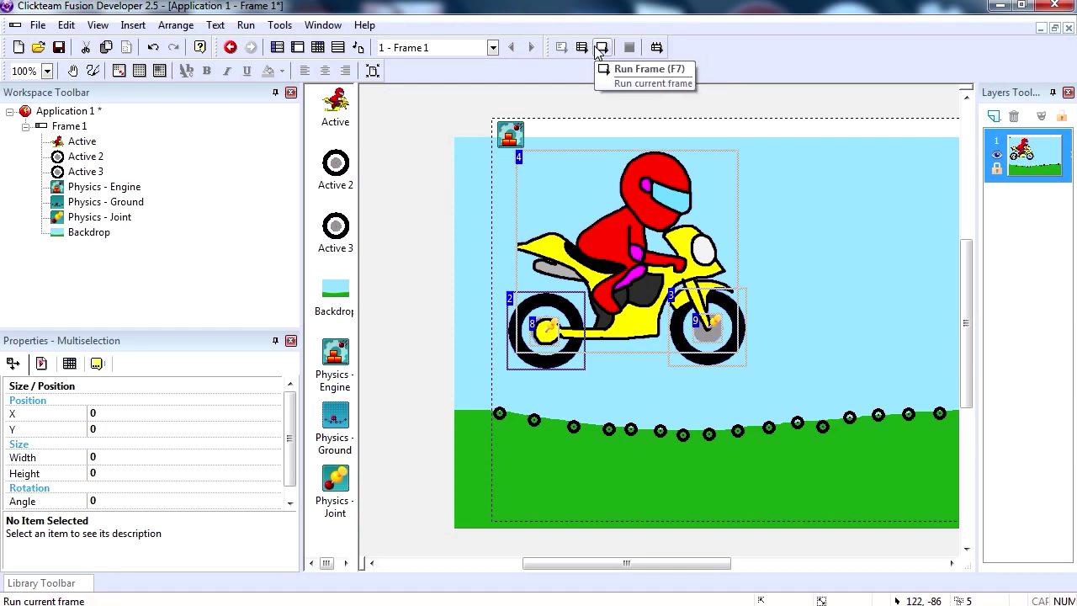
{"action": "left_click", "coordinate": [599, 48]}
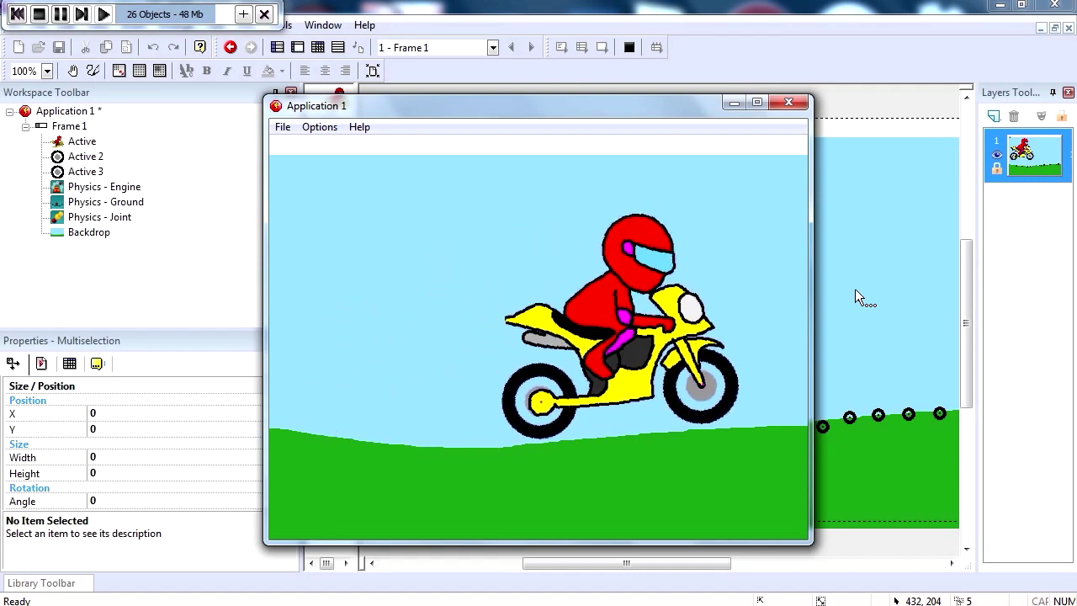
Replace event 3's condition with 'repeat while Right Arrow is pressed'.
{"action": "left_click", "coordinate": [790, 103]}
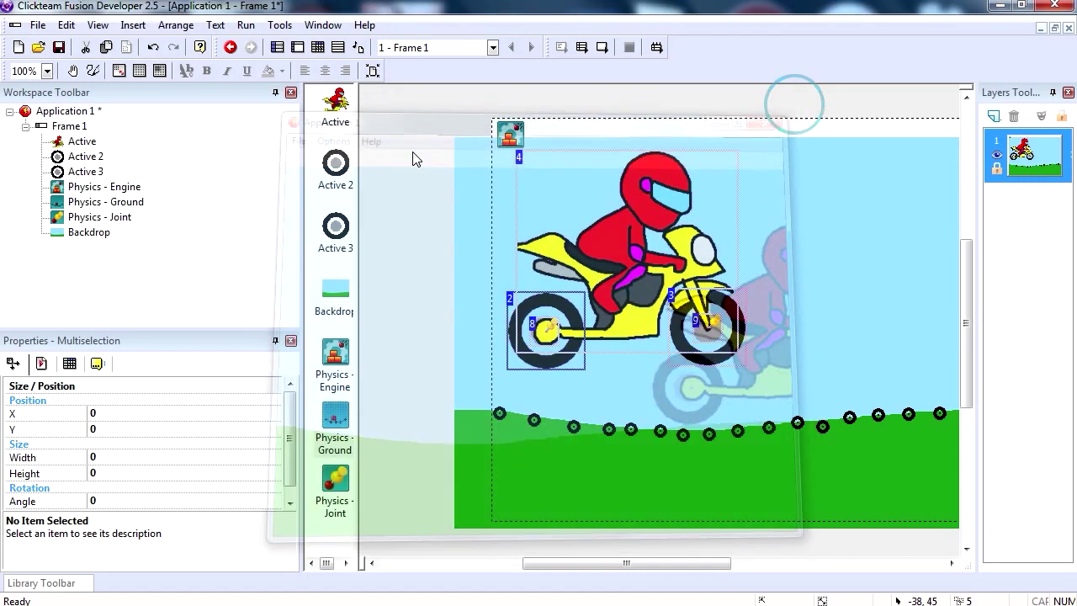
{"action": "left_click", "coordinate": [317, 47]}
{"action": "right_click", "coordinate": [526, 250]}
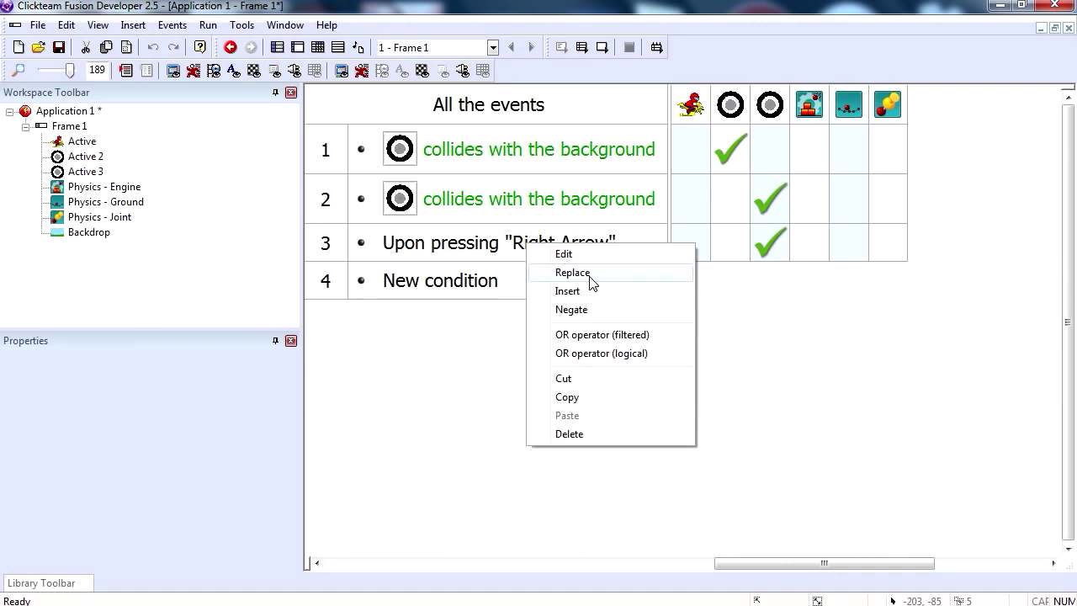
{"action": "left_click", "coordinate": [591, 279]}
{"action": "left_click", "coordinate": [790, 208]}
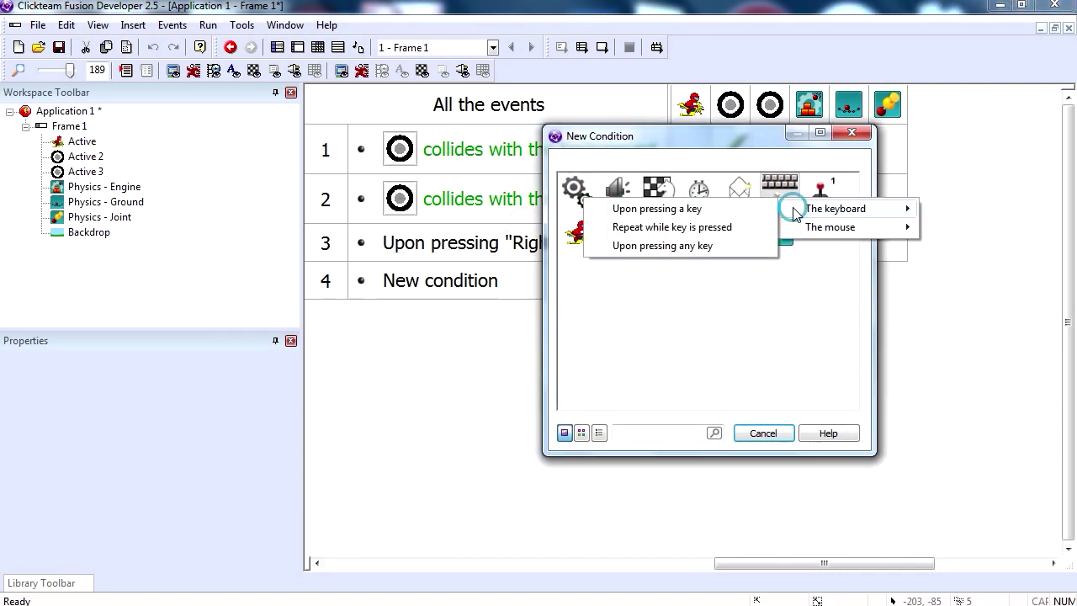
{"action": "left_click", "coordinate": [707, 228]}
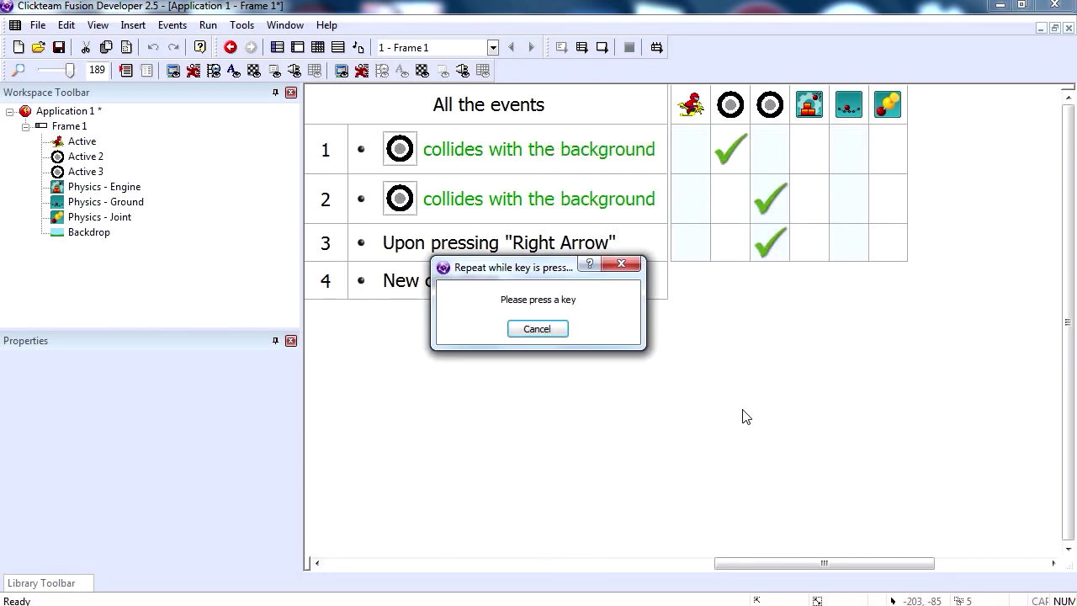
{"action": "key", "text": "Right"}
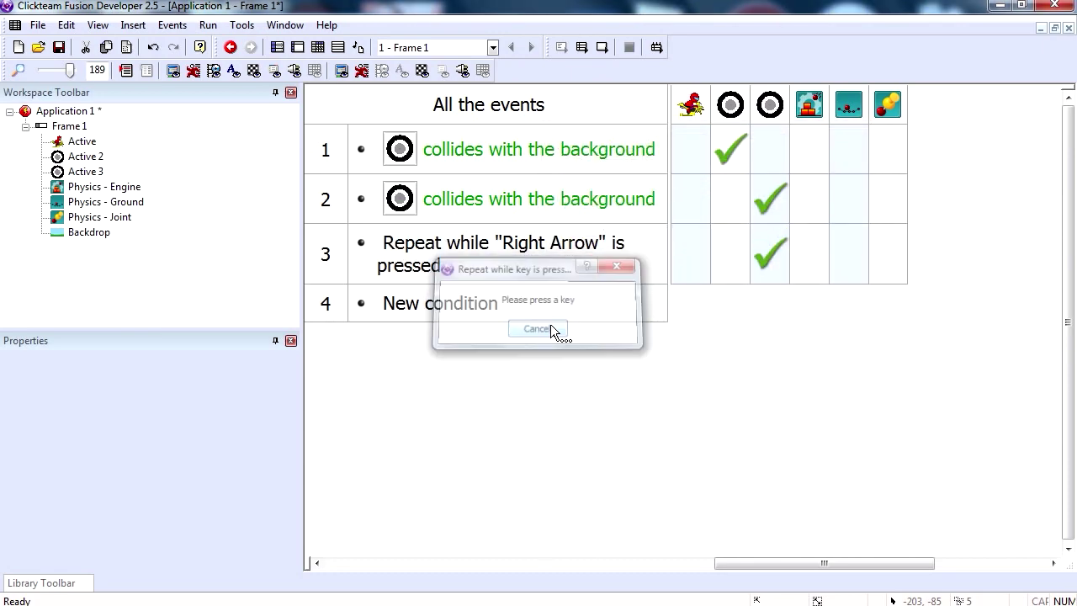
Test-drive the bike by holding Right Arrow, then close the preview.
{"action": "left_click", "coordinate": [602, 48]}
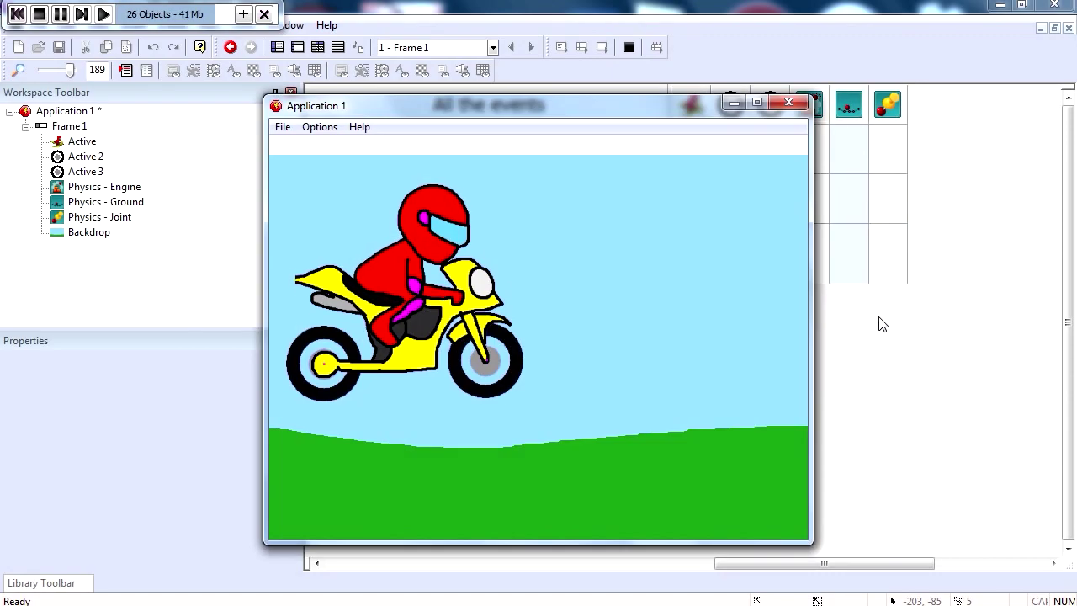
{"action": "key", "text": "Right"}
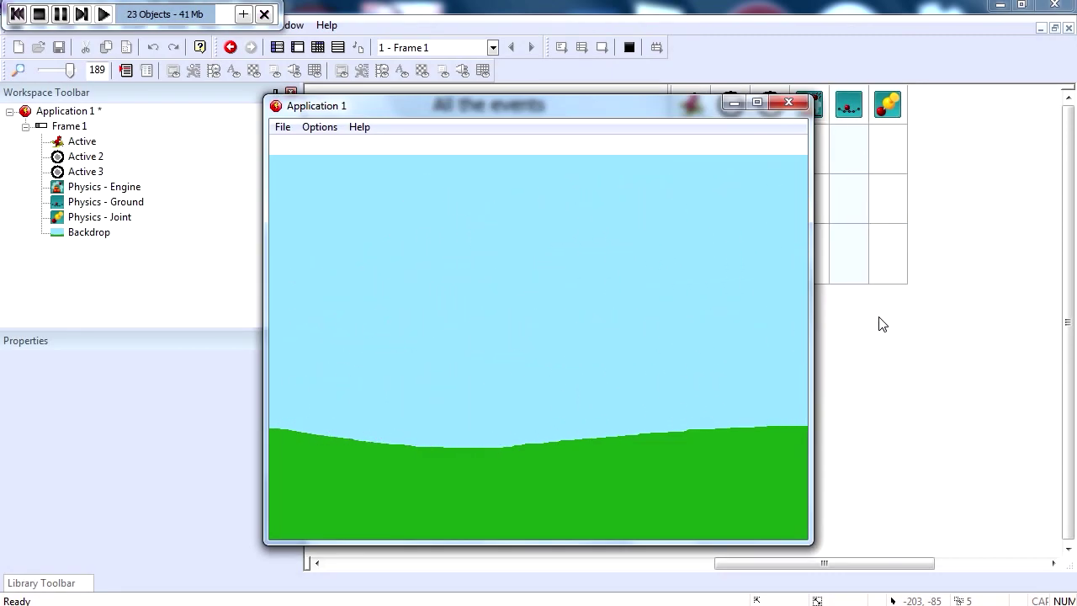
{"action": "left_click", "coordinate": [788, 102]}
{"action": "mouse_move", "coordinate": [769, 254]}
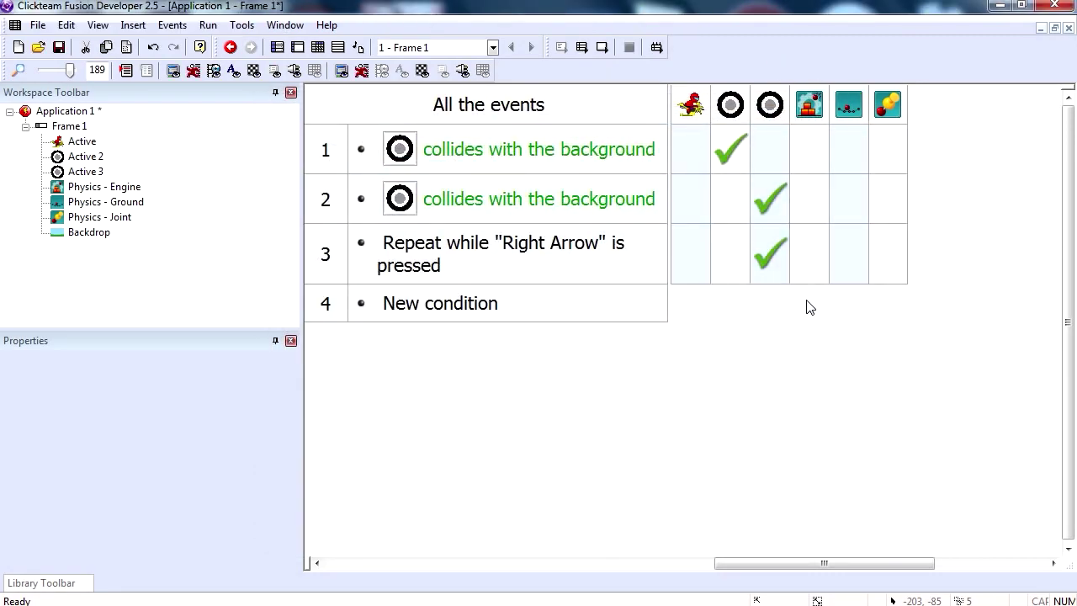
Edit the row 3 wheel impulse to strength 10 at angle 0, then test-drive the bike.
{"action": "right_click", "coordinate": [768, 268]}
{"action": "left_click", "coordinate": [806, 571]}
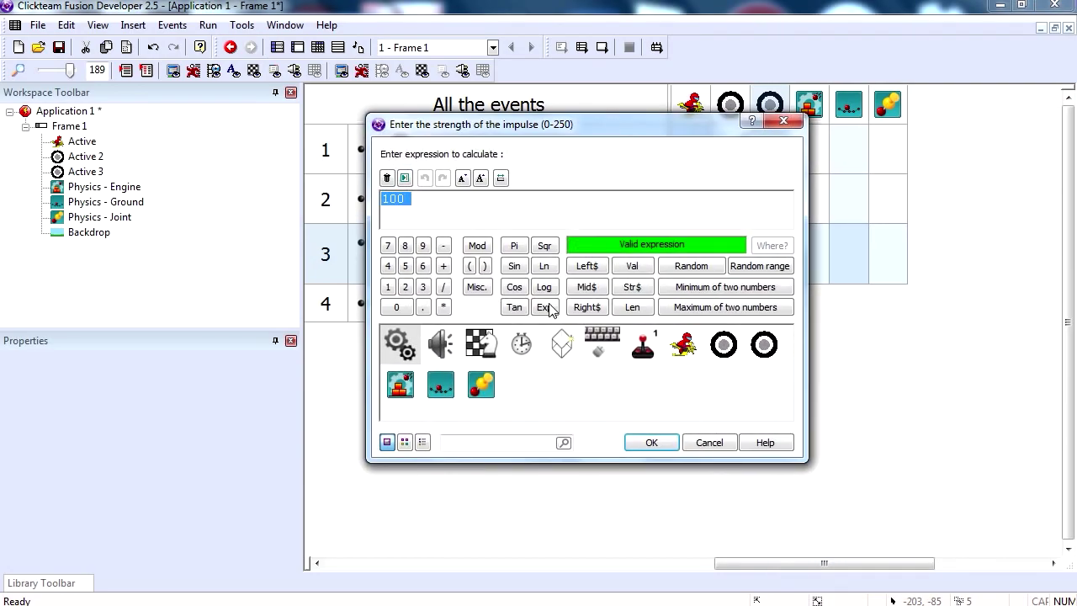
{"action": "left_click", "coordinate": [388, 287]}
{"action": "left_click", "coordinate": [405, 265]}
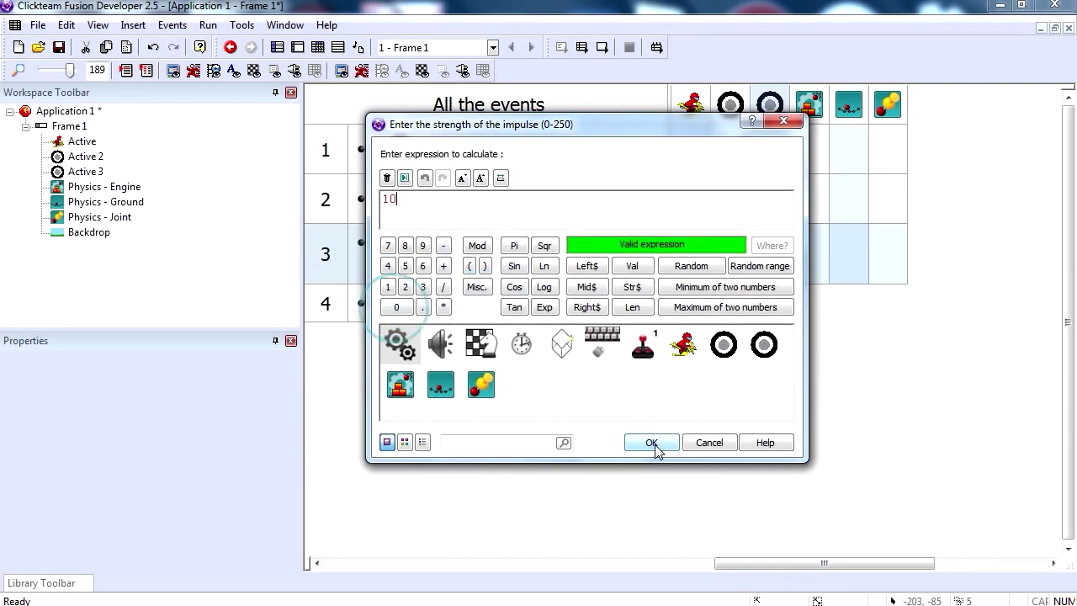
{"action": "left_click", "coordinate": [651, 442]}
{"action": "left_click", "coordinate": [651, 442]}
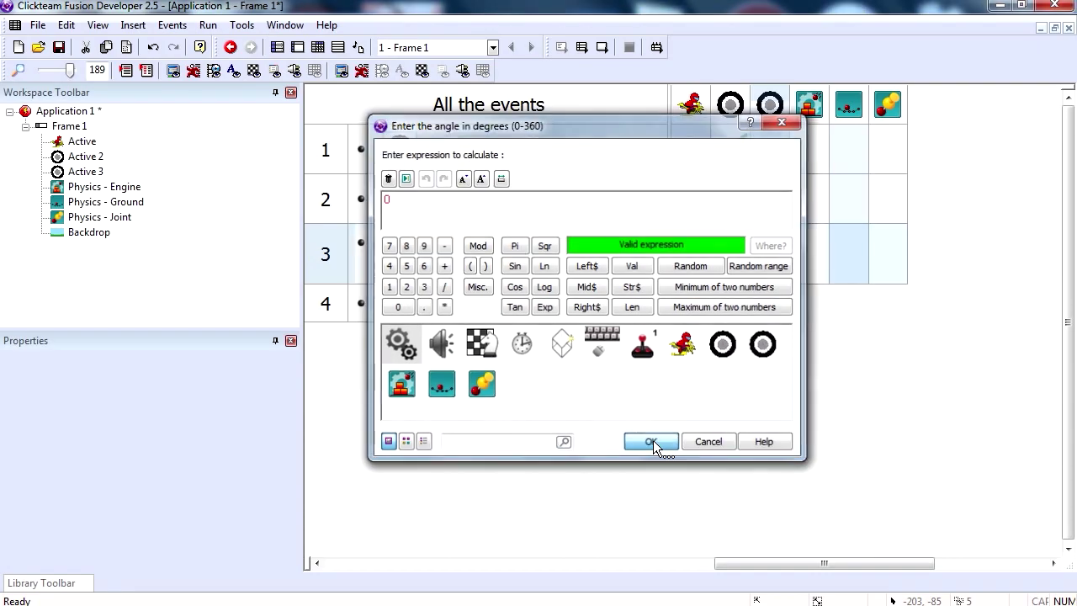
{"action": "left_click", "coordinate": [602, 48]}
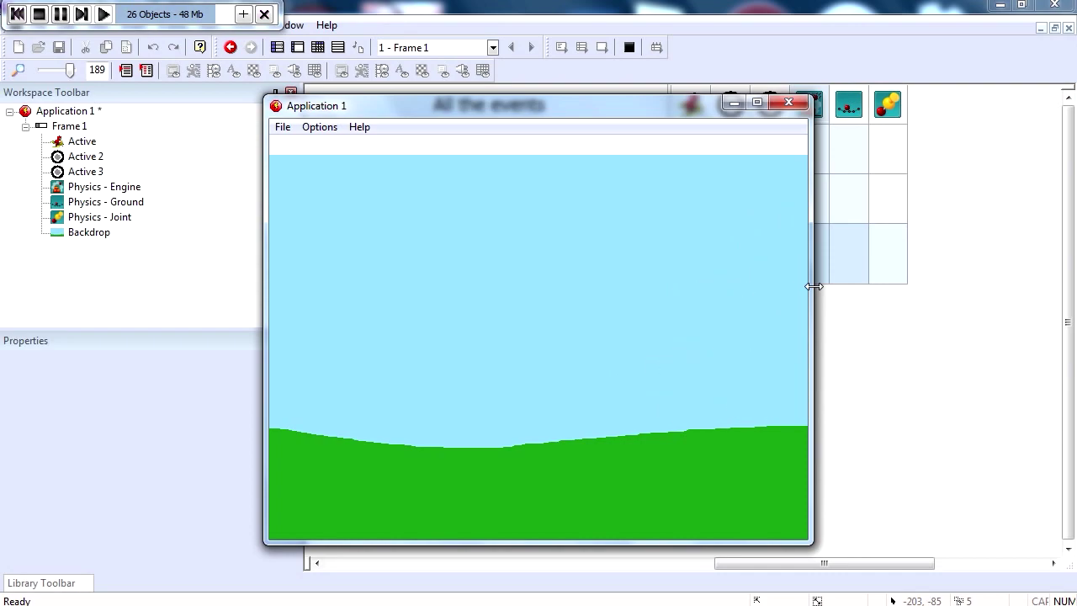
{"action": "left_click", "coordinate": [788, 102]}
Set Frame 1's size to 2000 x 480 in the frame properties and test-run the wider frame.
{"action": "left_click", "coordinate": [295, 55]}
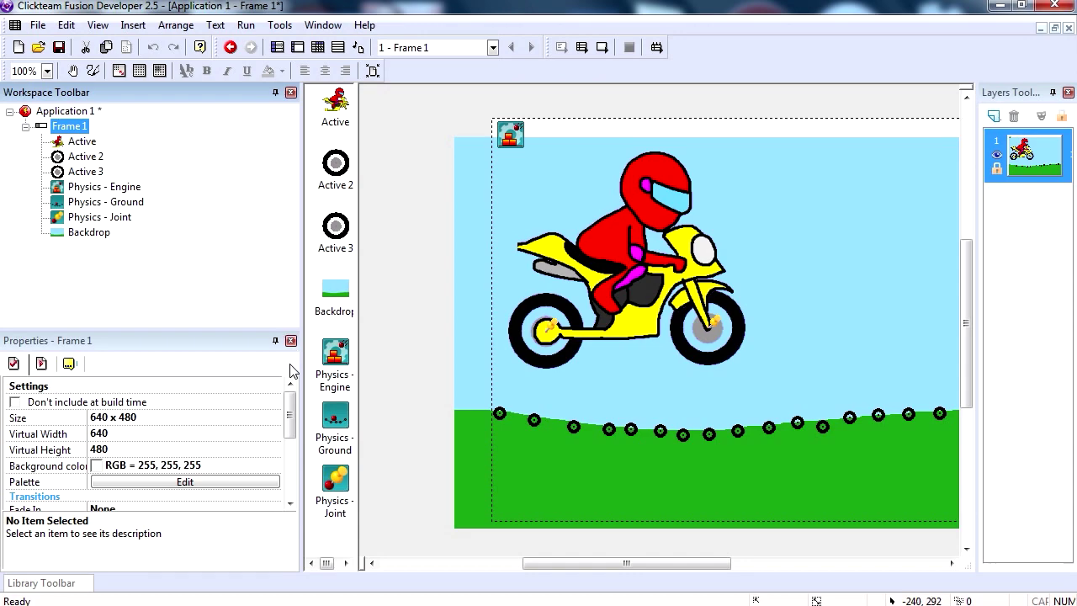
{"action": "left_click_drag", "start_coordinate": [164, 328], "coordinate": [181, 227]}
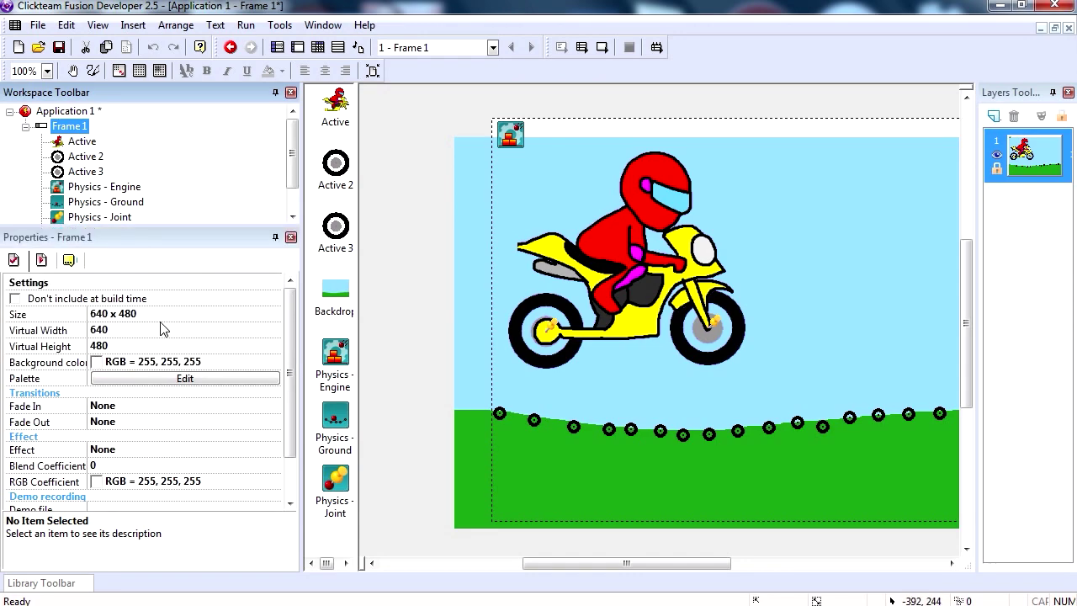
{"action": "left_click", "coordinate": [129, 328]}
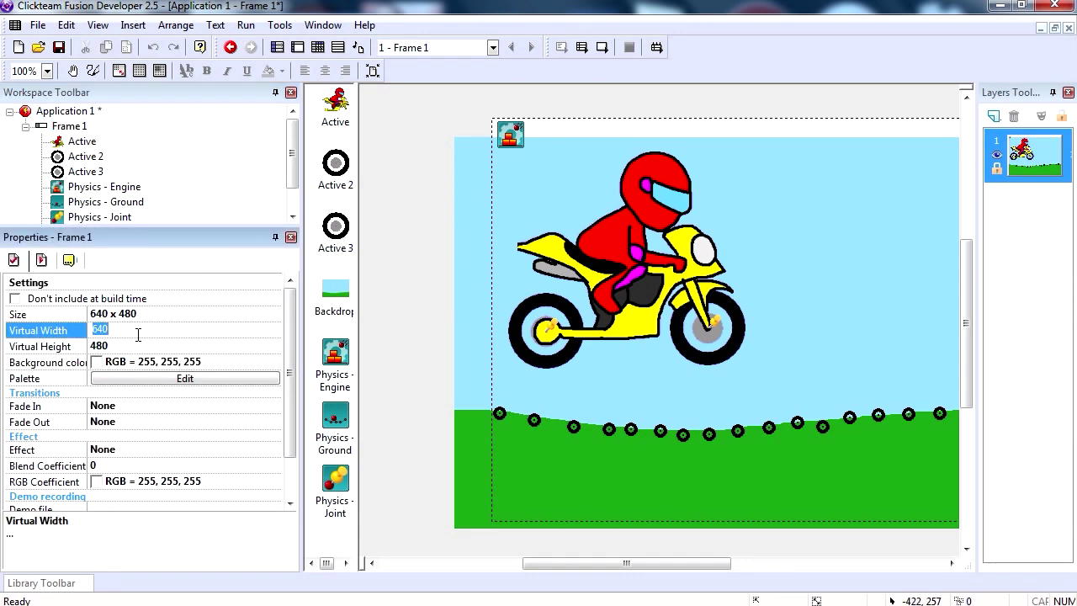
{"action": "left_click", "coordinate": [138, 316]}
{"action": "type", "text": "2000"}
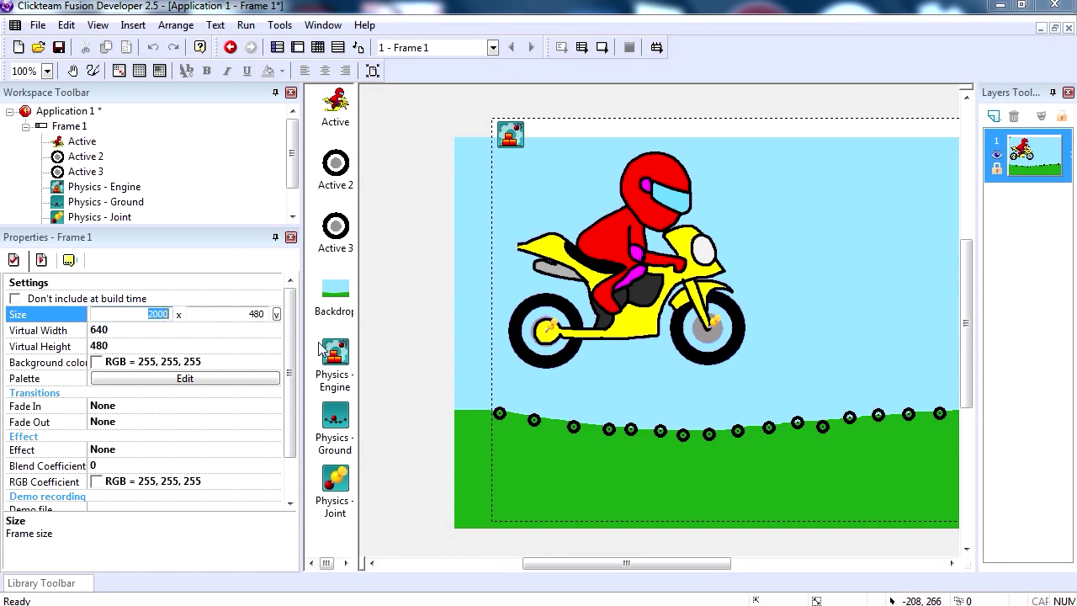
{"action": "left_click", "coordinate": [413, 264]}
{"action": "mouse_move", "coordinate": [572, 563]}
{"action": "left_mouse_down"}
{"action": "mouse_move", "coordinate": [661, 569]}
{"action": "mouse_move", "coordinate": [636, 569]}
{"action": "left_mouse_up"}
{"action": "left_click", "coordinate": [575, 308]}
{"action": "key", "text": "F8"}
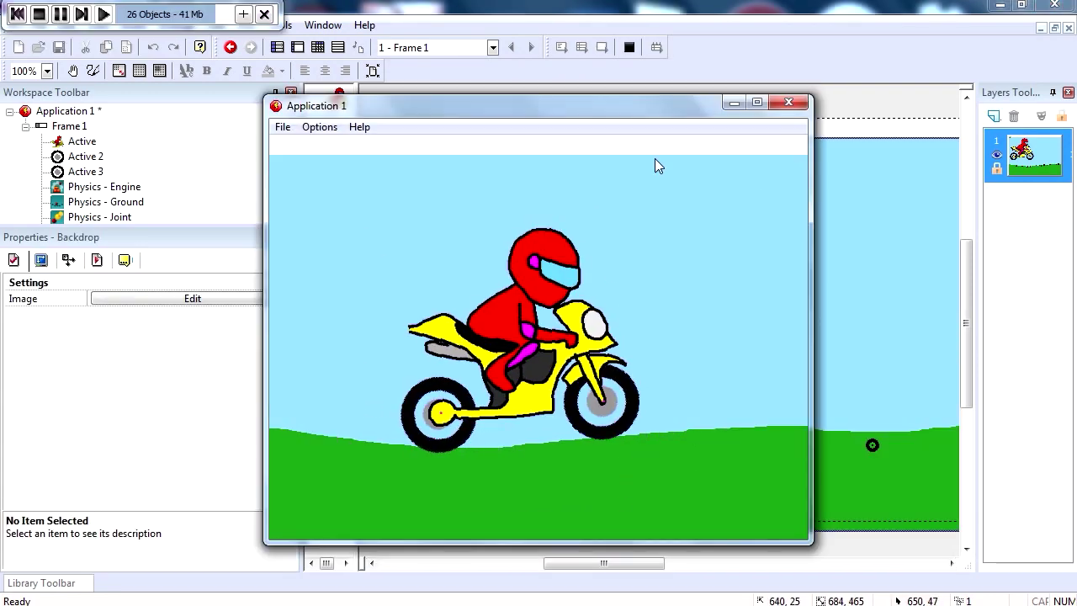
{"action": "left_click", "coordinate": [788, 101]}
{"action": "left_click", "coordinate": [317, 47]}
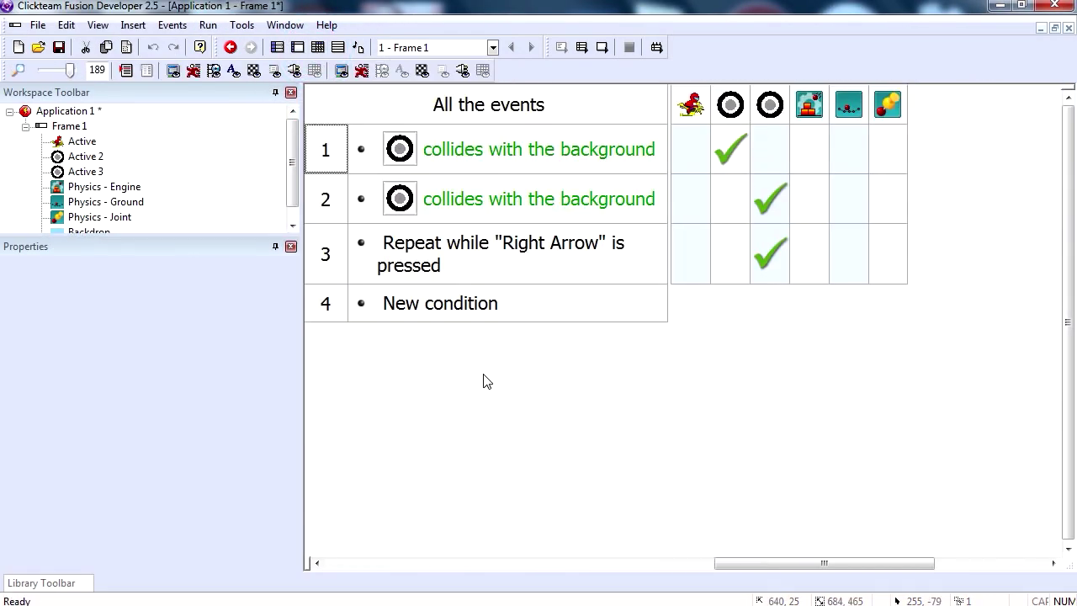
Create event 4 with the Special 'Always' condition.
{"action": "left_click", "coordinate": [451, 301]}
{"action": "right_click", "coordinate": [578, 198]}
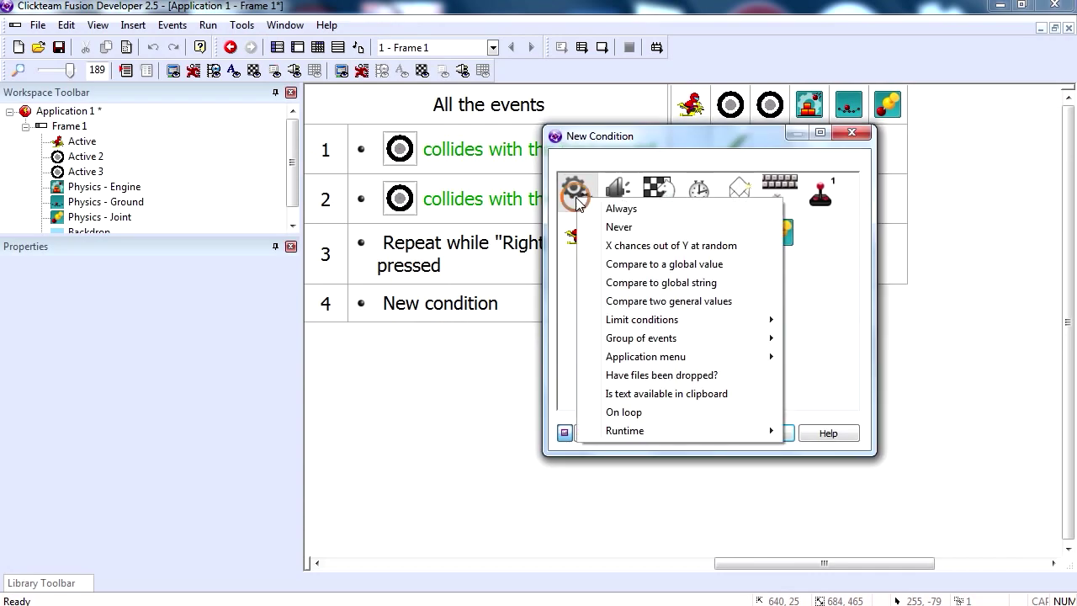
{"action": "left_click", "coordinate": [614, 212]}
{"action": "left_click_drag", "start_coordinate": [754, 552], "coordinate": [421, 562]}
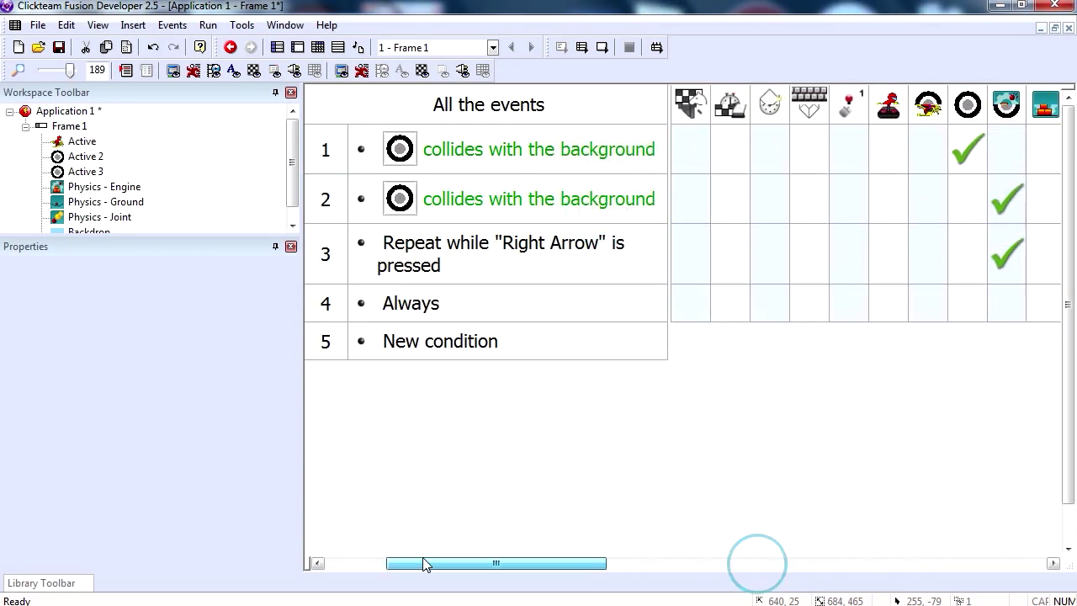
Have event 4 centre the window position relative to the motorbike, then test-run.
{"action": "right_click", "coordinate": [729, 308]}
{"action": "left_click", "coordinate": [959, 491]}
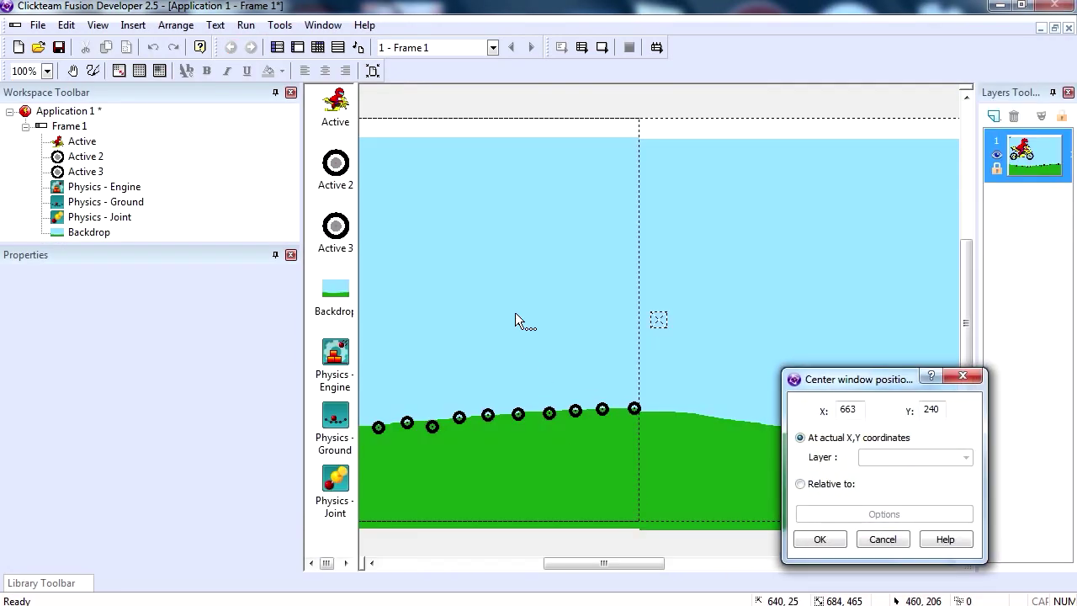
{"action": "left_click_drag", "start_coordinate": [653, 563], "coordinate": [589, 569]}
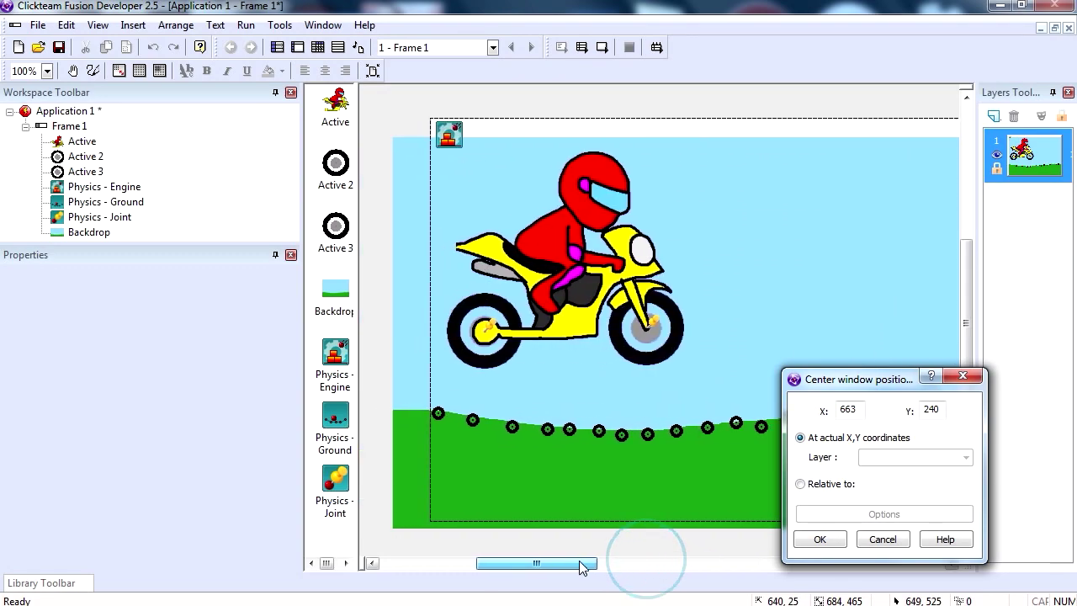
{"action": "left_click", "coordinate": [540, 275]}
{"action": "left_click", "coordinate": [820, 539]}
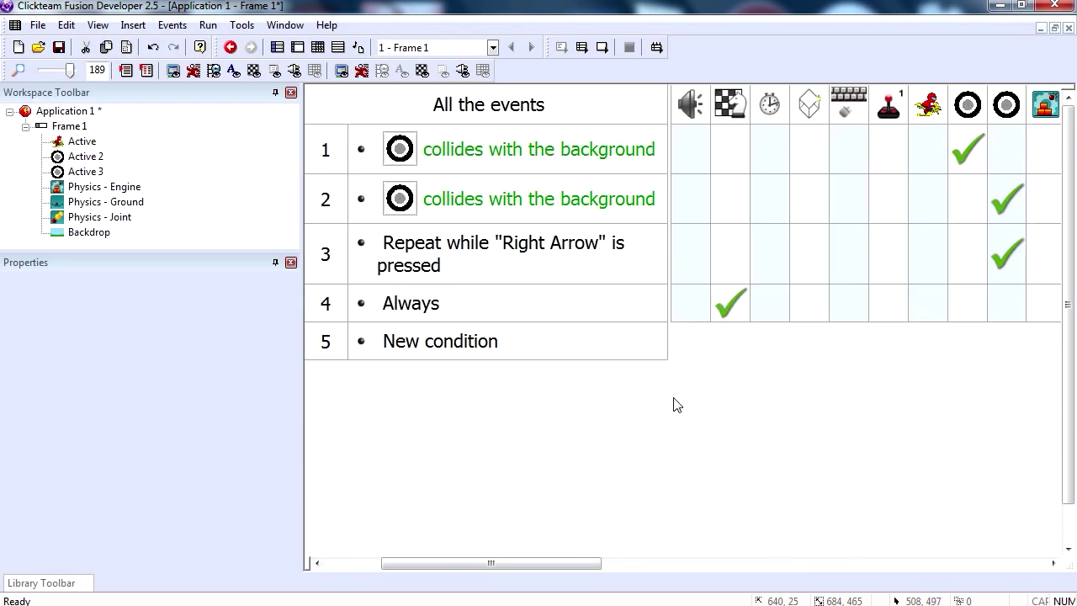
{"action": "left_click", "coordinate": [602, 49]}
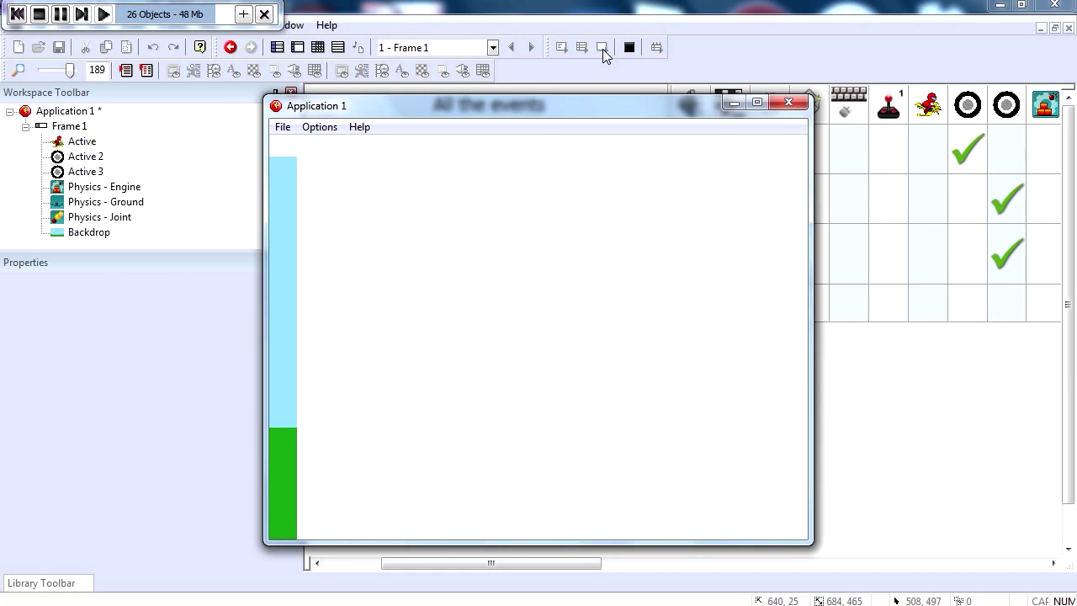
Drag three more Physics - Ground objects onto the hill's far right end, then test-run.
{"action": "left_click", "coordinate": [788, 103]}
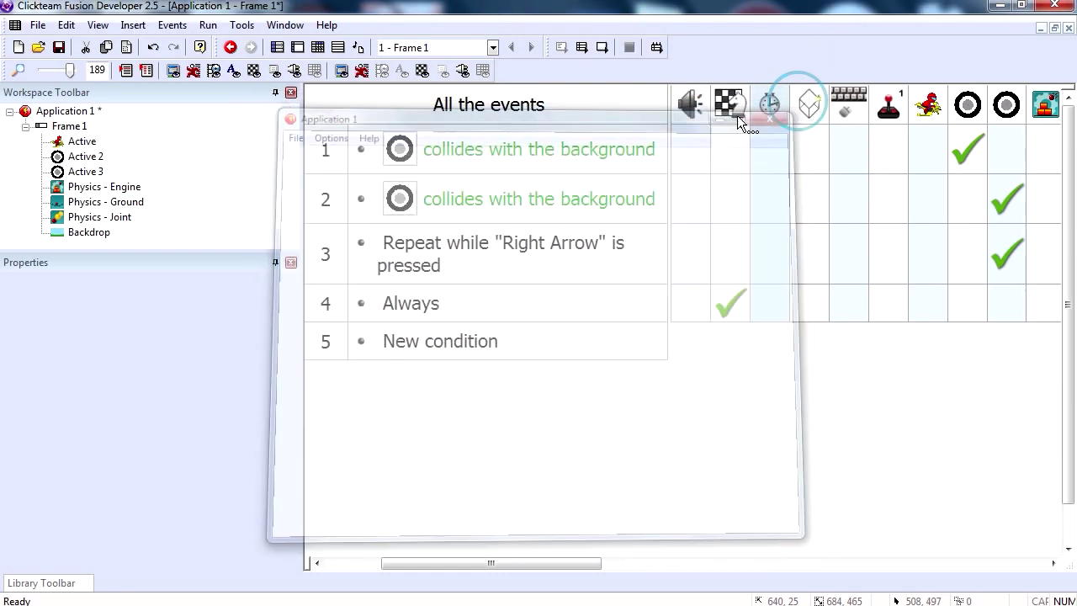
{"action": "left_click", "coordinate": [297, 48]}
{"action": "left_click_drag", "start_coordinate": [546, 563], "coordinate": [679, 565]}
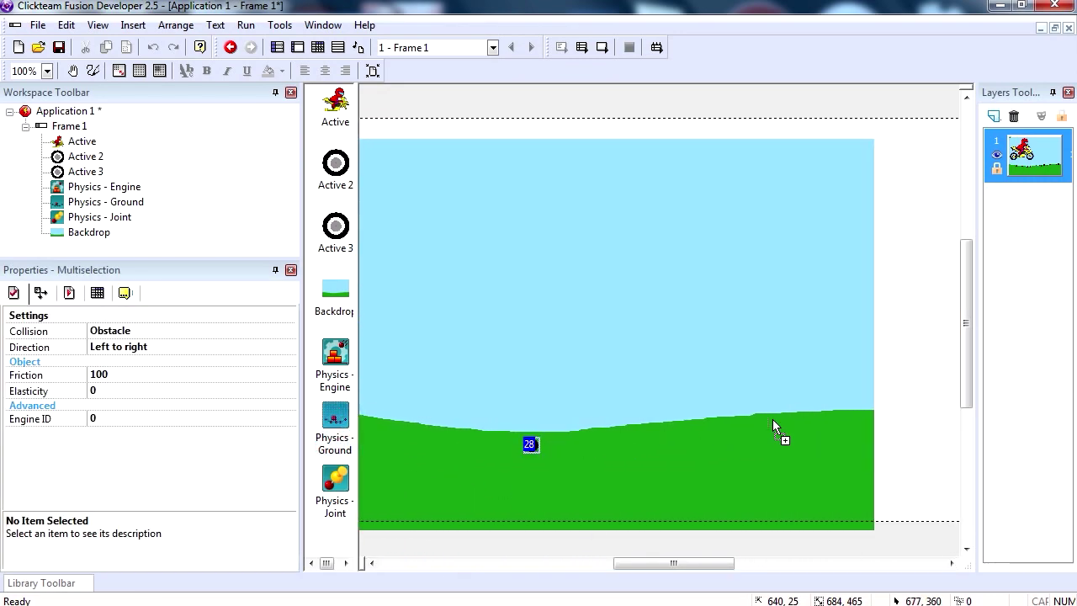
{"action": "left_click_drag", "start_coordinate": [332, 425], "coordinate": [782, 435]}
{"action": "left_click_drag", "start_coordinate": [678, 563], "coordinate": [733, 565]}
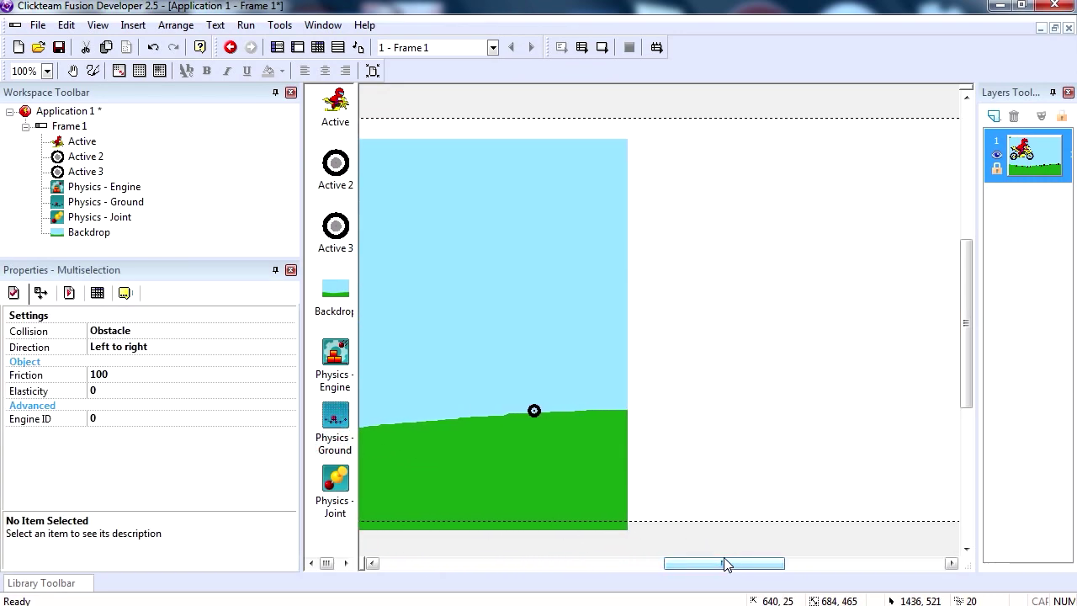
{"action": "left_click_drag", "start_coordinate": [332, 420], "coordinate": [917, 426]}
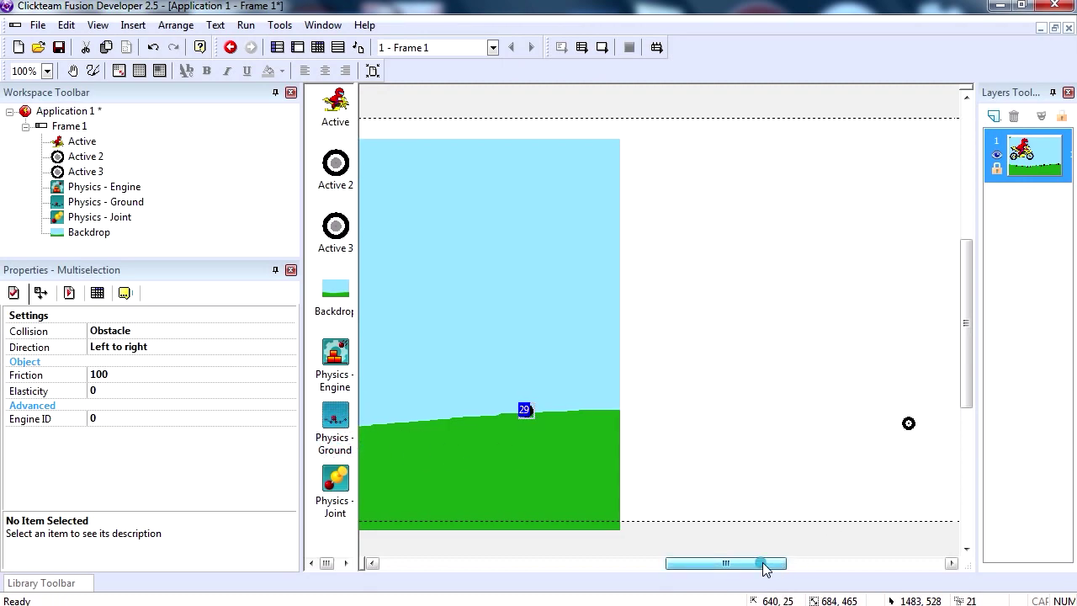
{"action": "left_click_drag", "start_coordinate": [764, 562], "coordinate": [830, 563]}
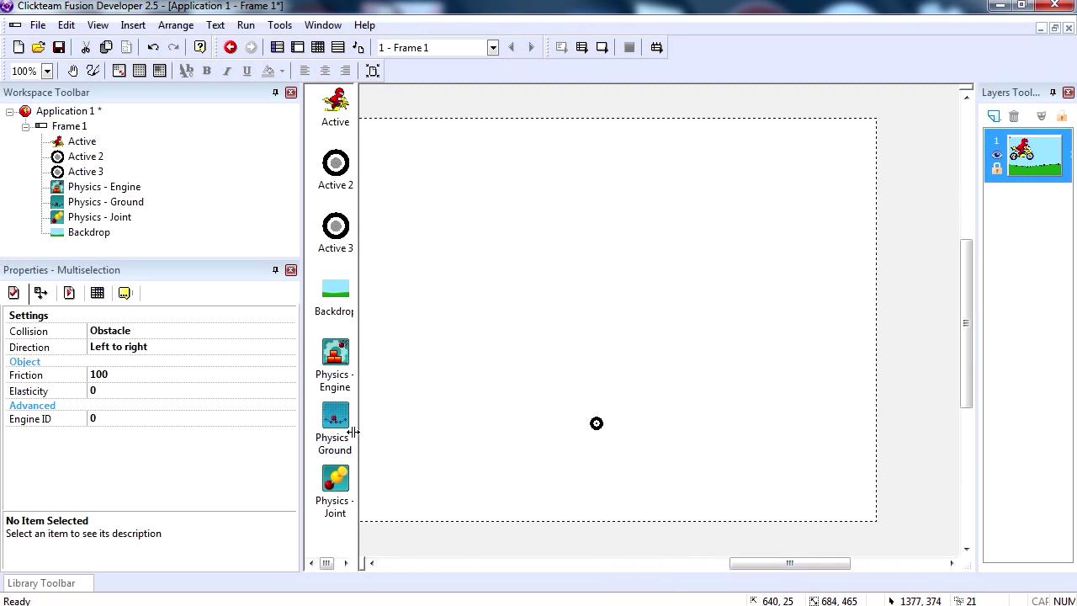
{"action": "left_click_drag", "start_coordinate": [354, 431], "coordinate": [880, 435]}
{"action": "mouse_move", "coordinate": [803, 563]}
{"action": "left_mouse_down"}
{"action": "mouse_move", "coordinate": [757, 567]}
{"action": "mouse_move", "coordinate": [848, 568]}
{"action": "left_mouse_up"}
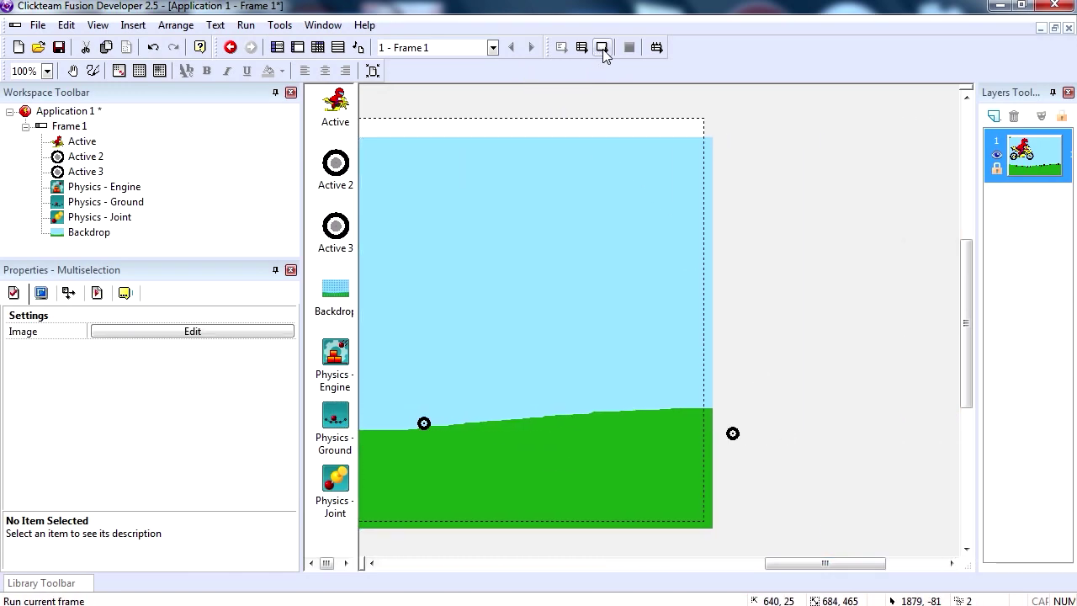
{"action": "left_click", "coordinate": [603, 49]}
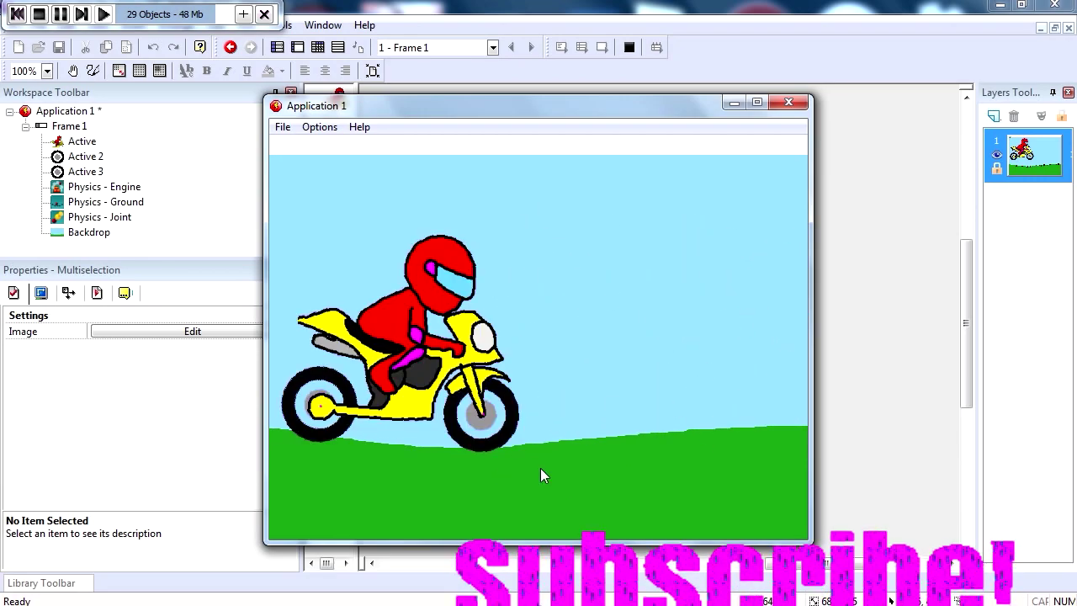
Nudge the running game window higher while watching the bike ride the hills.
{"action": "left_click_drag", "start_coordinate": [538, 112], "coordinate": [554, 84]}
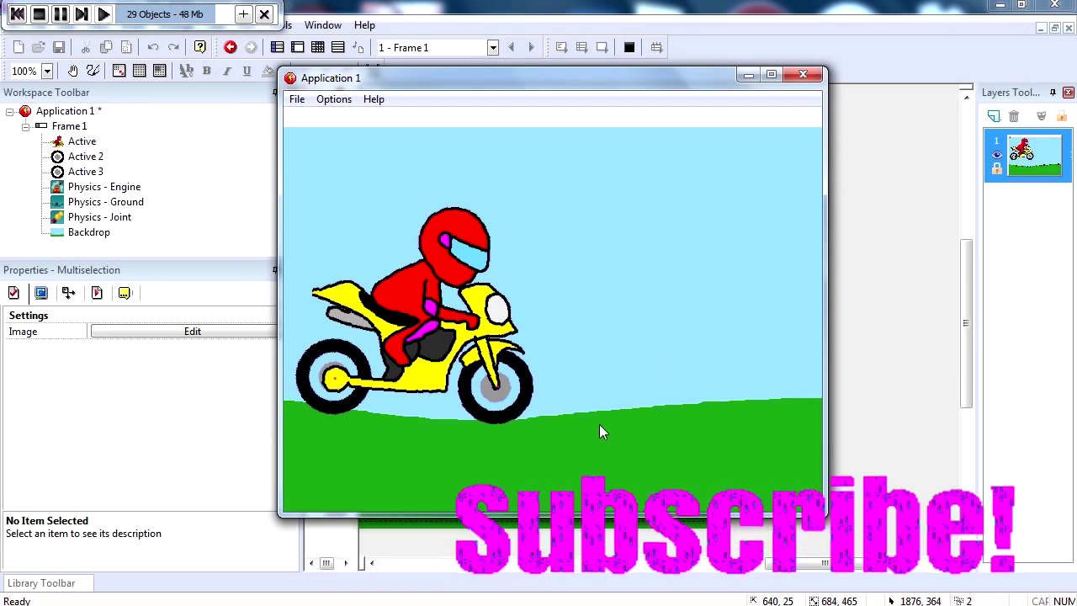